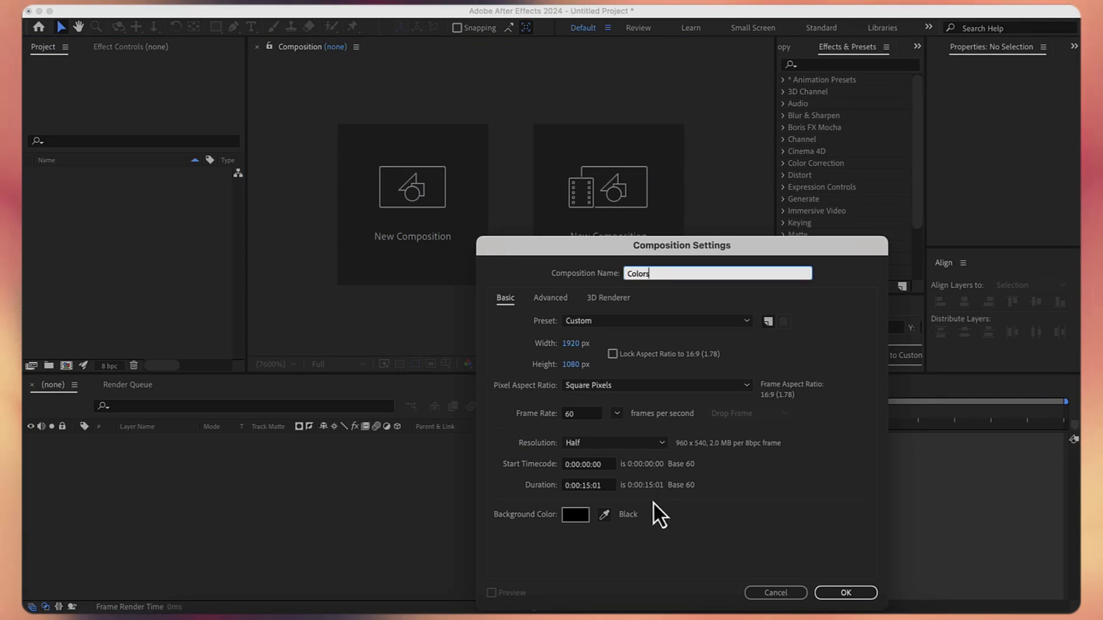
Step: Finish the 1920×1080, 60 fps, 15-second Colors comp and add an adjustment layer renamed Colors
{"action": "left_click", "coordinate": [589, 486]}
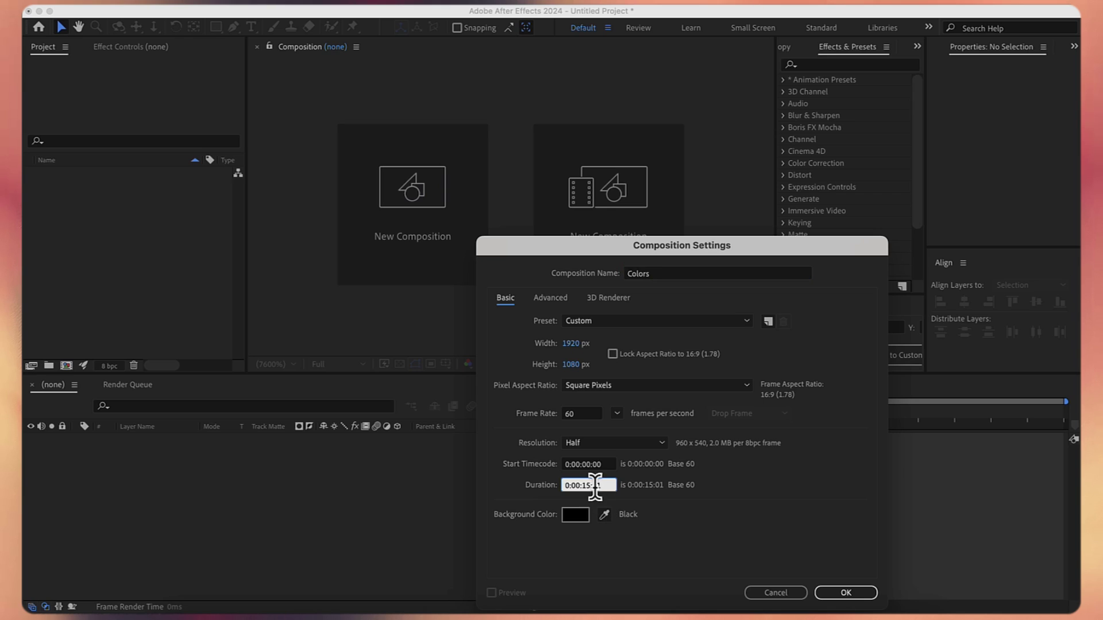
{"action": "left_click", "coordinate": [845, 593]}
{"action": "right_click", "coordinate": [400, 478]}
{"action": "mouse_move", "coordinate": [509, 430]}
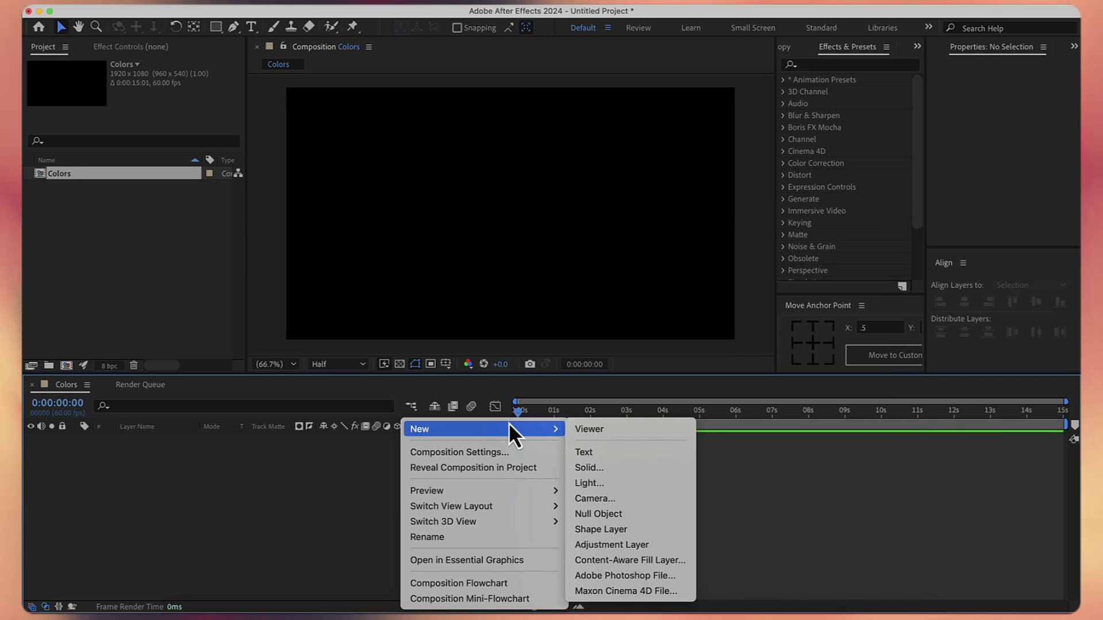
{"action": "left_click", "coordinate": [636, 545]}
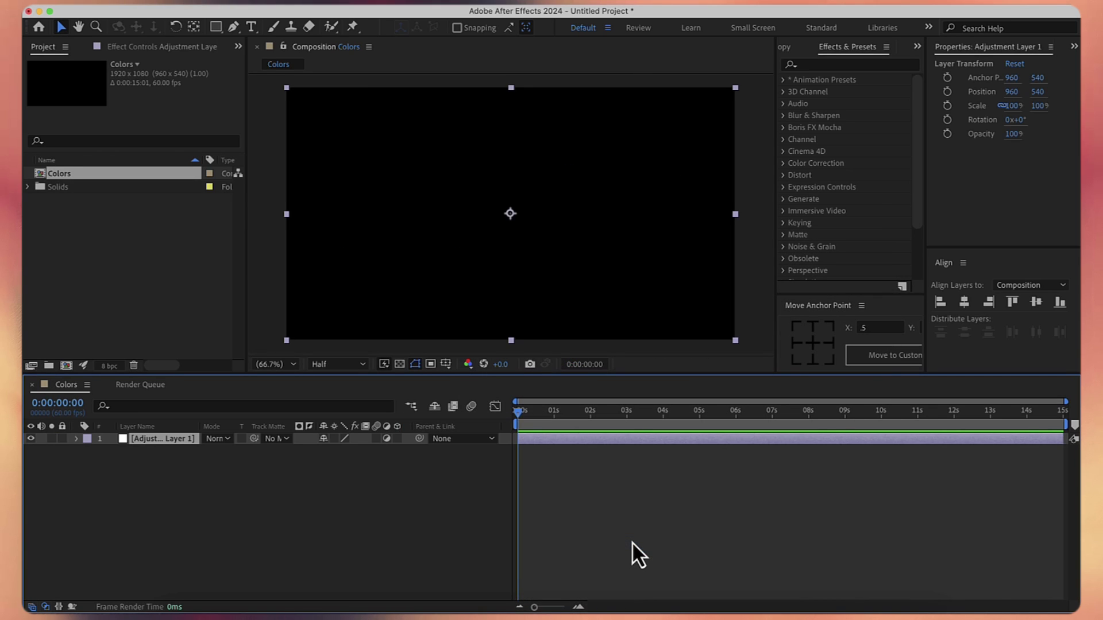
{"action": "key", "text": "Return"}
{"action": "type", "text": "Colors"}
{"action": "key", "text": "Return"}
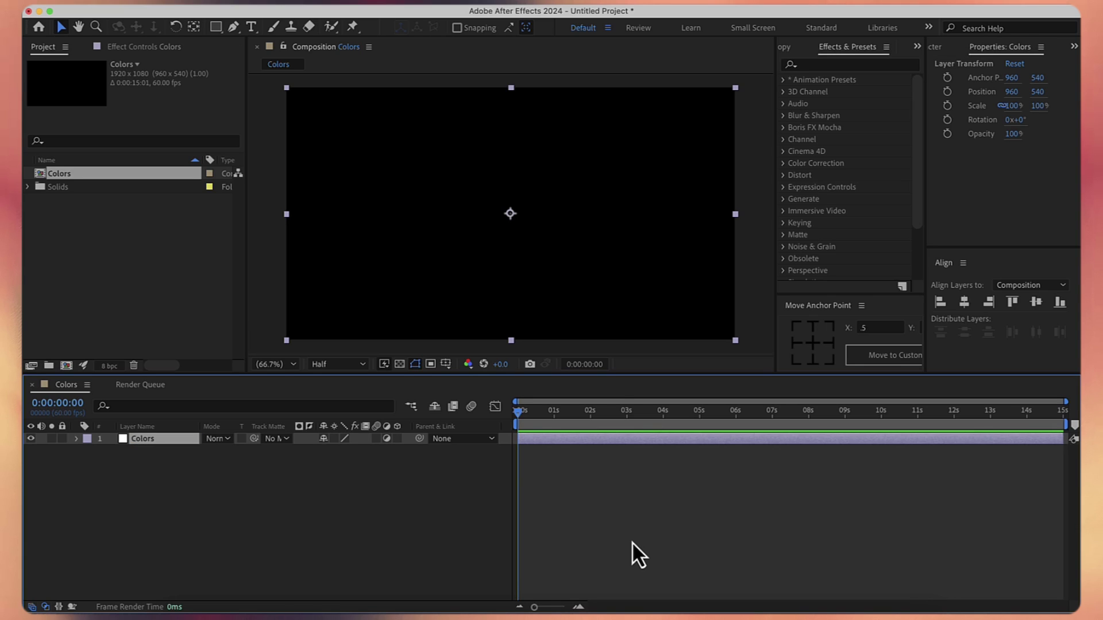
Step: Apply Immersive Video > VR Color Gradients to the Colors layer
{"action": "left_click", "coordinate": [303, 5]}
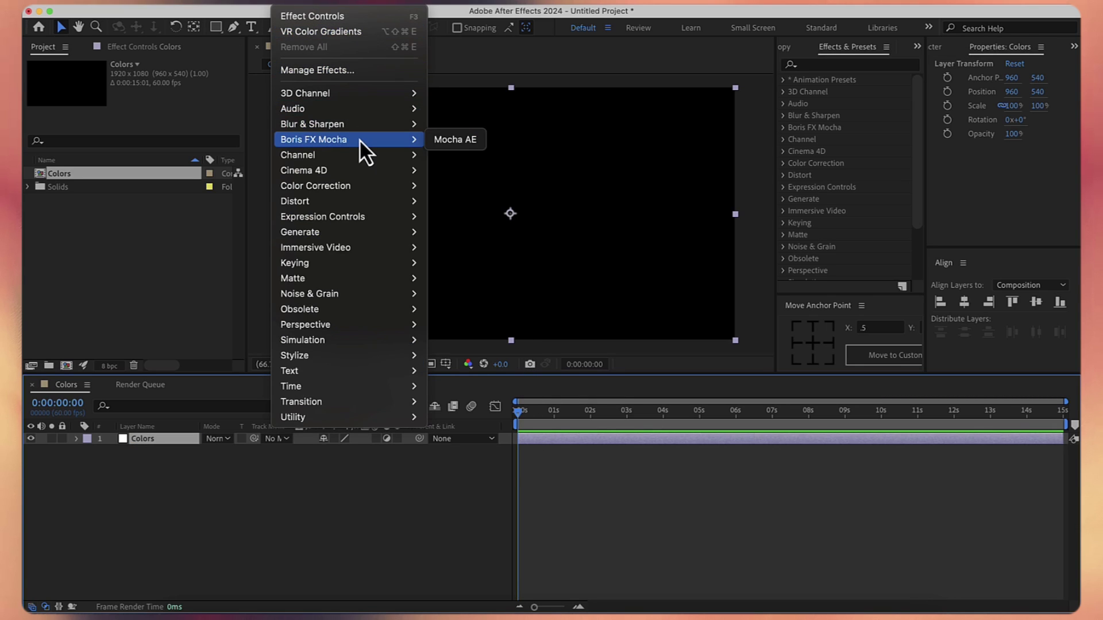
{"action": "mouse_move", "coordinate": [405, 244]}
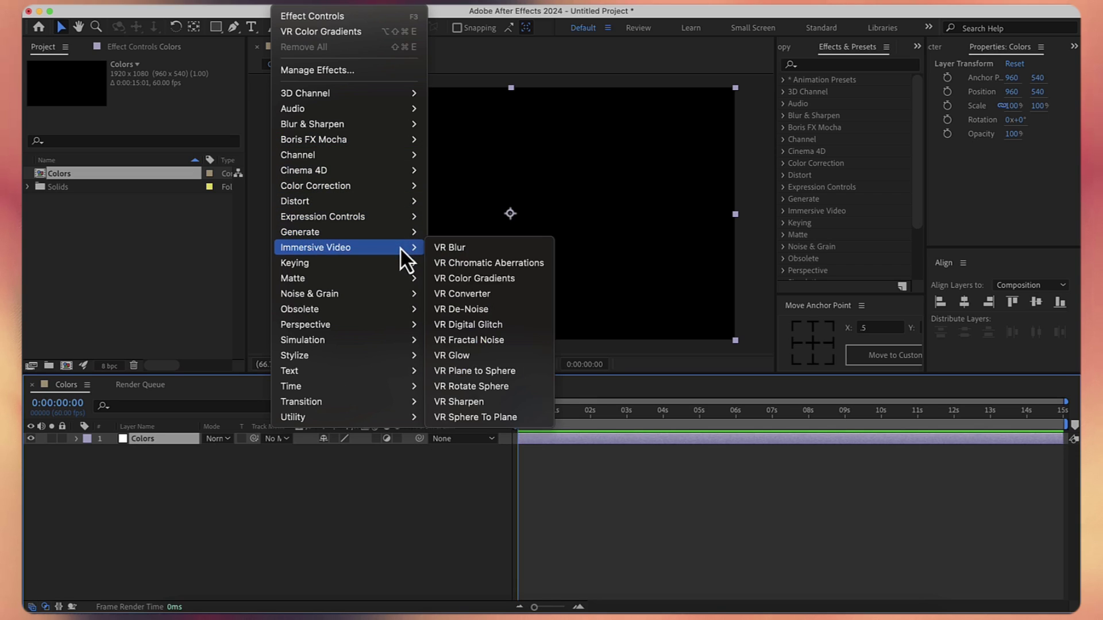
{"action": "left_click", "coordinate": [524, 278]}
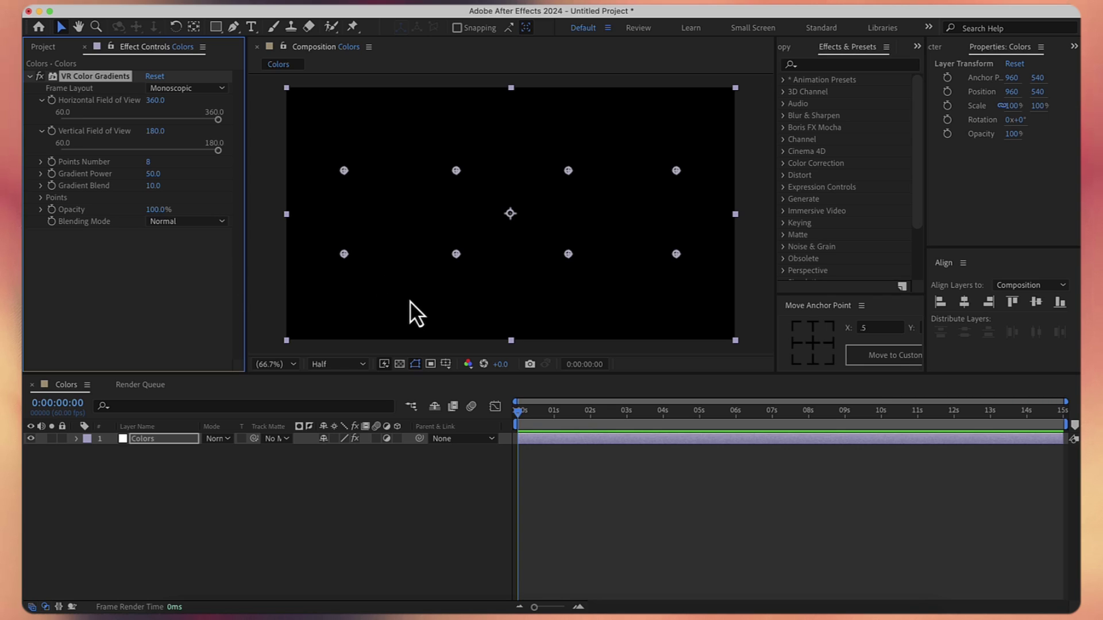
Step: Turn off the layer's Adjustment Layer switch so the eight-colour gradient appears
{"action": "left_click", "coordinate": [390, 438]}
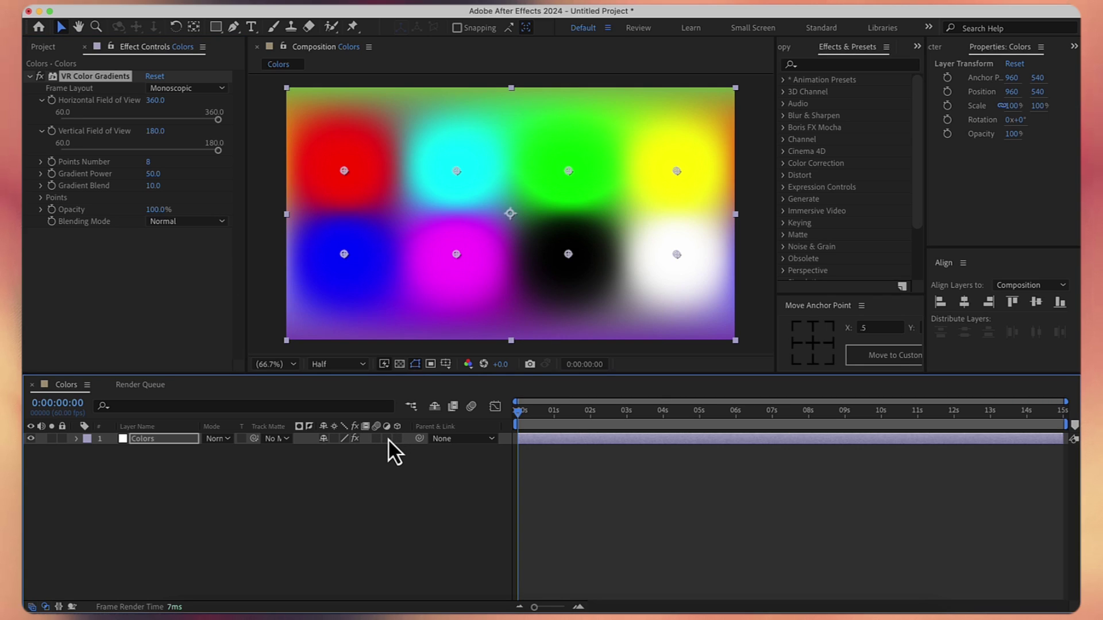
{"action": "left_click", "coordinate": [387, 439]}
{"action": "left_click", "coordinate": [388, 442]}
Step: Reveal the gradient Points and set Points Number to 6
{"action": "left_click", "coordinate": [41, 198]}
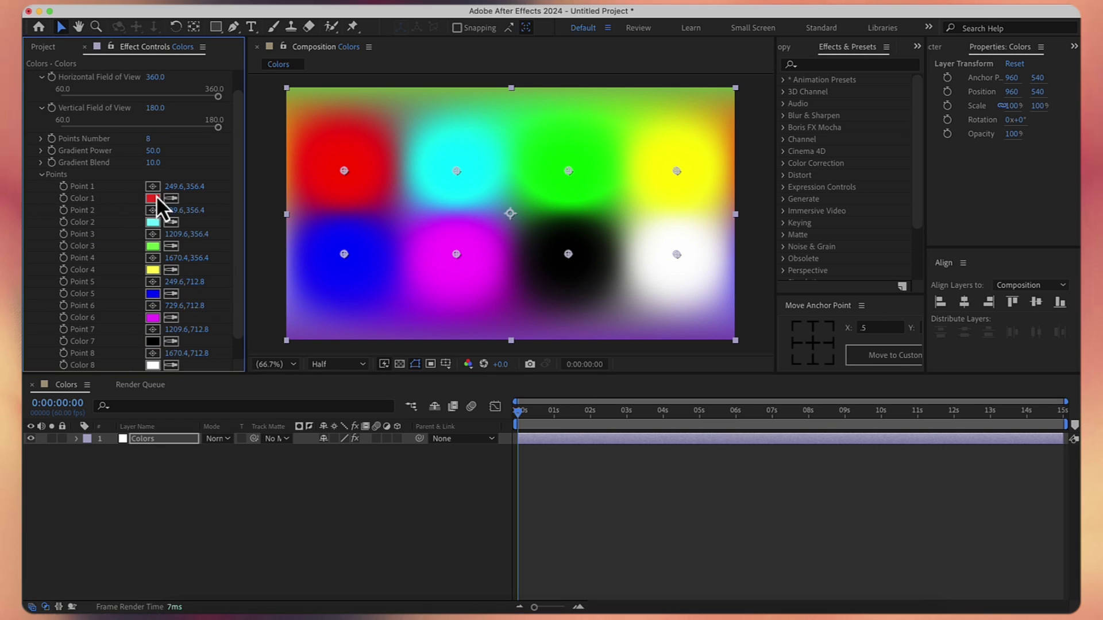
{"action": "left_click", "coordinate": [150, 140]}
{"action": "type", "text": "6"}
{"action": "key", "text": "Return"}
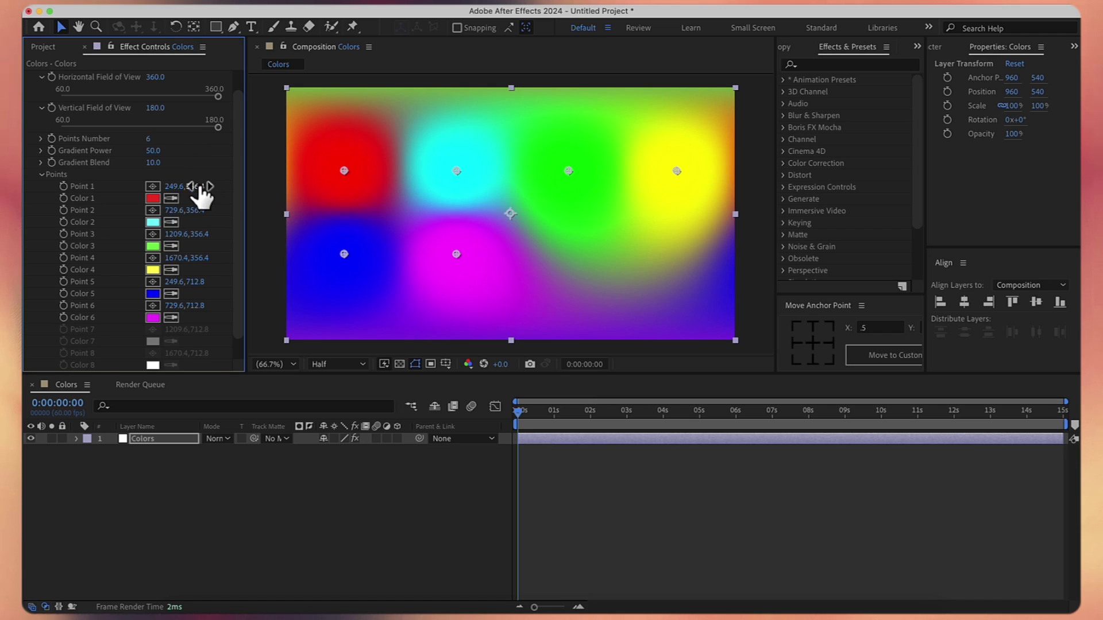
Step: Recolour Colors 1–3 to FBCBCB, B984D6 and 533553
{"action": "left_click", "coordinate": [153, 198]}
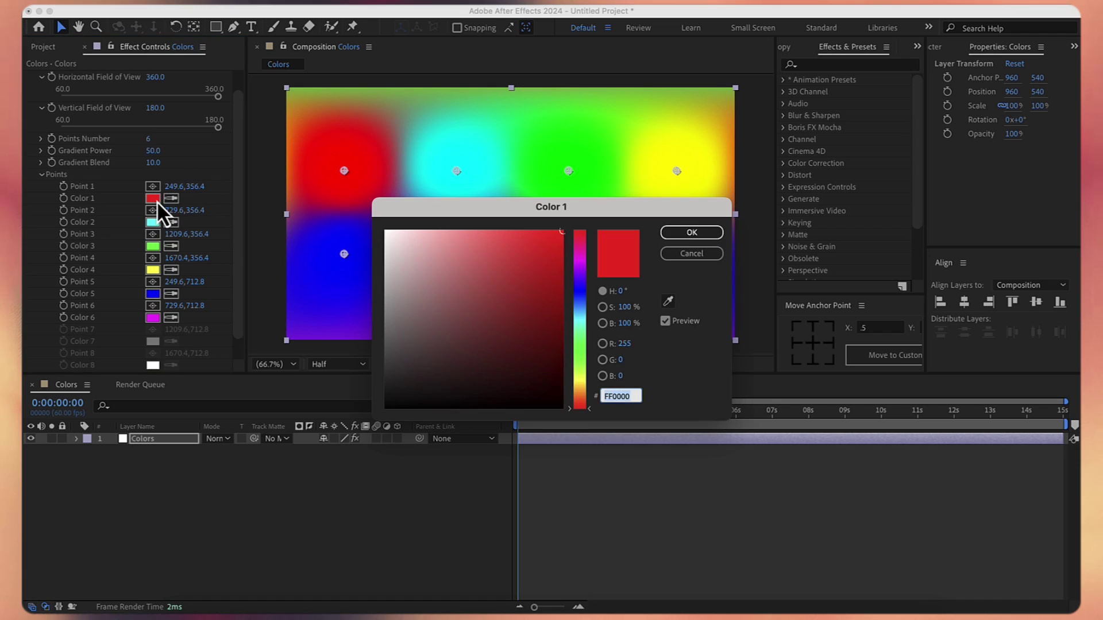
{"action": "type", "text": "F"}
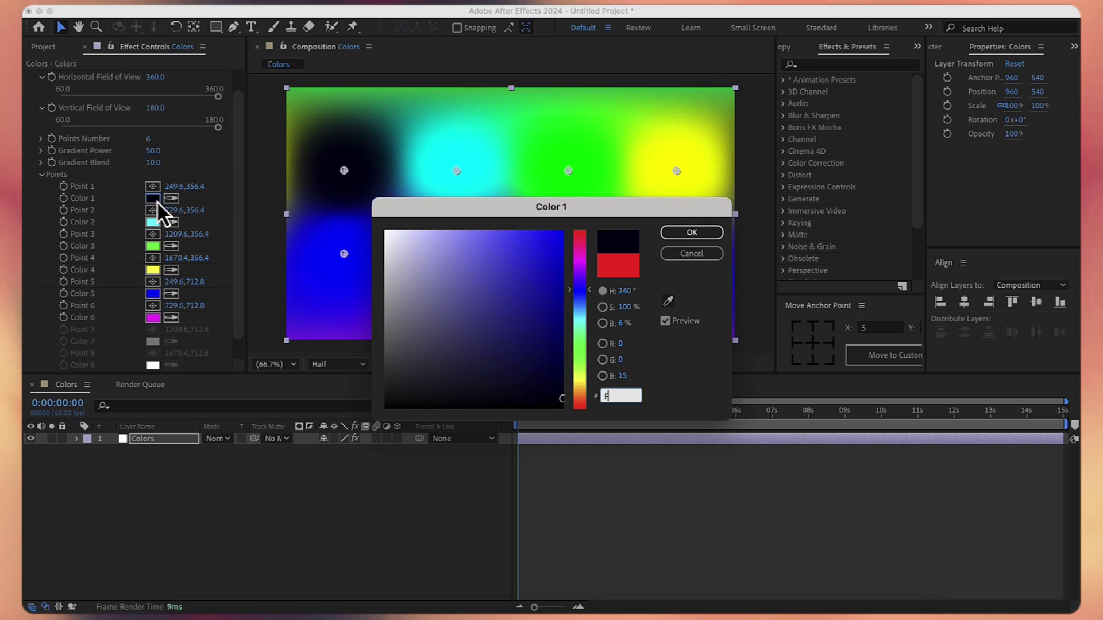
{"action": "type", "text": "BCBCBC"}
{"action": "key", "text": "Return"}
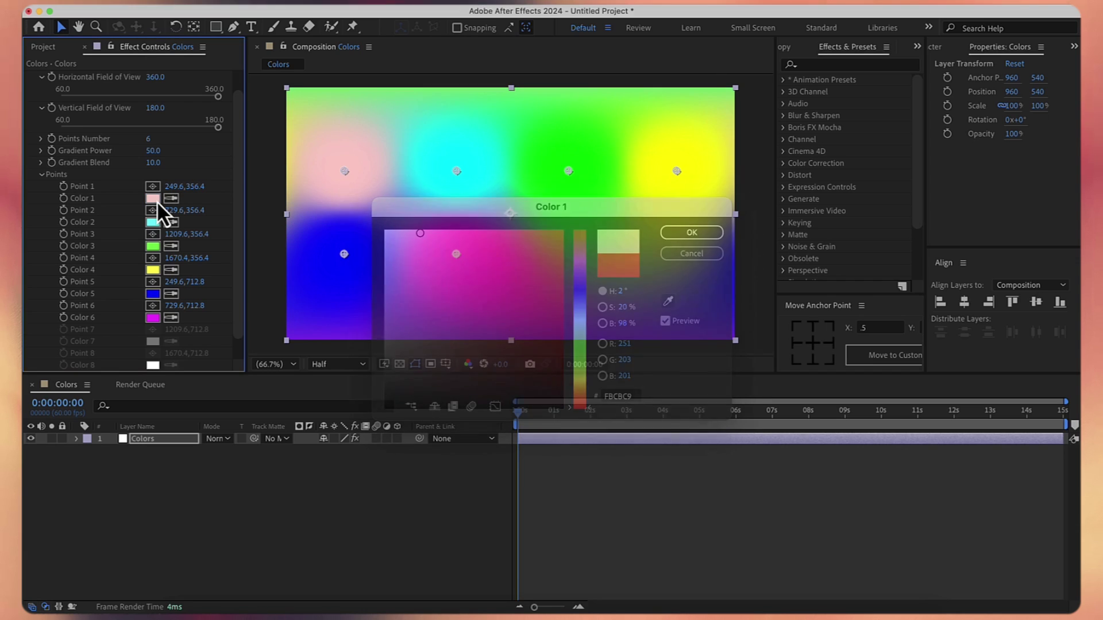
{"action": "left_click", "coordinate": [152, 223]}
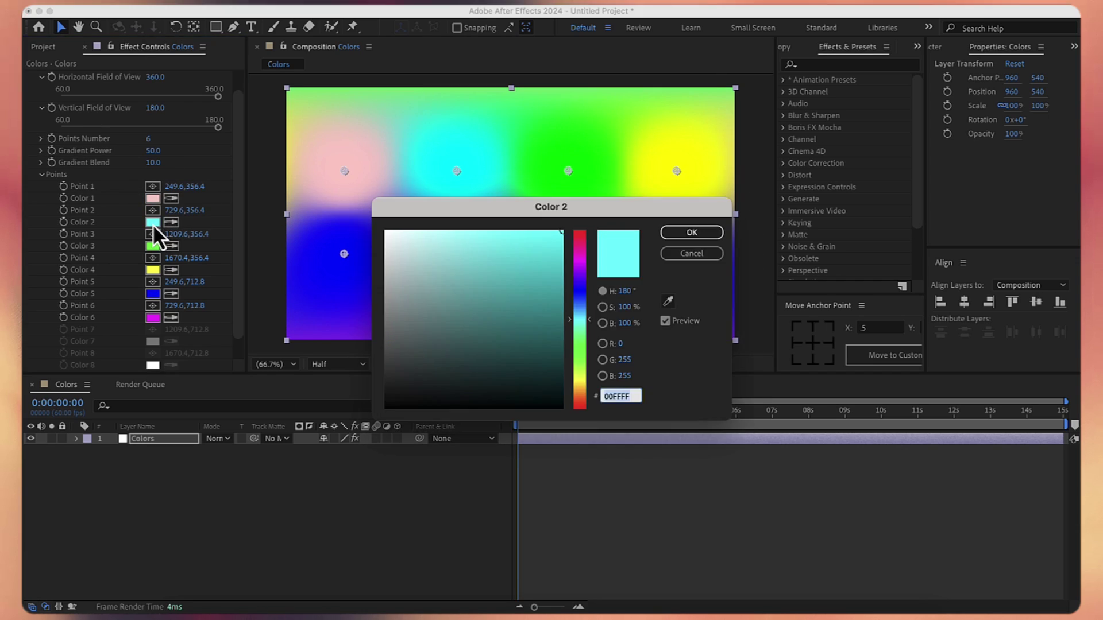
{"action": "type", "text": "B9"}
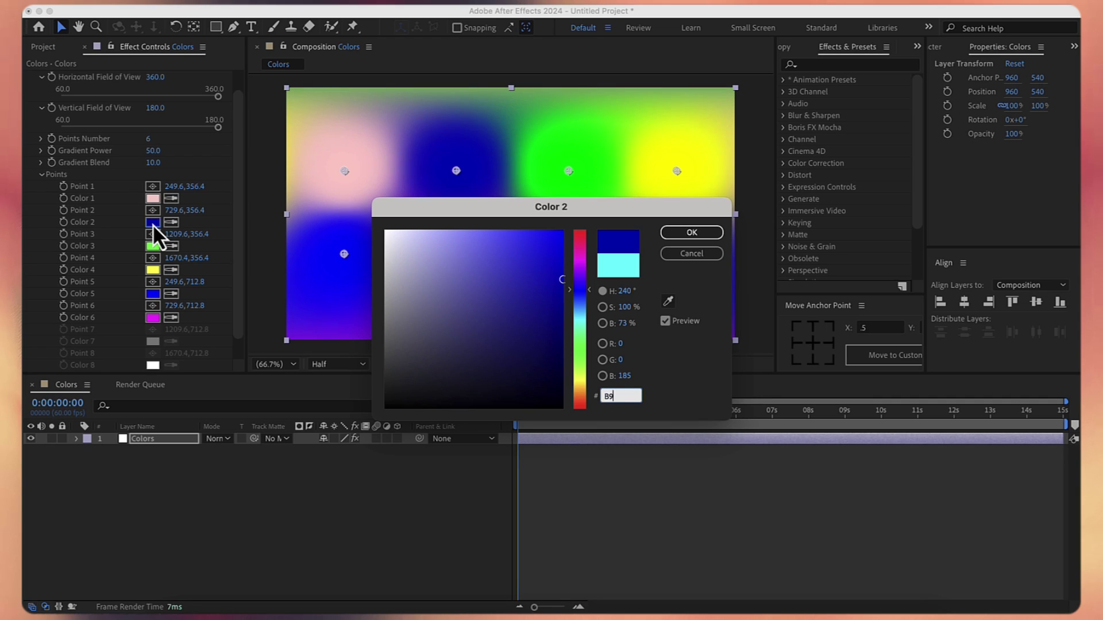
{"action": "type", "text": "84"}
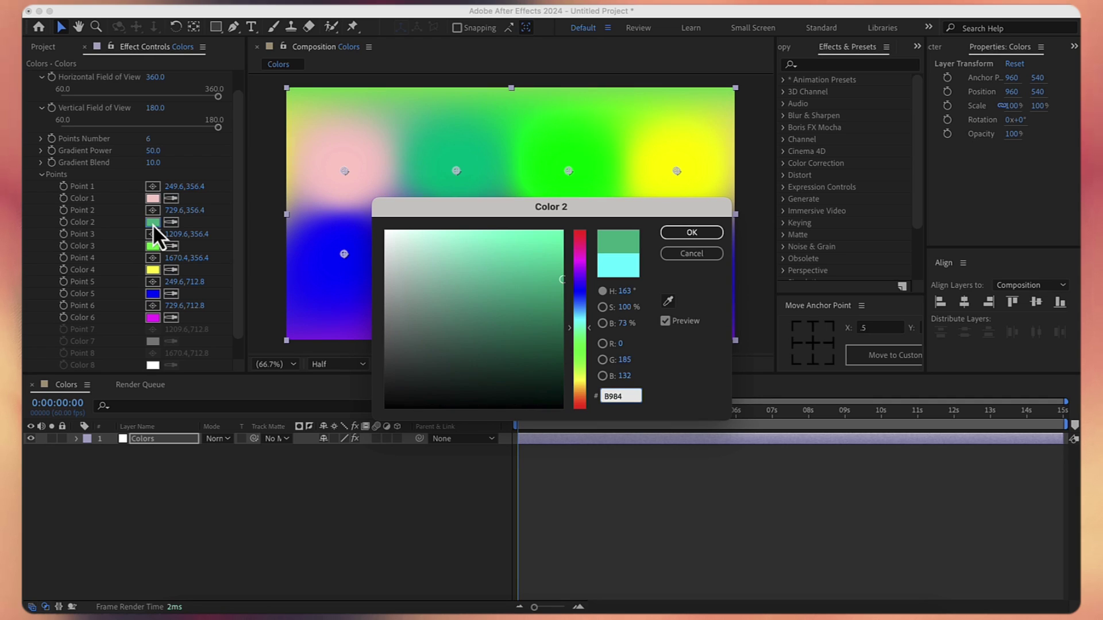
{"action": "type", "text": "D6"}
{"action": "key", "text": "Return"}
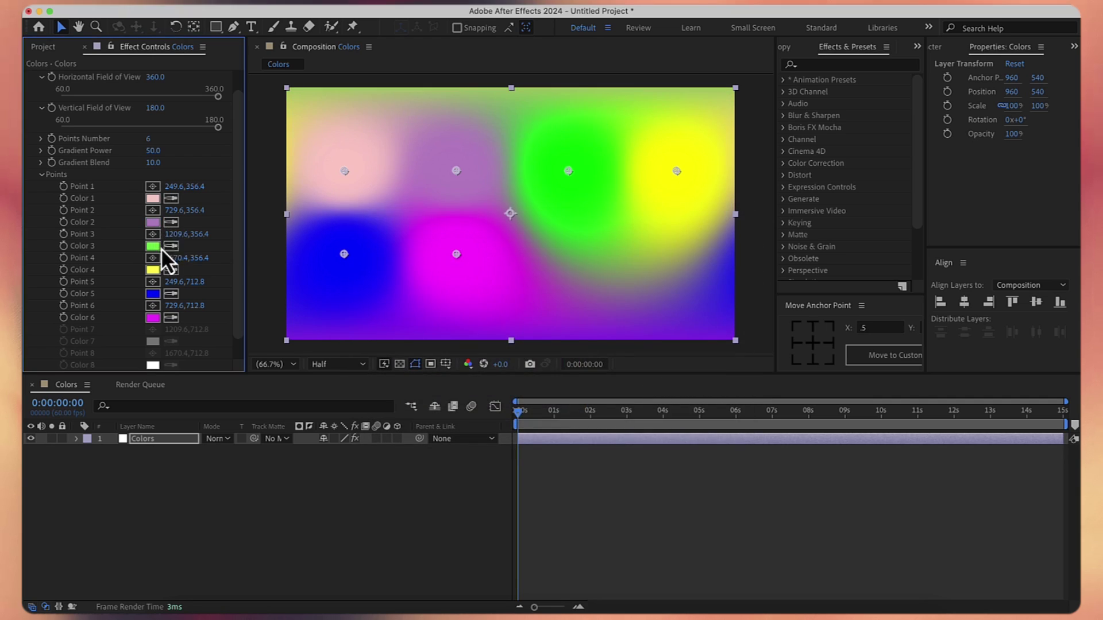
{"action": "left_click", "coordinate": [156, 247]}
{"action": "type", "text": "5"}
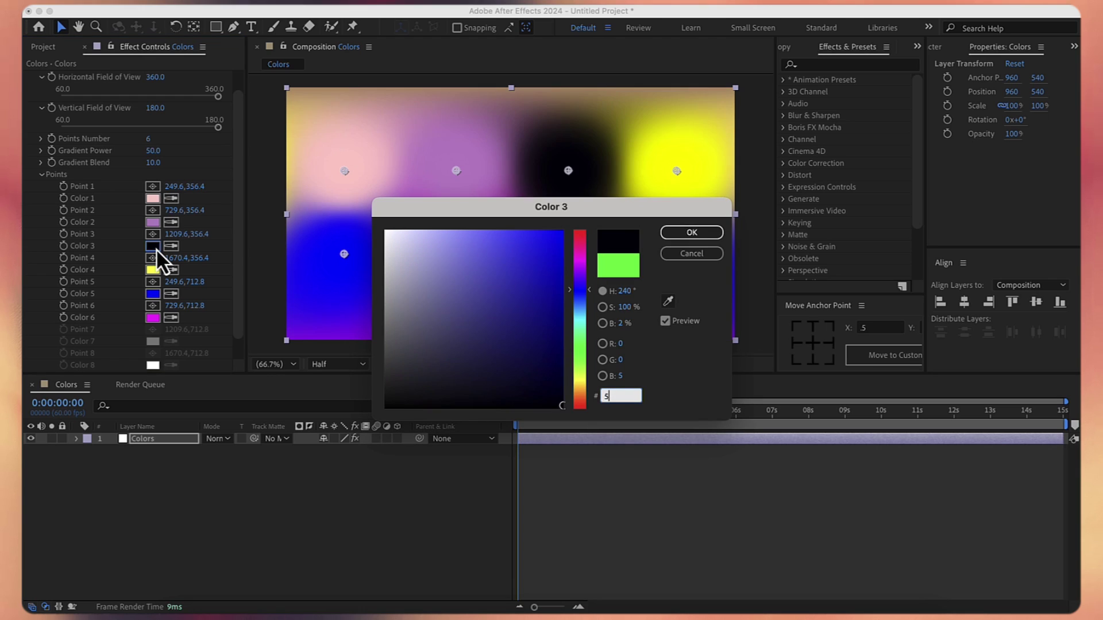
{"action": "type", "text": "33"}
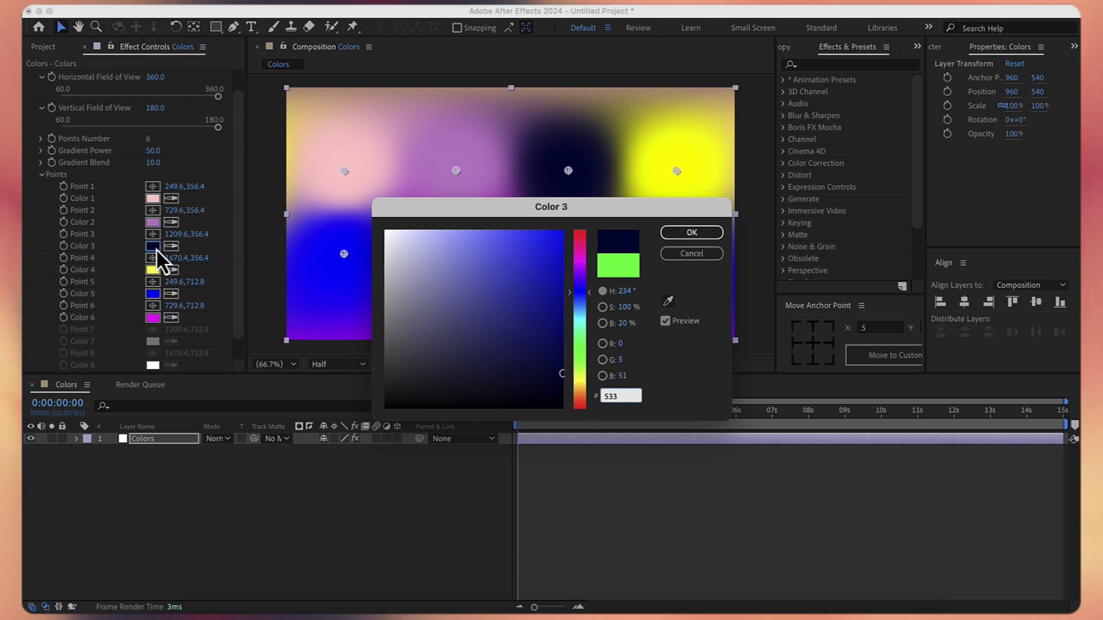
{"action": "type", "text": "553"}
{"action": "key", "text": "Return"}
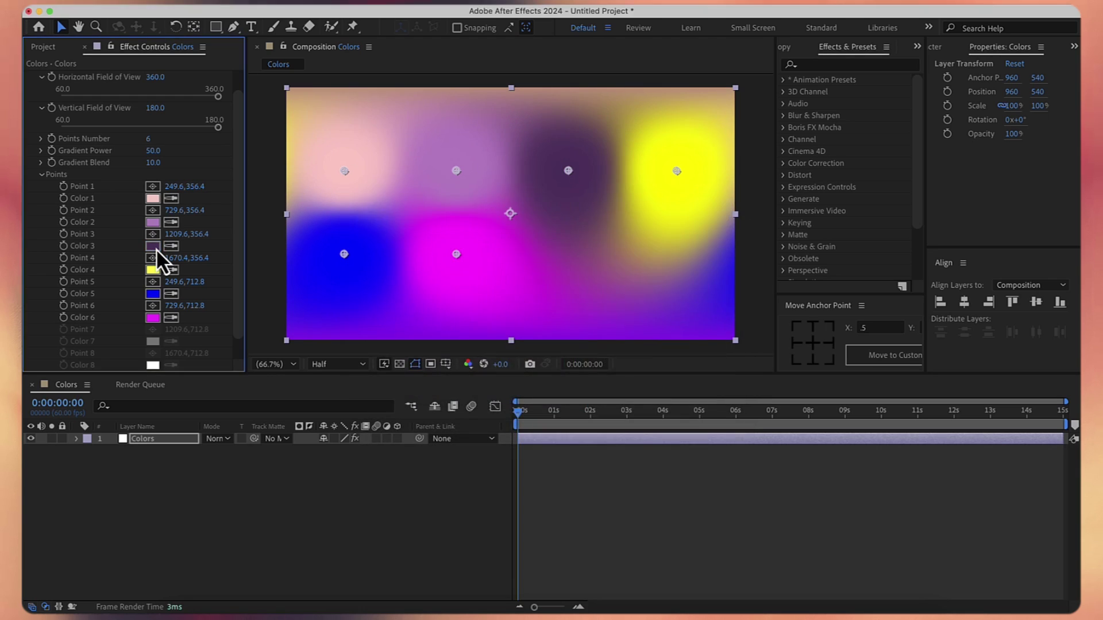
Step: Recolour Colors 4–6 to 687ED3, 8DB6F0 and BAE6FD
{"action": "left_click", "coordinate": [153, 271]}
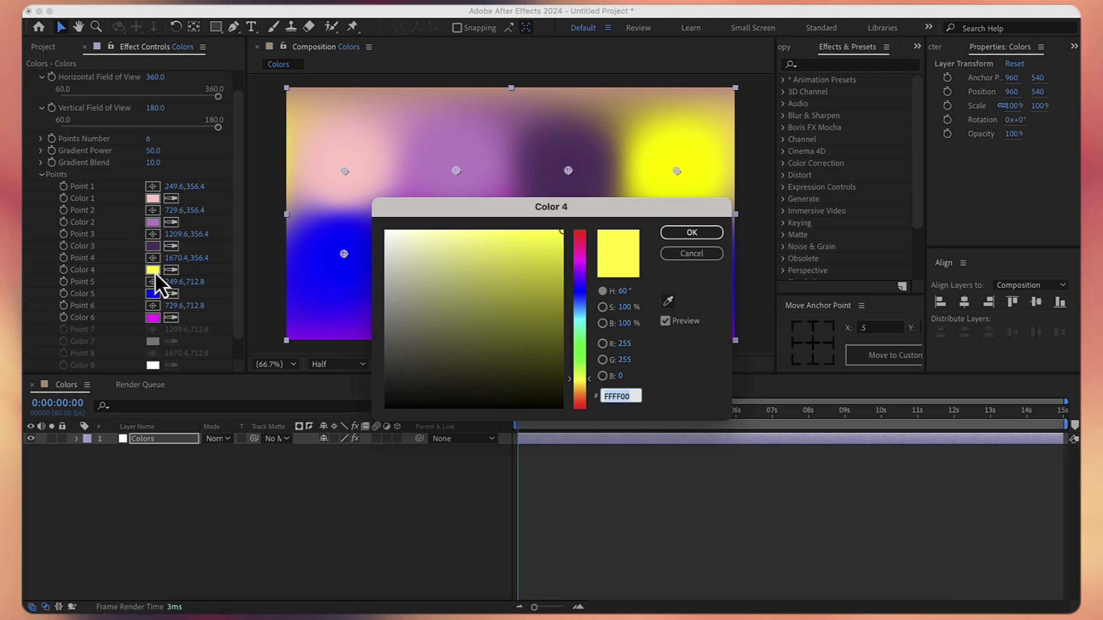
{"action": "type", "text": "687ED3"}
{"action": "key", "text": "Return"}
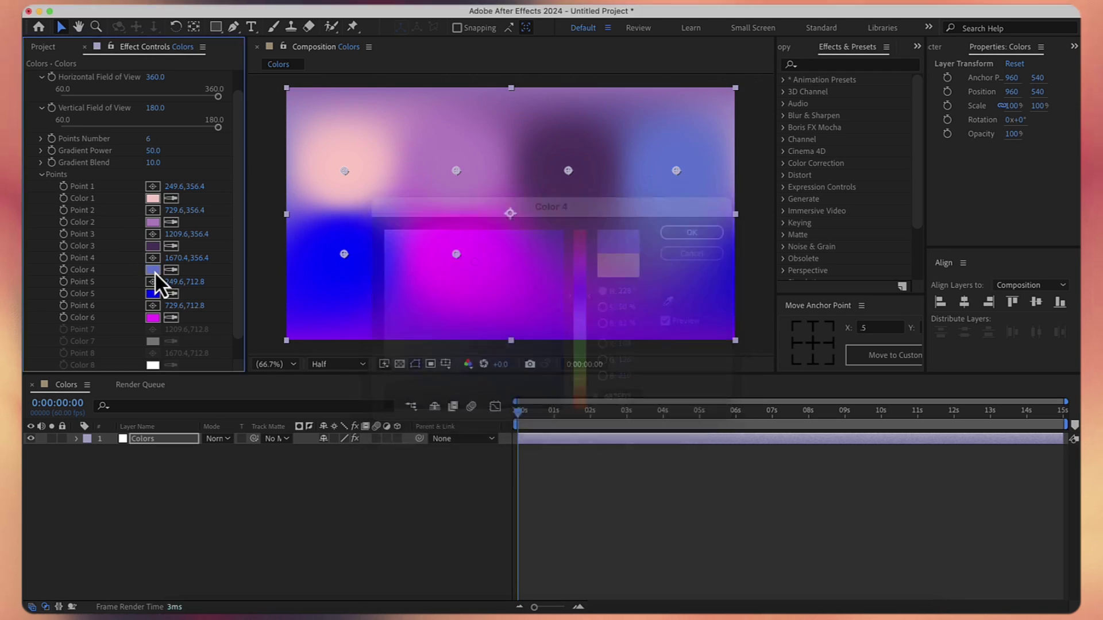
{"action": "left_click", "coordinate": [153, 294]}
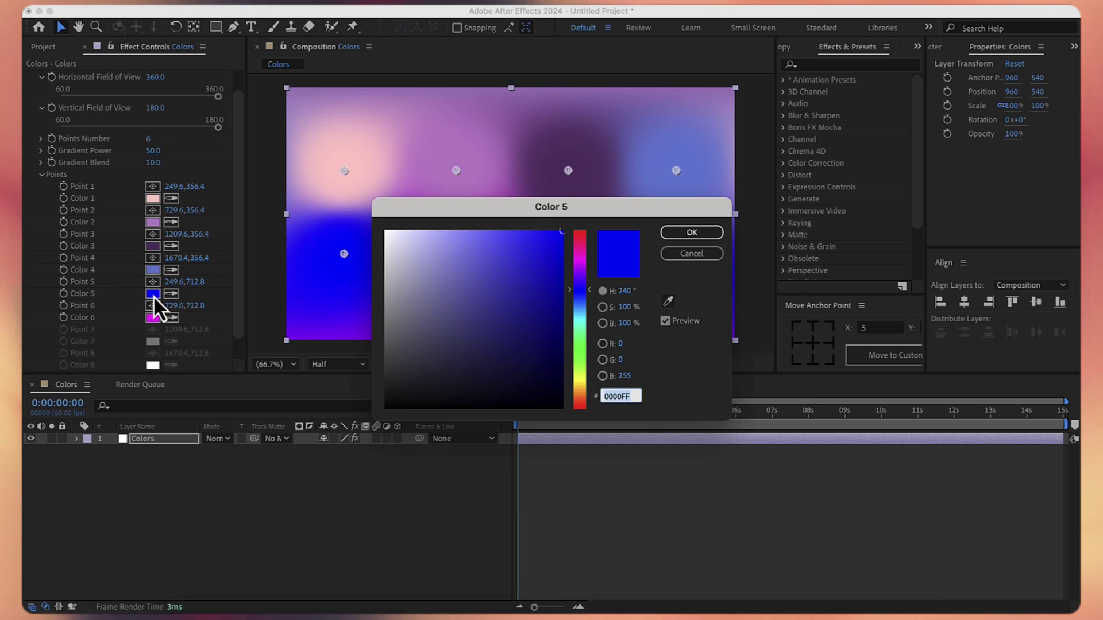
{"action": "type", "text": "8DB6F0"}
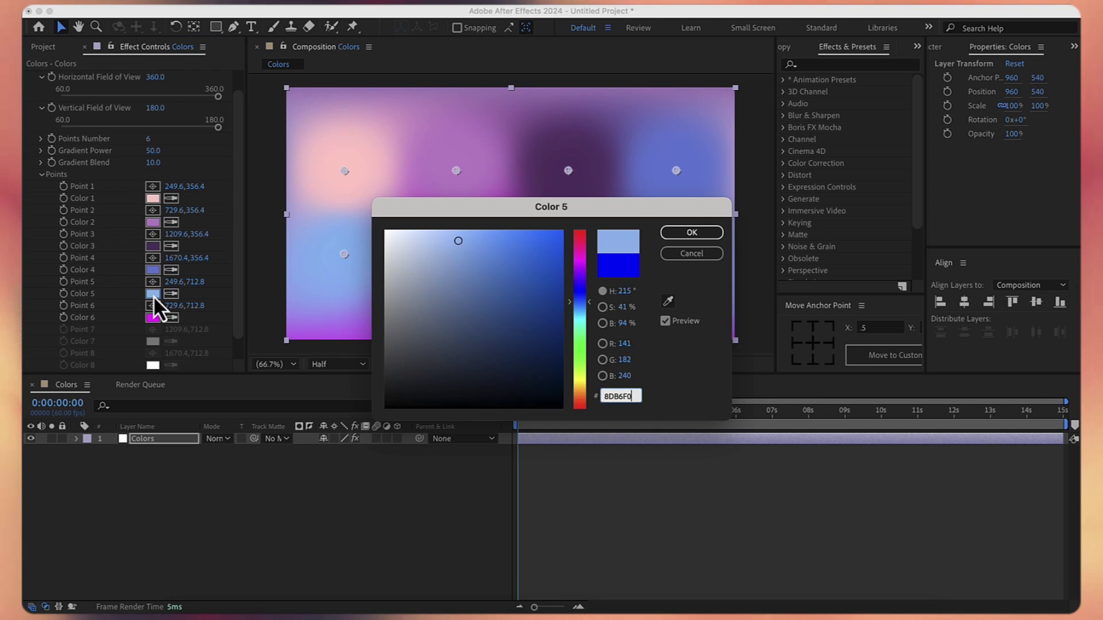
{"action": "key", "text": "Return"}
{"action": "left_click", "coordinate": [153, 317]}
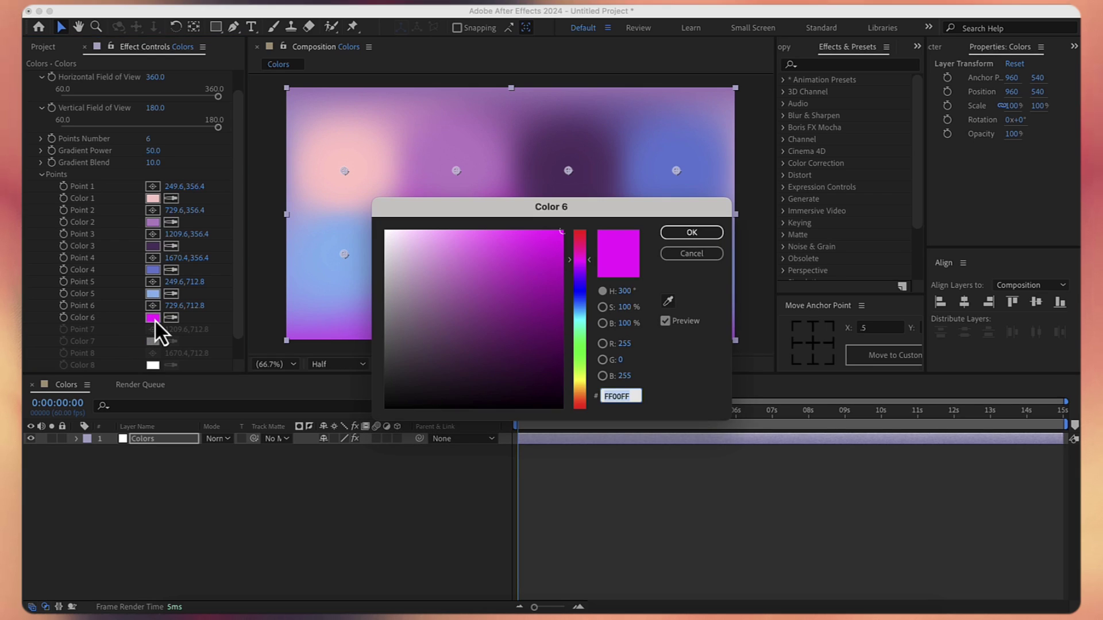
{"action": "type", "text": "BAE"}
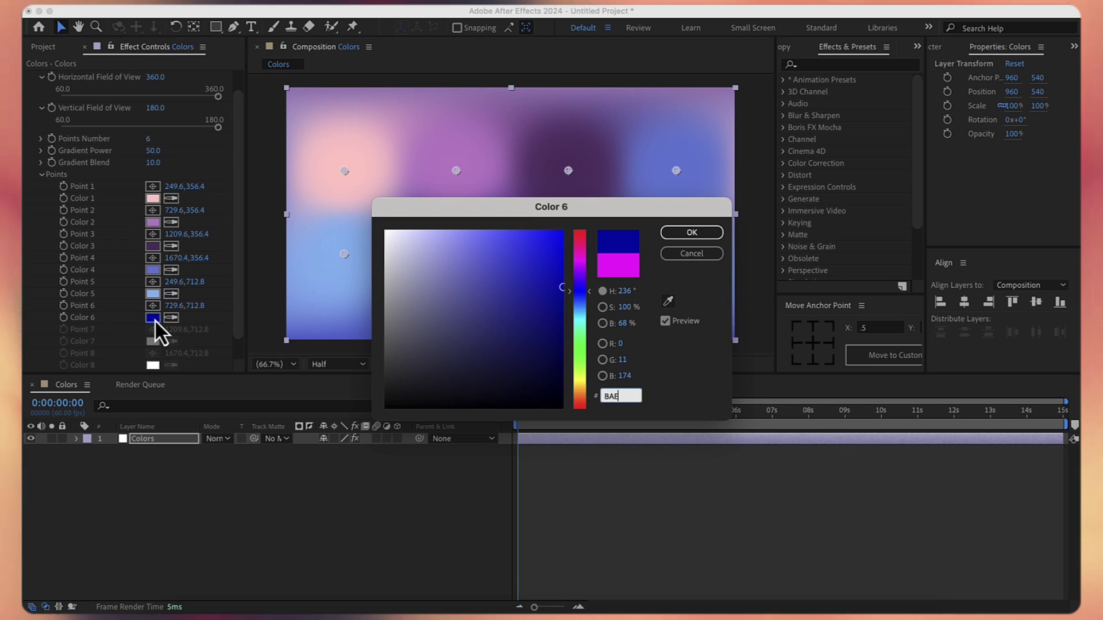
{"action": "type", "text": "6FD"}
{"action": "key", "text": "Return"}
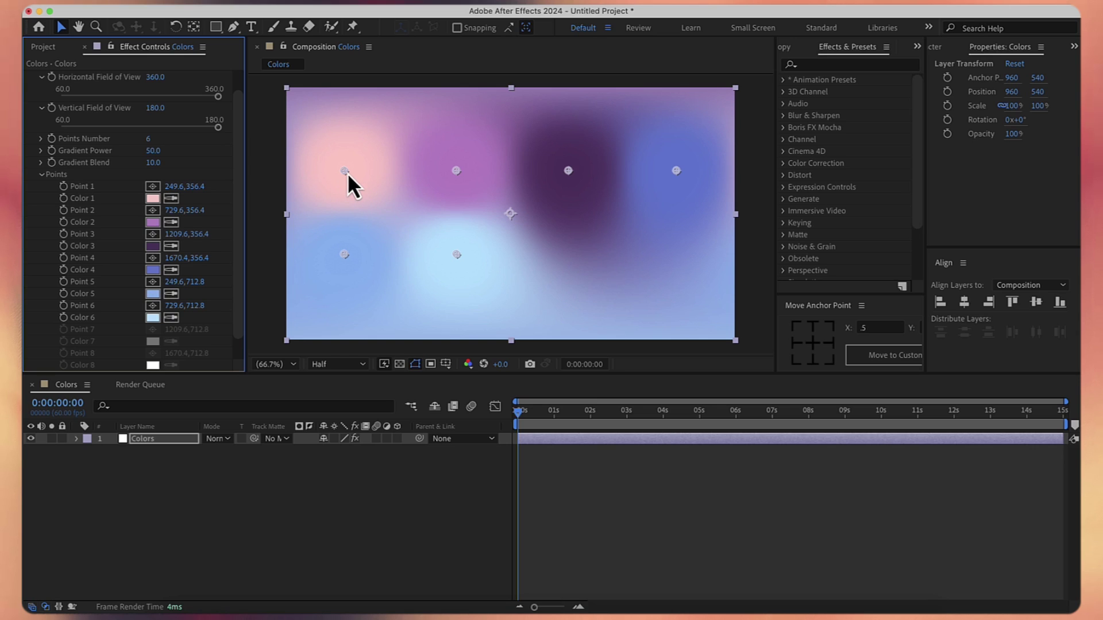
Step: Drag the gradient points so pink sits upper left, purple across the top, pale blue centred
{"action": "left_click_drag", "start_coordinate": [346, 174], "coordinate": [386, 140]}
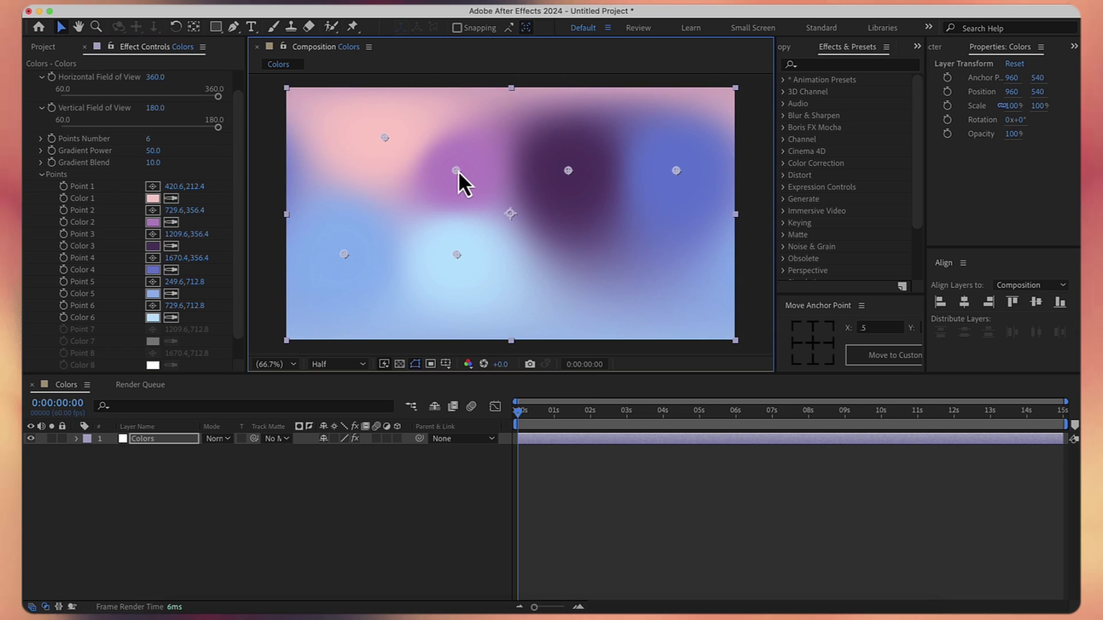
{"action": "left_click_drag", "start_coordinate": [458, 172], "coordinate": [529, 139]}
{"action": "left_click_drag", "start_coordinate": [568, 172], "coordinate": [676, 127]}
{"action": "left_click_drag", "start_coordinate": [676, 172], "coordinate": [712, 313]}
{"action": "left_click_drag", "start_coordinate": [457, 257], "coordinate": [526, 227]}
{"action": "left_click_drag", "start_coordinate": [344, 254], "coordinate": [334, 303]}
{"action": "left_click_drag", "start_coordinate": [385, 138], "coordinate": [395, 123]}
{"action": "left_click_drag", "start_coordinate": [528, 137], "coordinate": [561, 113]}
{"action": "left_click_drag", "start_coordinate": [675, 125], "coordinate": [688, 113]}
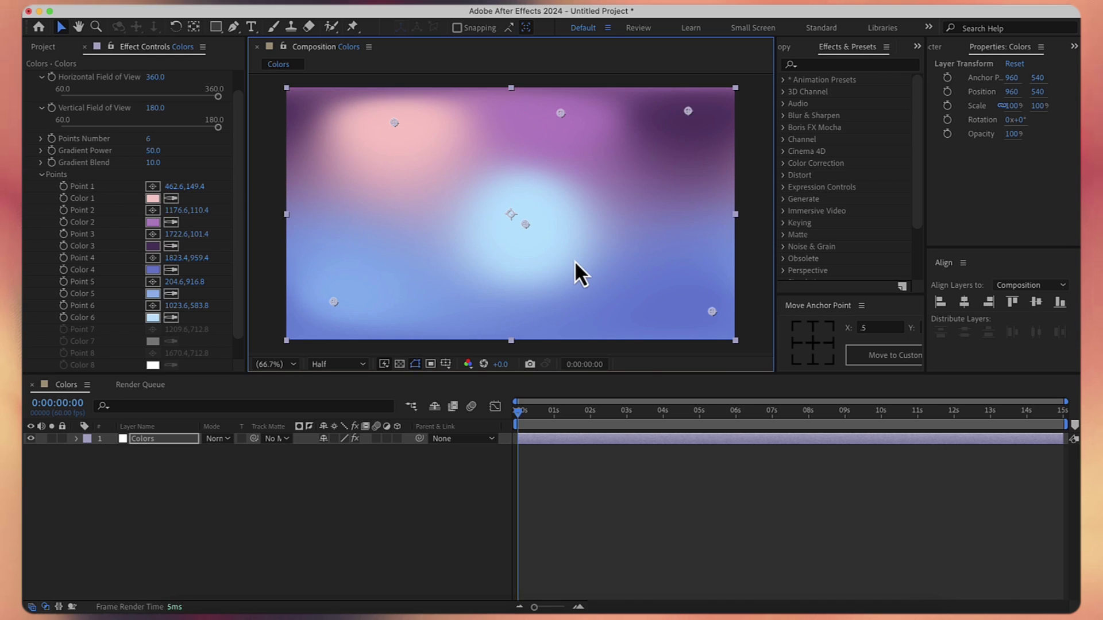
Step: Deselect the layer, dismiss the timeline menu and scroll back to the VR Color Gradients header
{"action": "left_click", "coordinate": [168, 522]}
{"action": "right_click", "coordinate": [263, 505]}
{"action": "left_click", "coordinate": [235, 494]}
{"action": "scroll", "coordinate": [238, 230], "scroll_direction": "up", "scroll_amount": 1}
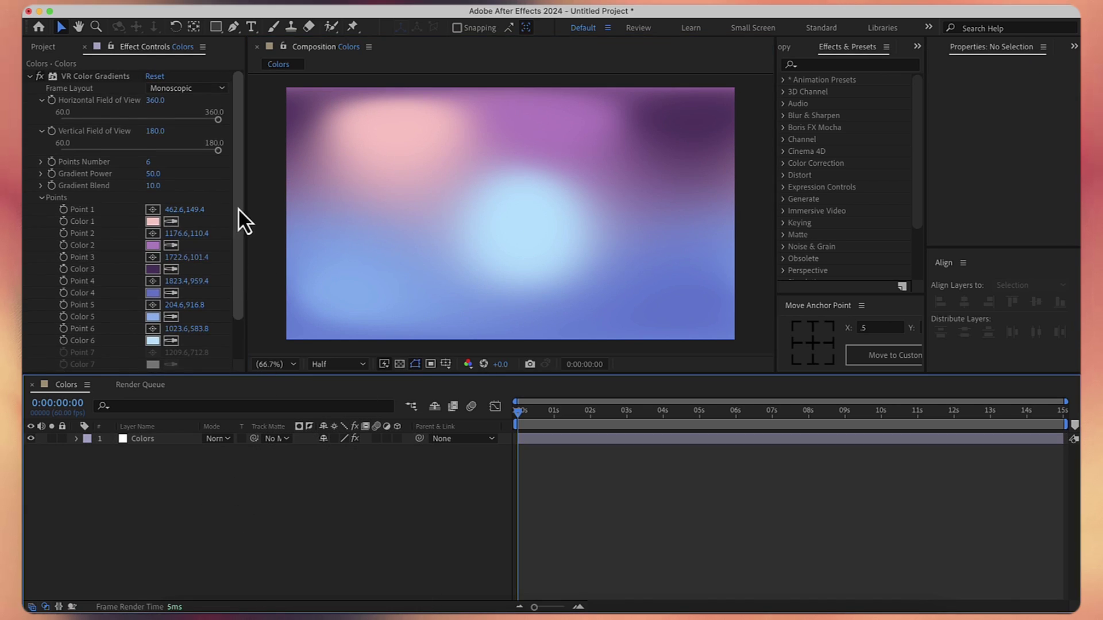
Step: Set Horizontal Field of View to 120 and Vertical Field of View to 100
{"action": "left_click", "coordinate": [152, 102]}
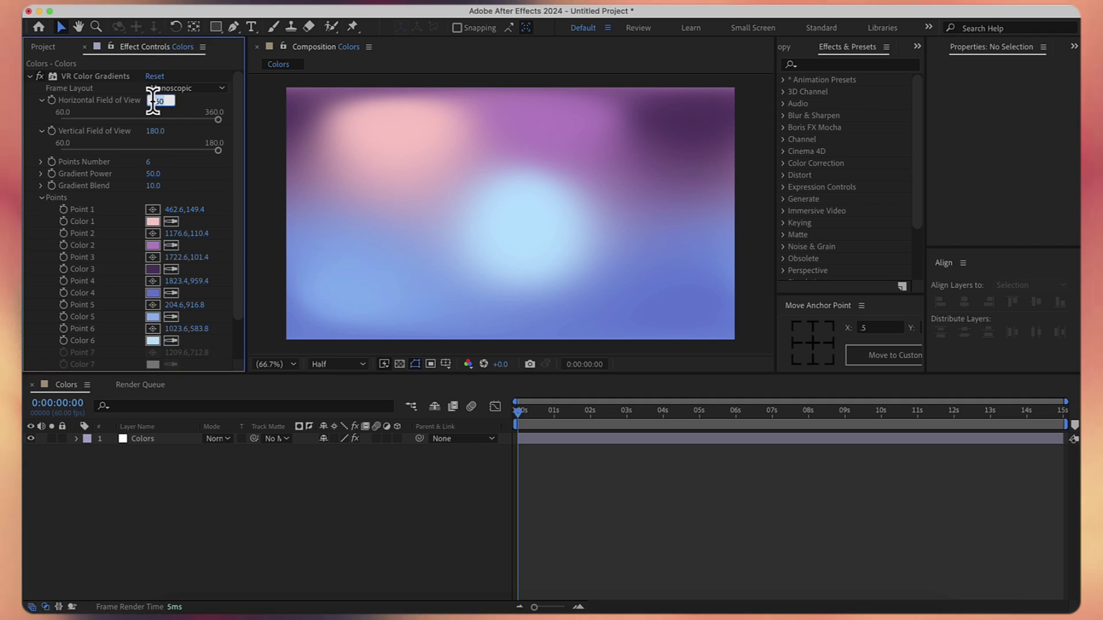
{"action": "type", "text": "120"}
{"action": "key", "text": "Return"}
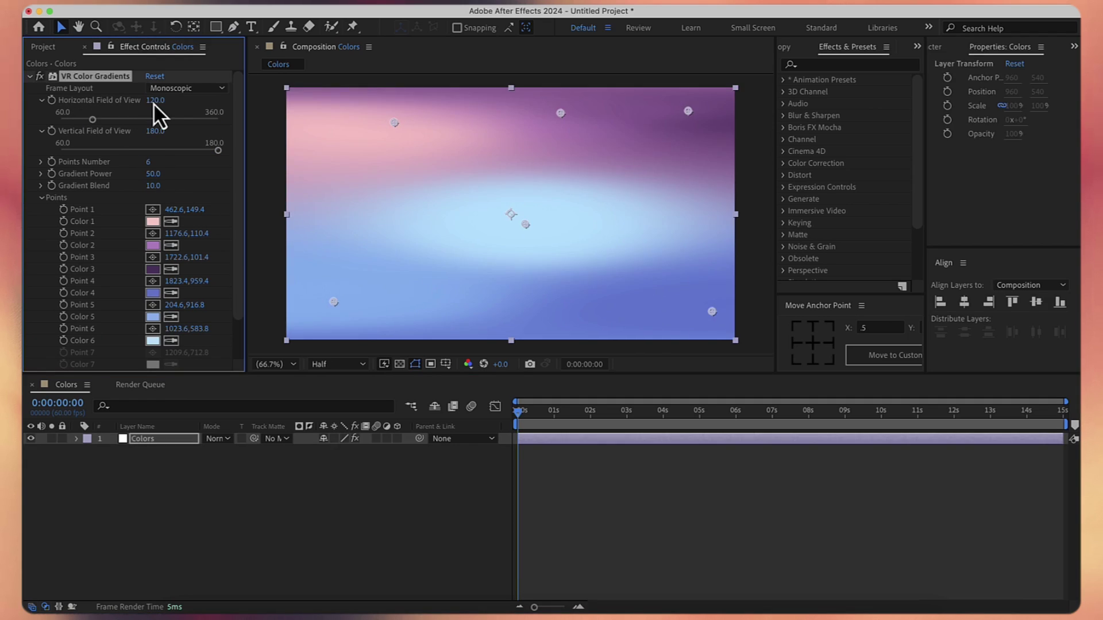
{"action": "left_click", "coordinate": [158, 126]}
{"action": "type", "text": "100"}
{"action": "key", "text": "Return"}
{"action": "mouse_move", "coordinate": [150, 134]}
{"action": "left_mouse_down"}
{"action": "mouse_move", "coordinate": [168, 139]}
{"action": "mouse_move", "coordinate": [147, 139]}
{"action": "left_mouse_up"}
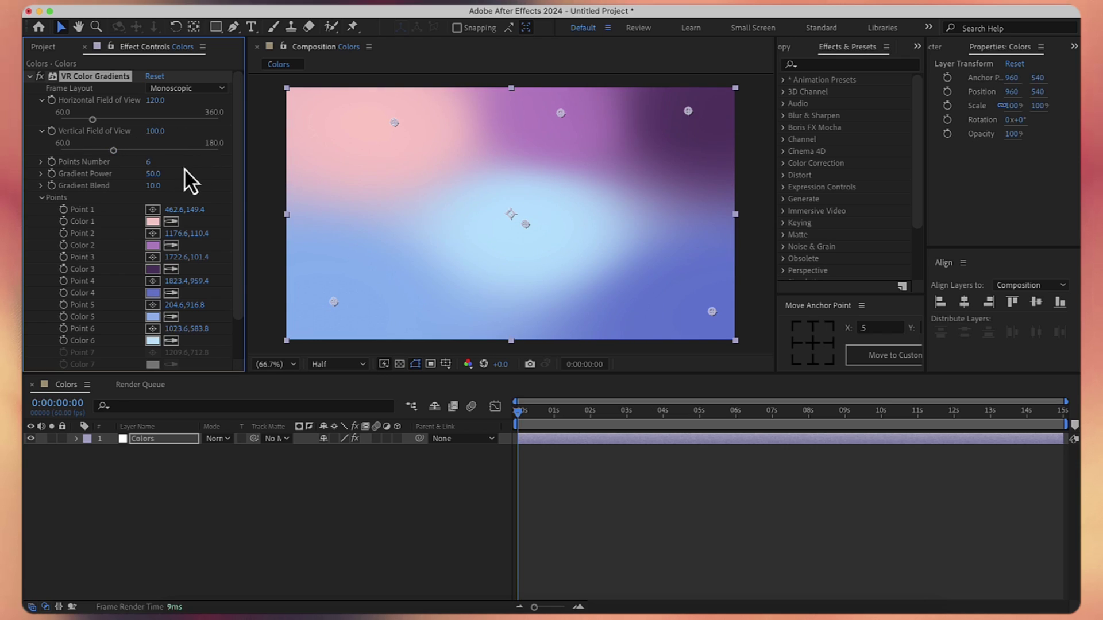
Step: Set Gradient Power to 80 and Gradient Blend to 40
{"action": "left_click", "coordinate": [154, 175]}
{"action": "type", "text": "80"}
{"action": "key", "text": "Return"}
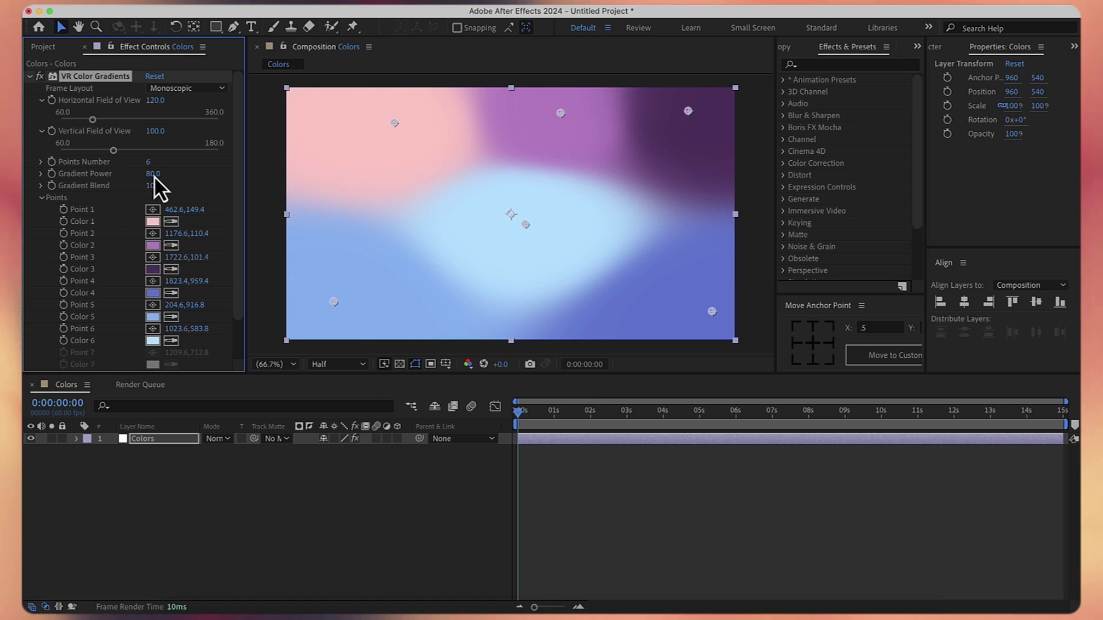
{"action": "left_click", "coordinate": [152, 185]}
{"action": "type", "text": "29"}
{"action": "key", "text": "Return"}
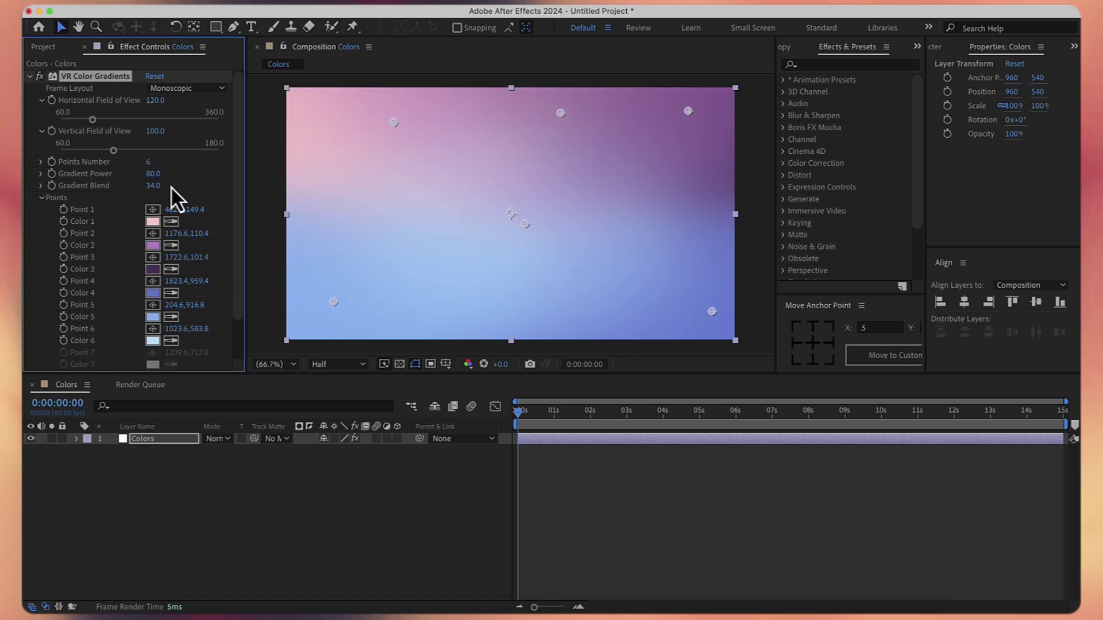
{"action": "left_click", "coordinate": [152, 185]}
{"action": "type", "text": "40"}
{"action": "key", "text": "Return"}
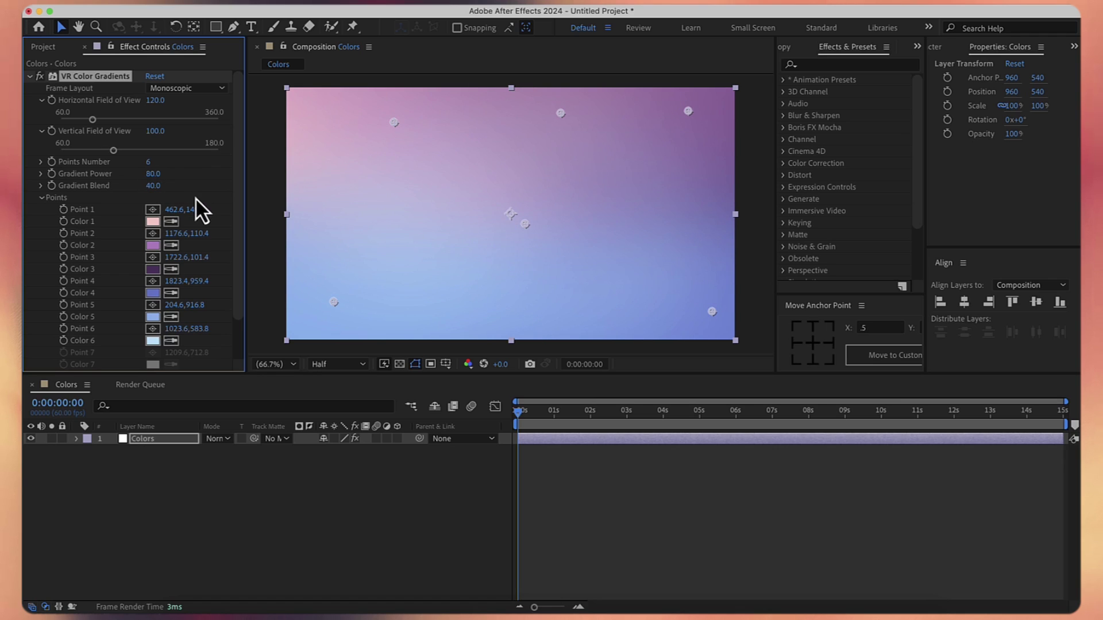
Step: Add a new adjustment layer named Color adj
{"action": "left_click", "coordinate": [253, 487]}
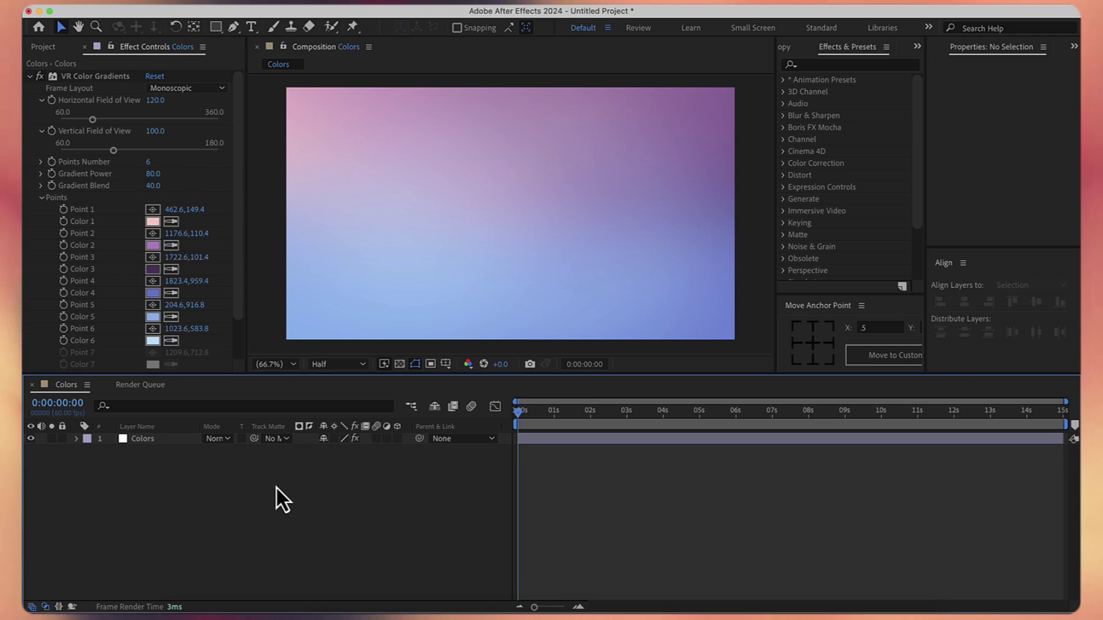
{"action": "right_click", "coordinate": [275, 486]}
{"action": "mouse_move", "coordinate": [416, 429]}
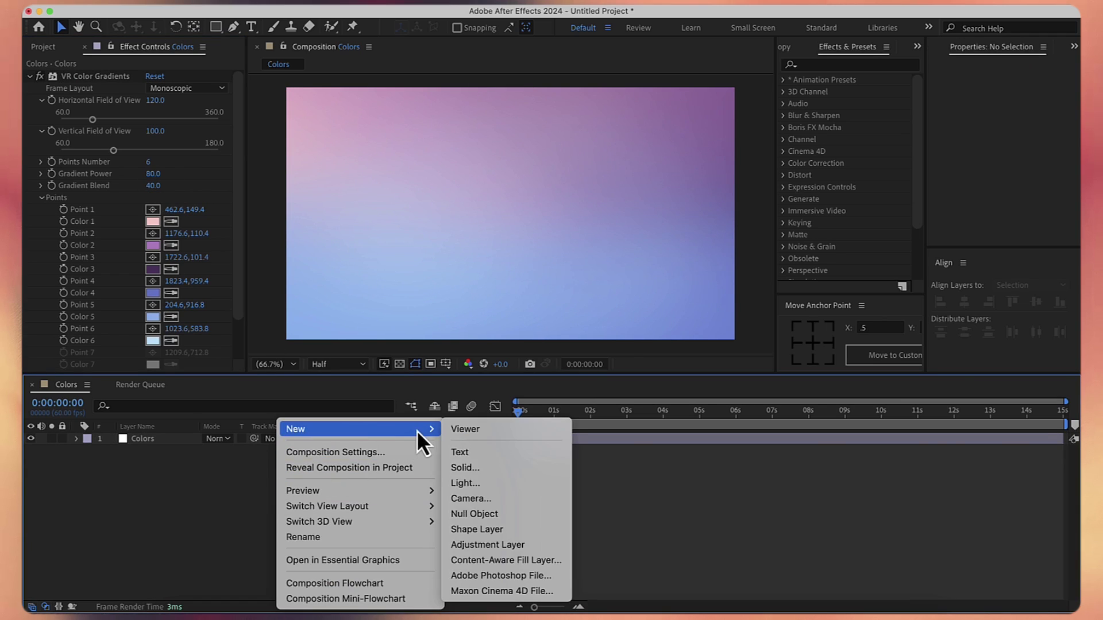
{"action": "left_click", "coordinate": [511, 543]}
{"action": "key", "text": "Return"}
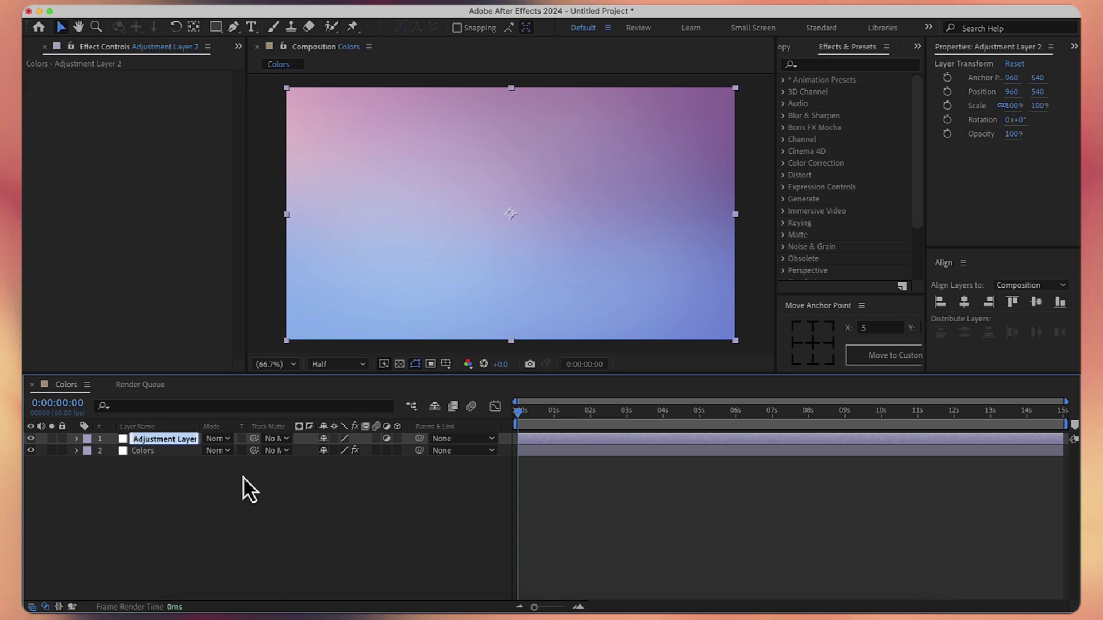
{"action": "type", "text": "Color adj"}
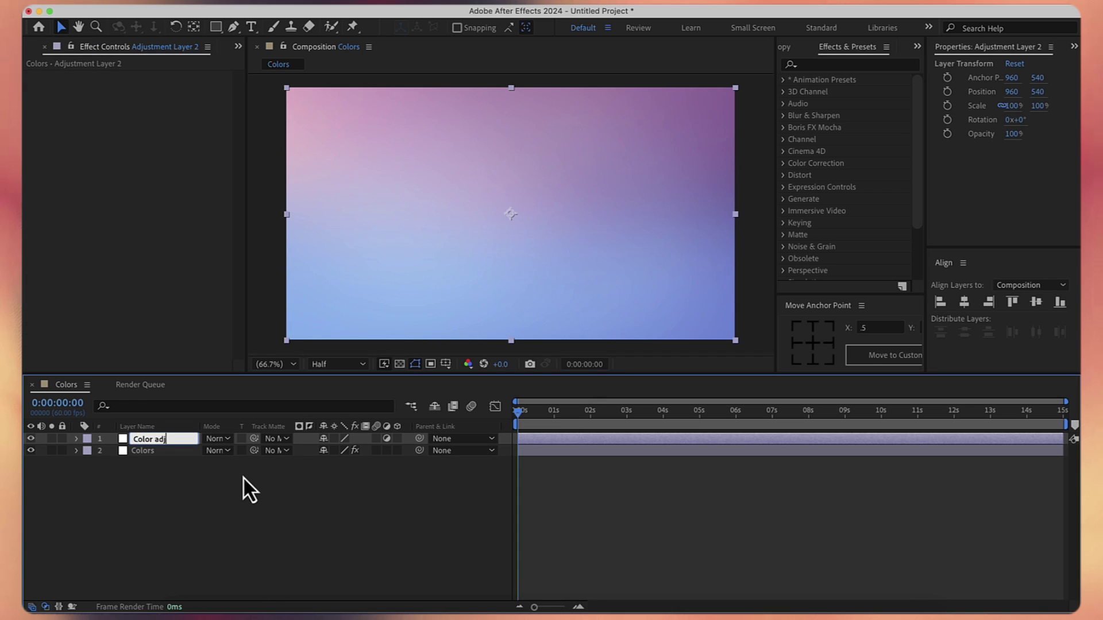
{"action": "key", "text": "Return"}
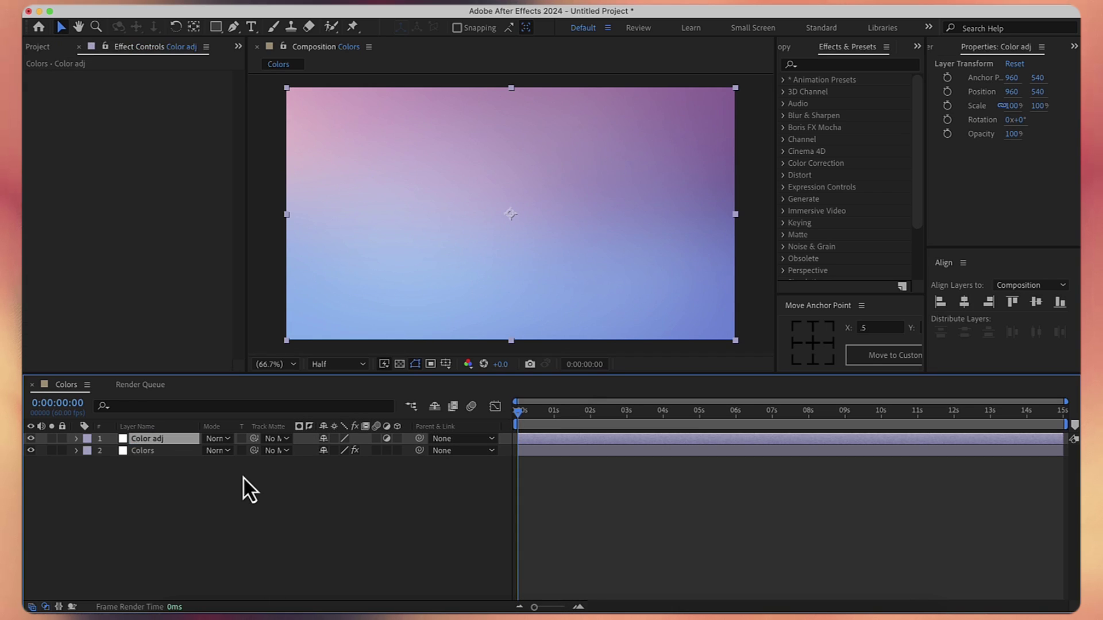
Step: Apply Curves to Color adj and shape an S-curve with darker shadows and brighter highlights
{"action": "left_click", "coordinate": [830, 66]}
{"action": "type", "text": "curves"}
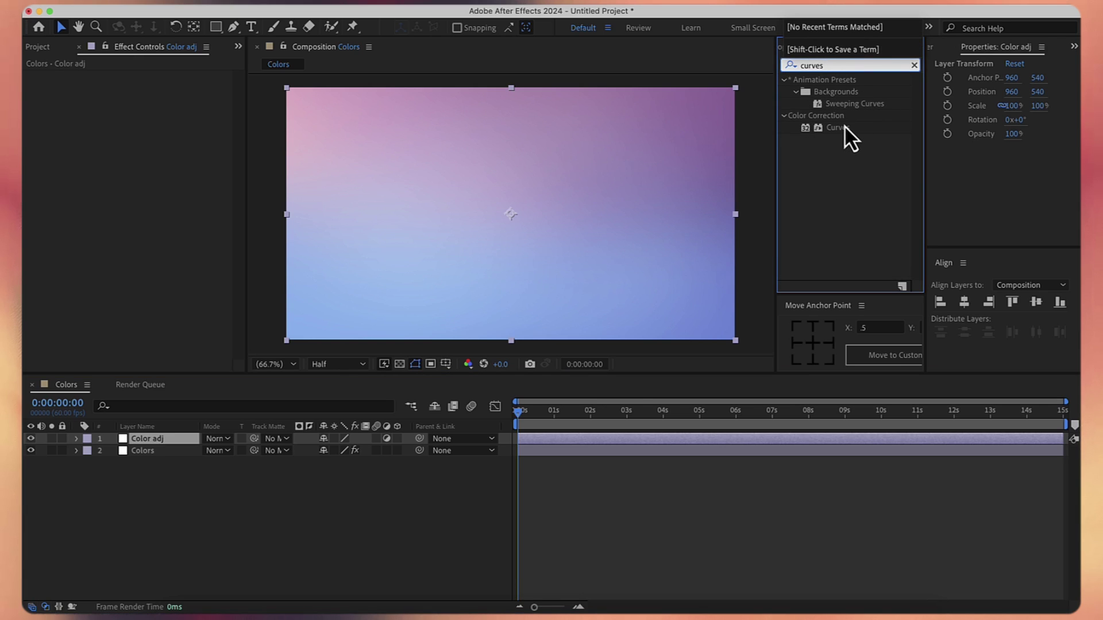
{"action": "double_click", "coordinate": [844, 127]}
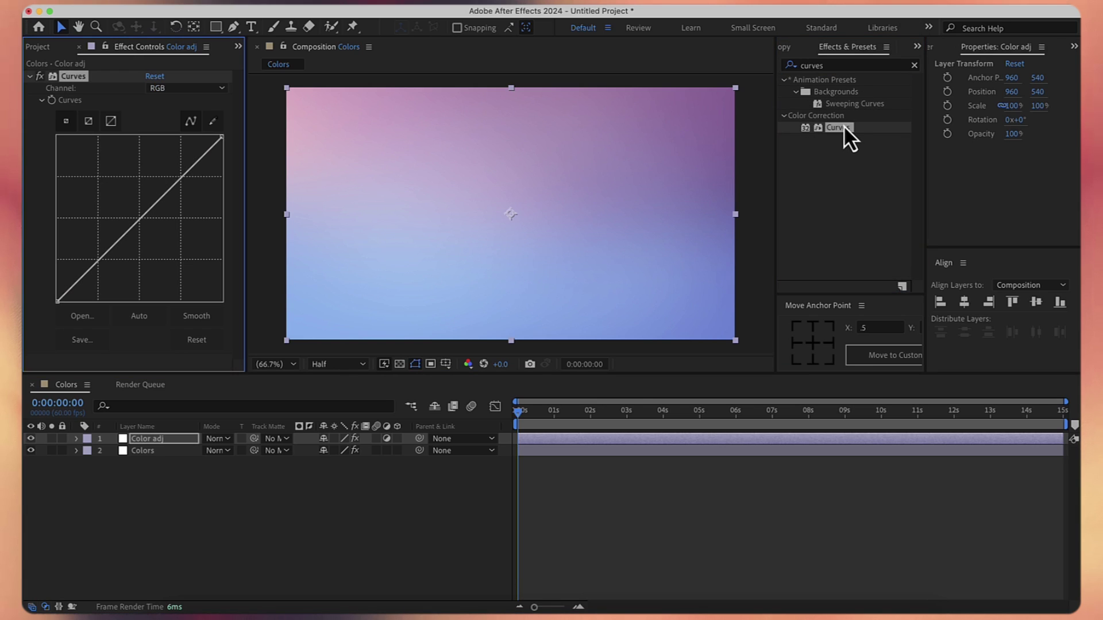
{"action": "left_click", "coordinate": [141, 220]}
{"action": "left_click", "coordinate": [109, 258]}
{"action": "left_click_drag", "start_coordinate": [108, 263], "coordinate": [104, 270]}
{"action": "left_click_drag", "start_coordinate": [182, 176], "coordinate": [185, 161]}
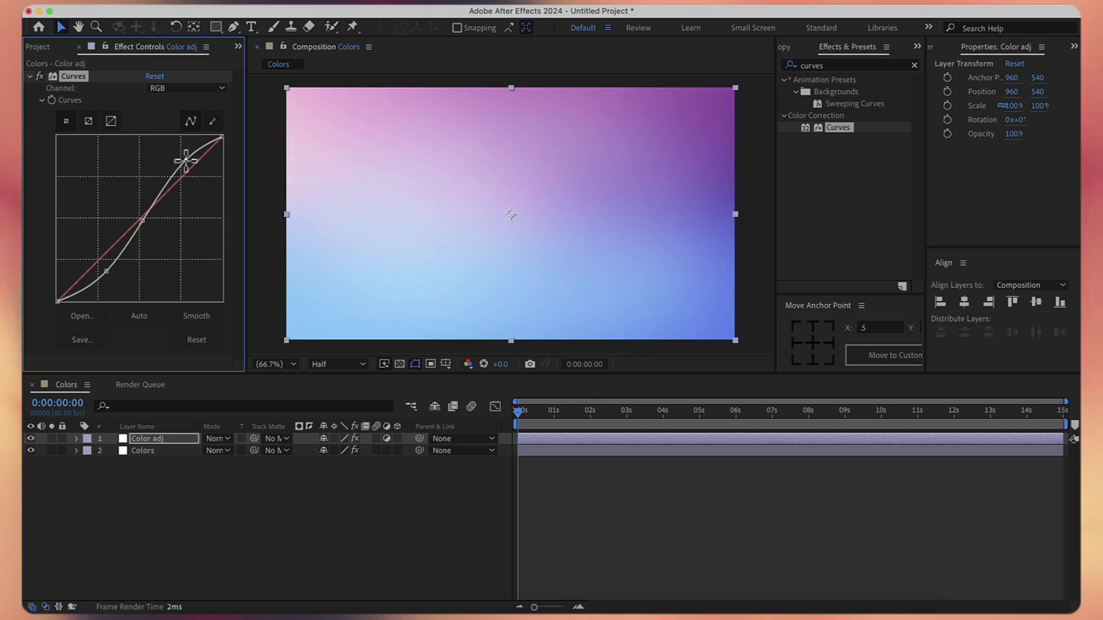
{"action": "left_click_drag", "start_coordinate": [142, 219], "coordinate": [146, 223]}
{"action": "left_click_drag", "start_coordinate": [106, 270], "coordinate": [108, 274]}
{"action": "key", "text": "super+shift+a"}
Step: Create a composition named Final and nest the Colors comp inside it as its layer
{"action": "left_click", "coordinate": [50, 48]}
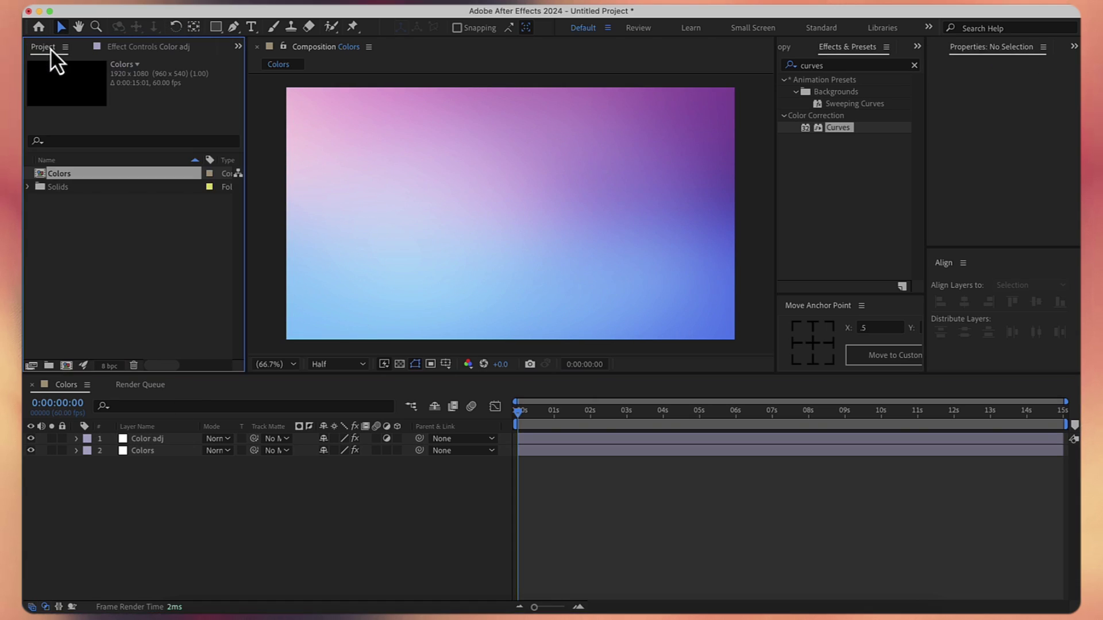
{"action": "left_click", "coordinate": [65, 365]}
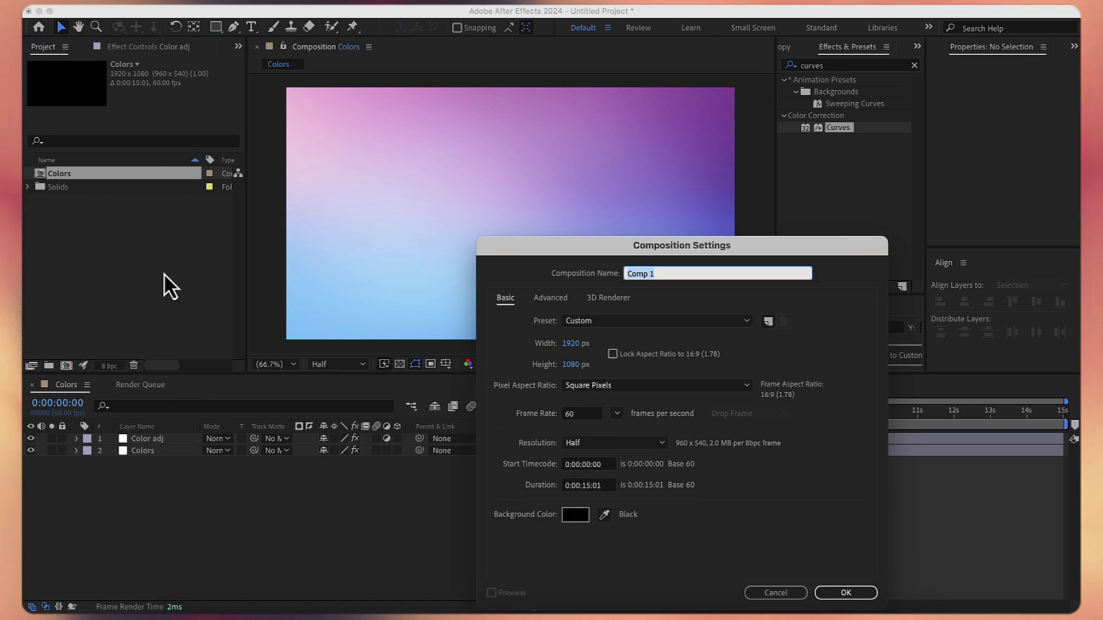
{"action": "type", "text": "Final"}
{"action": "left_click", "coordinate": [846, 593]}
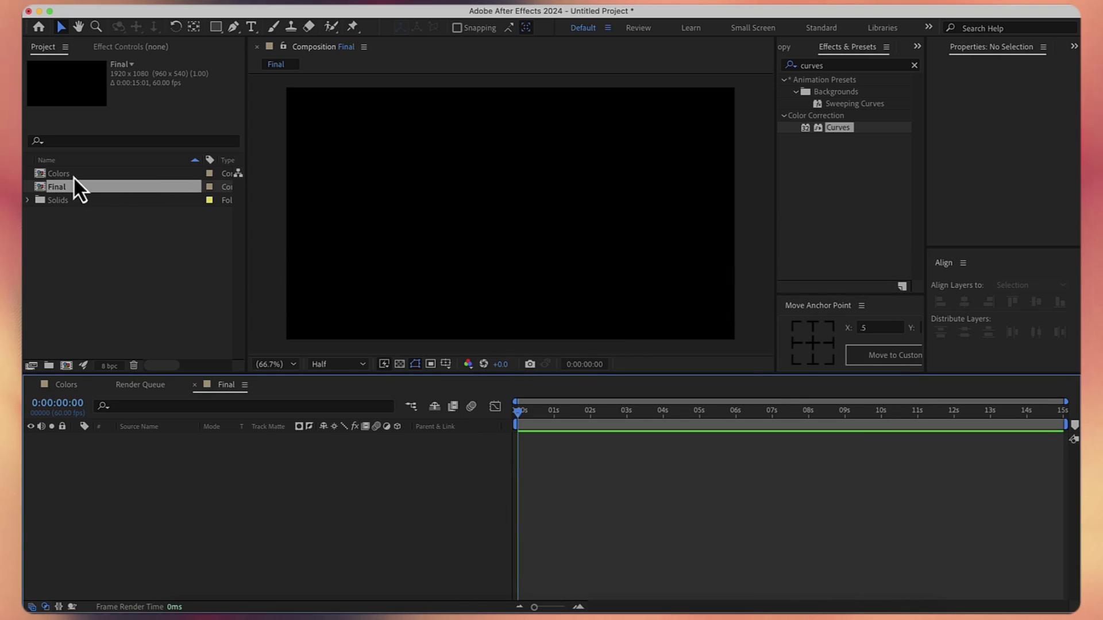
{"action": "left_click_drag", "start_coordinate": [74, 173], "coordinate": [294, 506]}
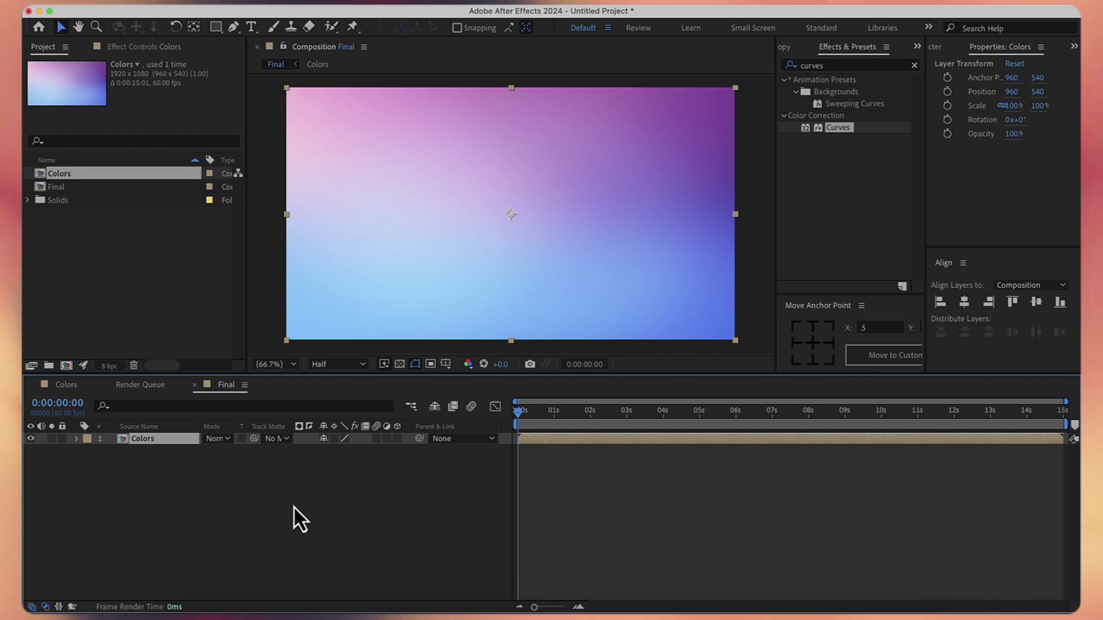
Step: Add an adjustment layer named Motion Tile to the Final comp
{"action": "right_click", "coordinate": [295, 506]}
{"action": "mouse_move", "coordinate": [411, 430]}
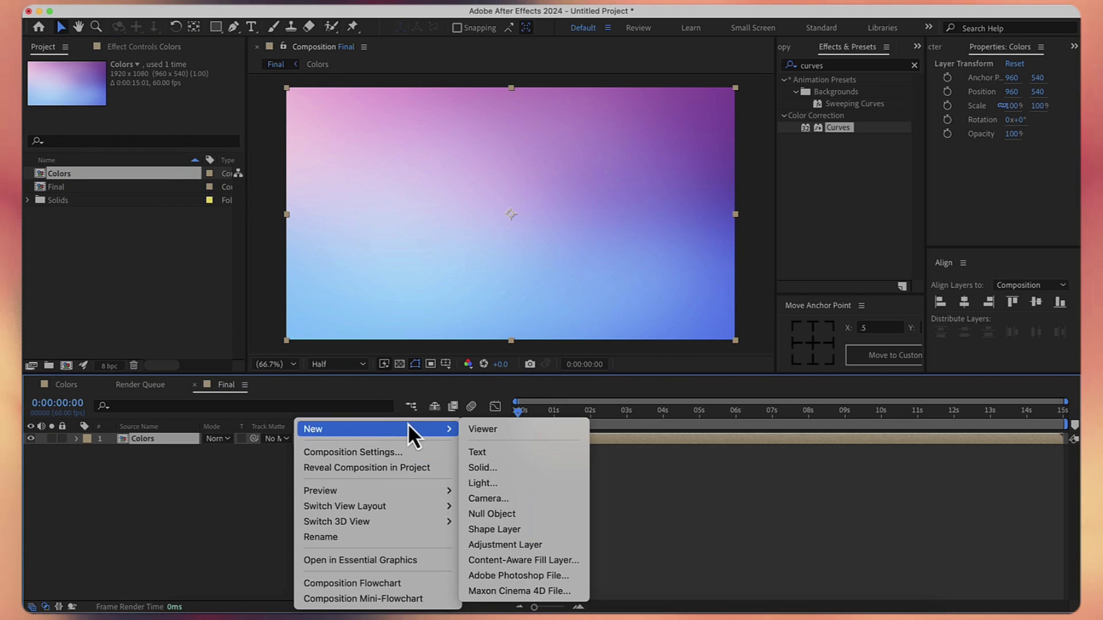
{"action": "left_click", "coordinate": [534, 544]}
{"action": "key", "text": "Return"}
{"action": "type", "text": "Motio"}
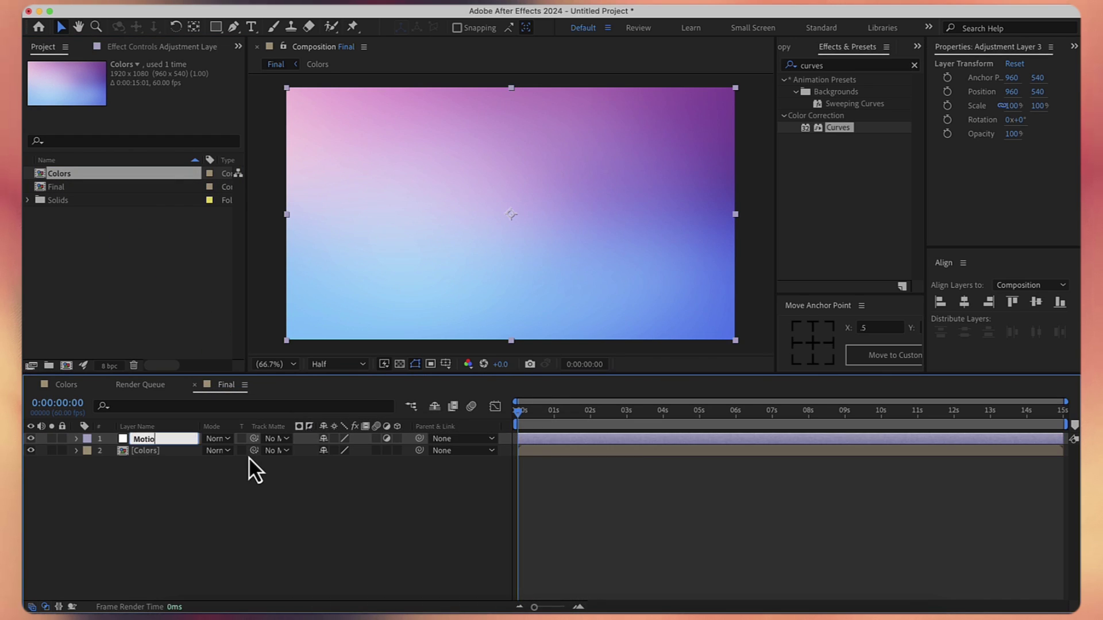
{"action": "type", "text": "n Tile"}
{"action": "key", "text": "Return"}
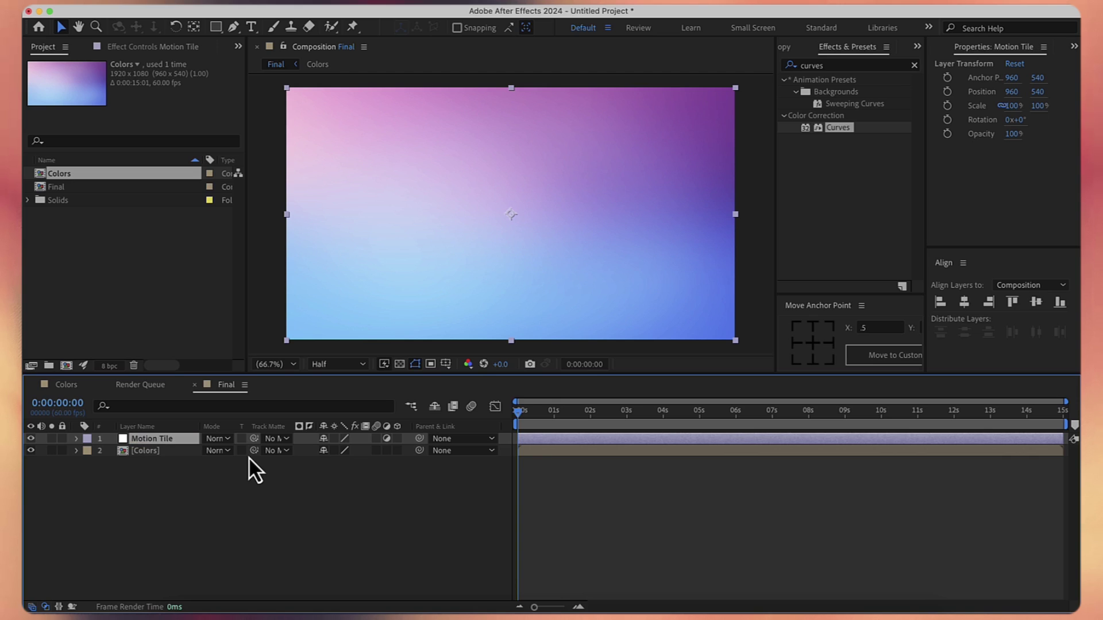
Step: Apply the Motion Tile effect to that layer with a tile size of 50
{"action": "left_click", "coordinate": [836, 67]}
{"action": "type", "text": "motion"}
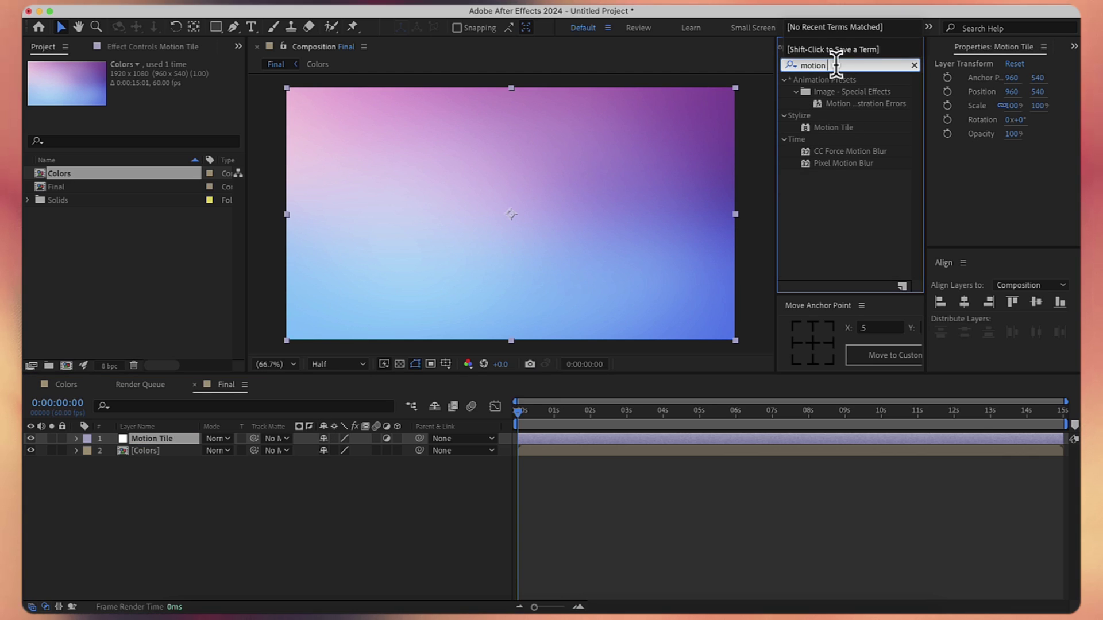
{"action": "type", "text": " ti"}
{"action": "double_click", "coordinate": [839, 92]}
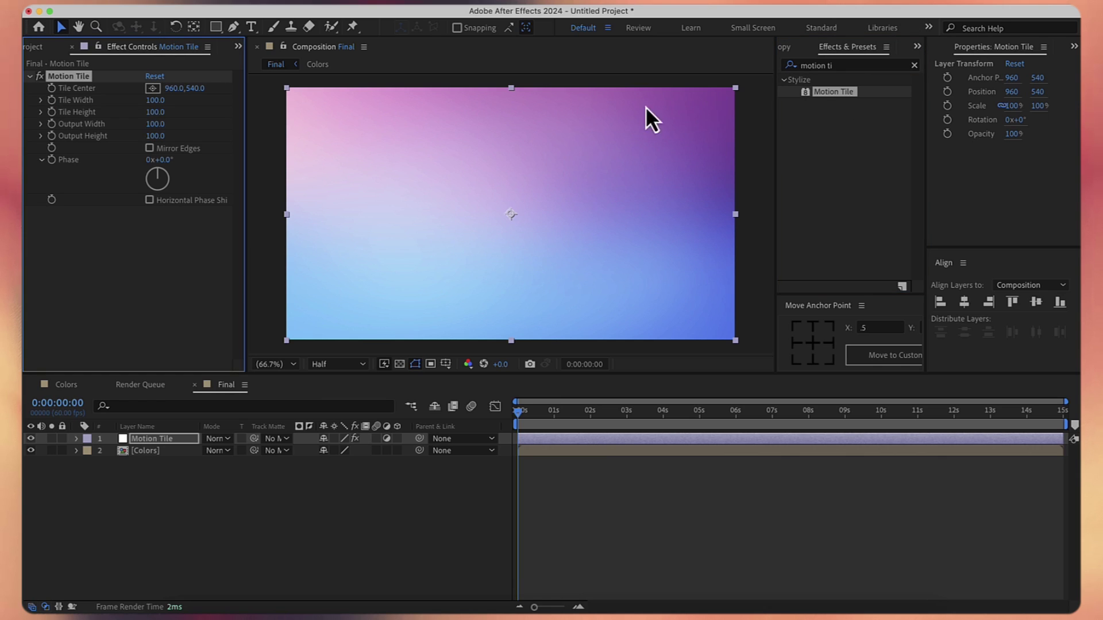
{"action": "left_click", "coordinate": [155, 100]}
{"action": "type", "text": "50"}
{"action": "key", "text": "Return"}
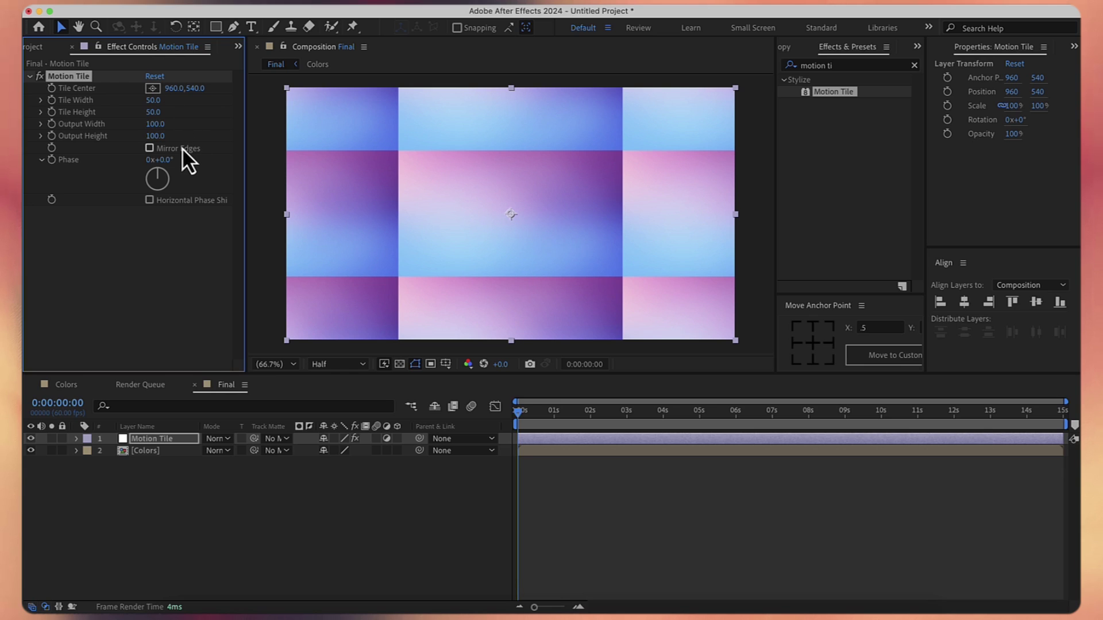
Step: Add another adjustment layer named Wave Warp on top
{"action": "right_click", "coordinate": [288, 482]}
{"action": "mouse_move", "coordinate": [380, 428]}
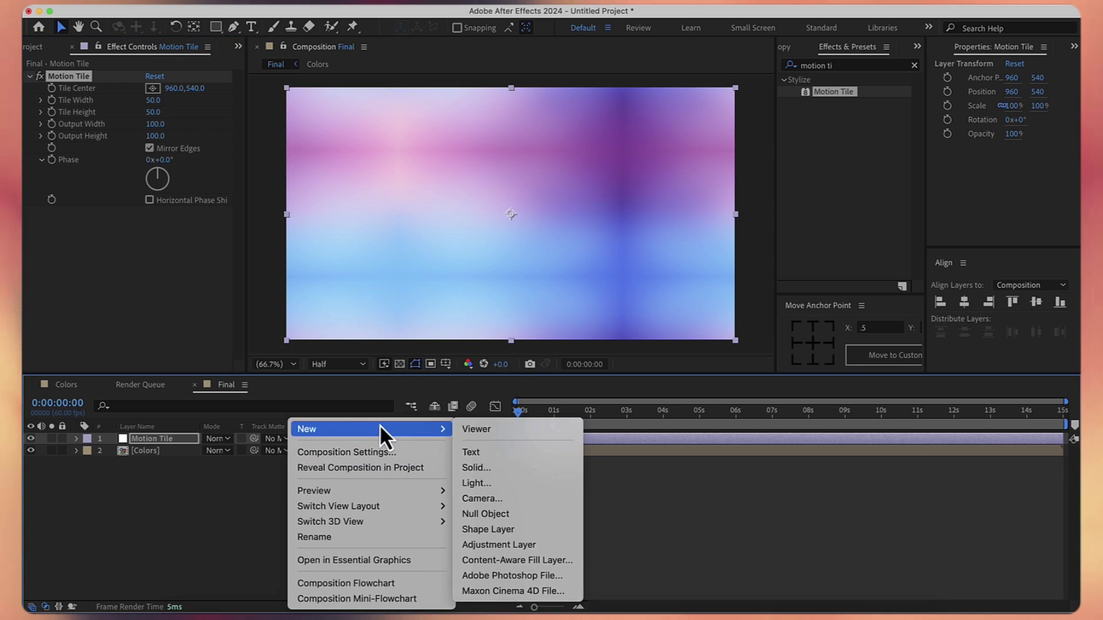
{"action": "left_click", "coordinate": [517, 542]}
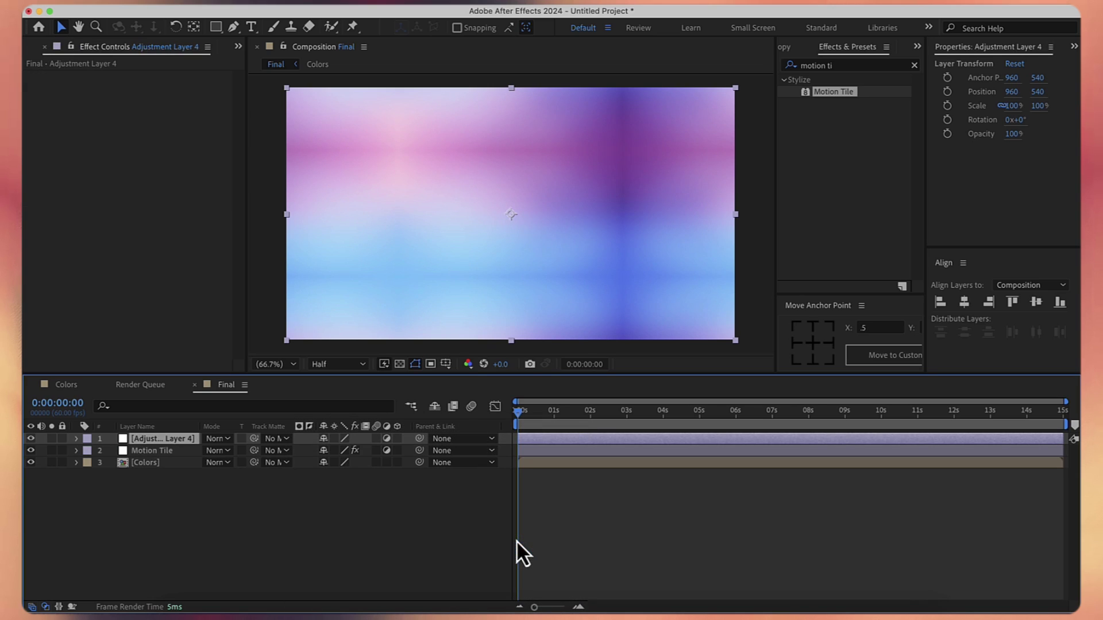
{"action": "key", "text": "Return"}
{"action": "type", "text": "Wave Warp"}
{"action": "key", "text": "Return"}
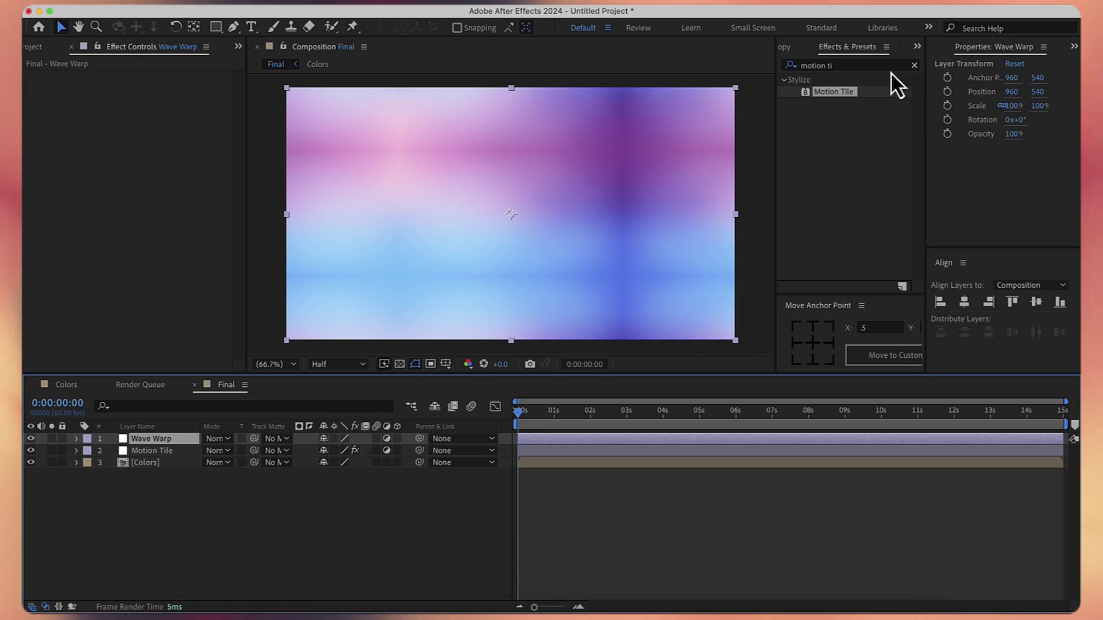
Step: Apply Wave Warp with Triangle waves, Wave Height 150 and Wave Width 320
{"action": "left_click", "coordinate": [868, 65]}
{"action": "type", "text": "wave warp"}
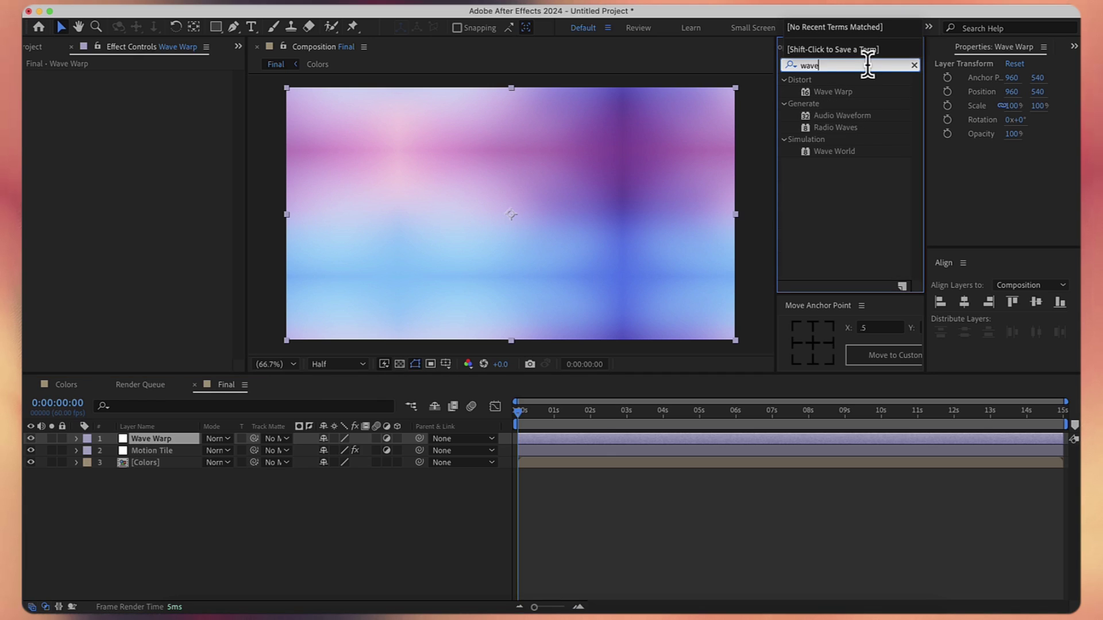
{"action": "double_click", "coordinate": [846, 96]}
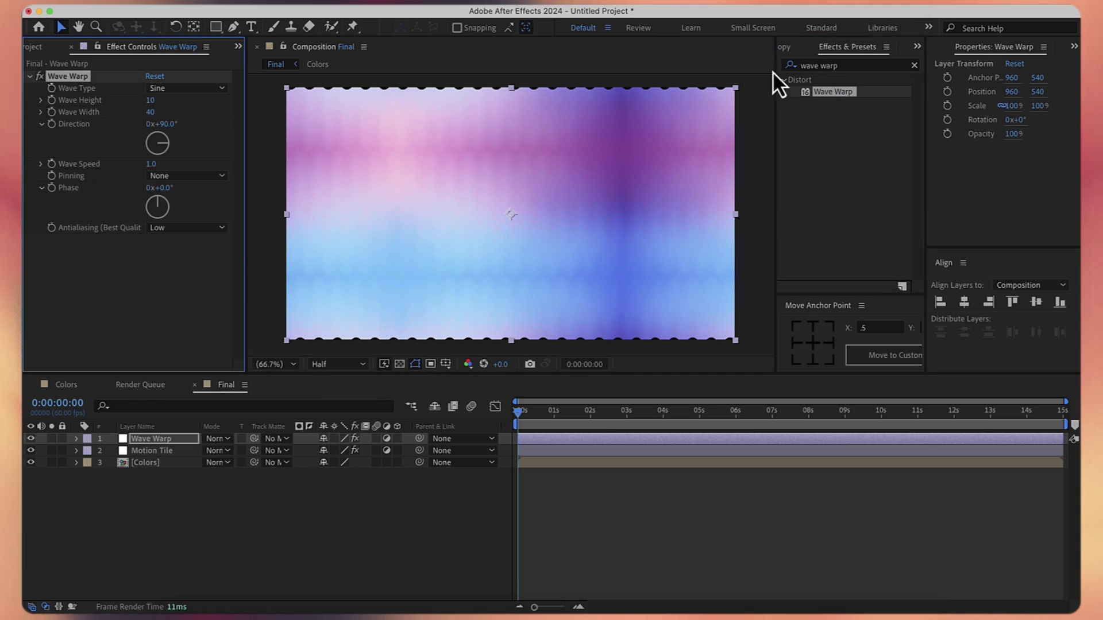
{"action": "left_click", "coordinate": [188, 89]}
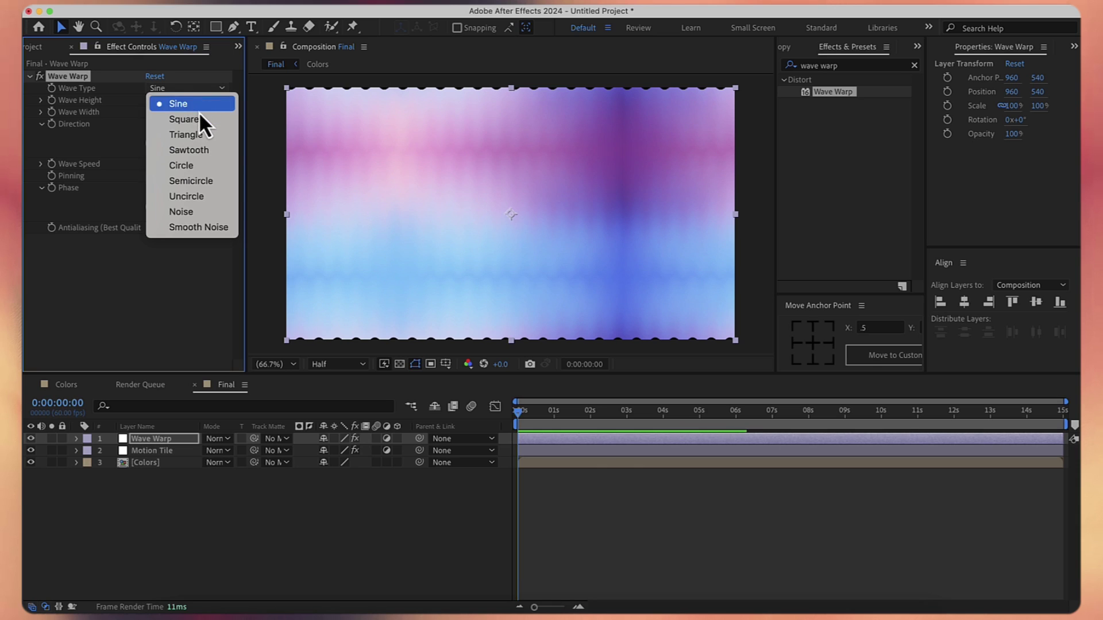
{"action": "left_click", "coordinate": [206, 135]}
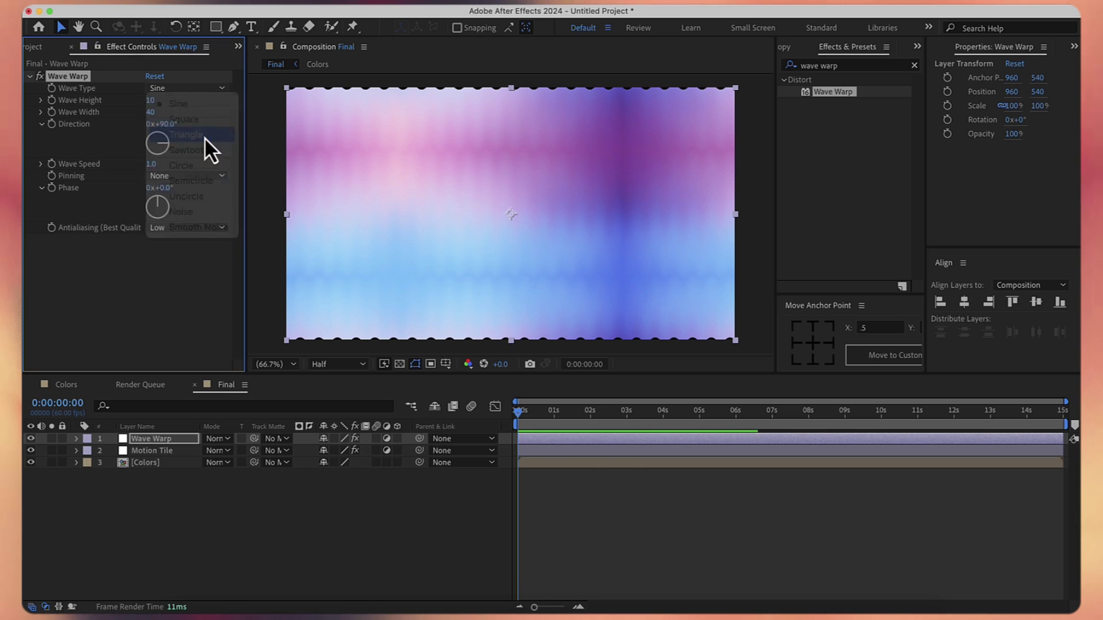
{"action": "left_click", "coordinate": [150, 101]}
{"action": "type", "text": "150"}
{"action": "key", "text": "Return"}
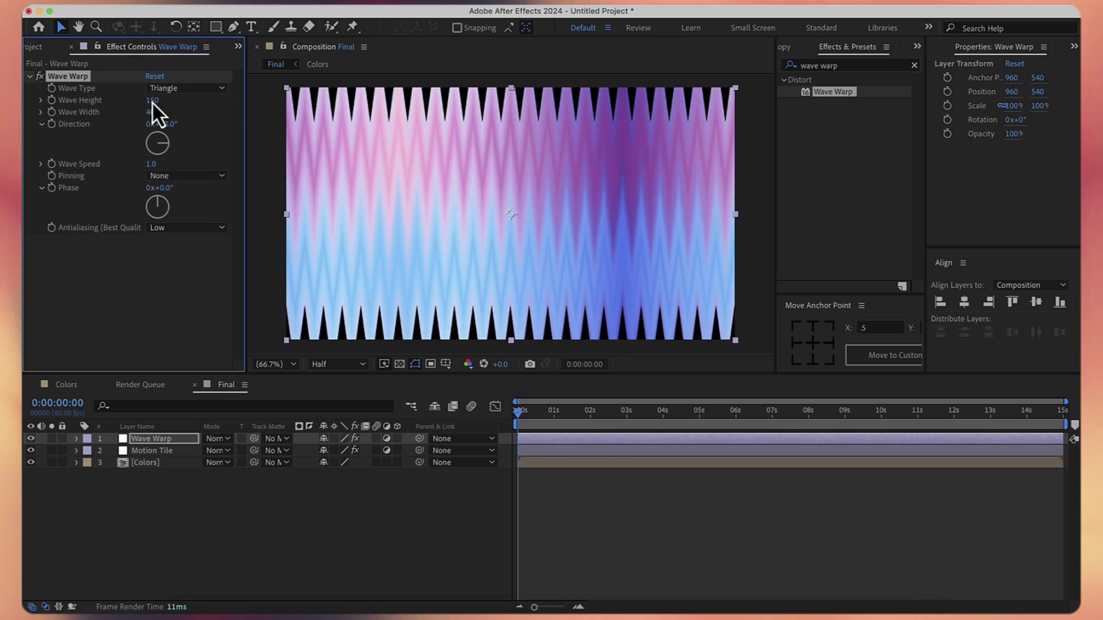
{"action": "left_click", "coordinate": [152, 113]}
{"action": "type", "text": "320"}
{"action": "key", "text": "Return"}
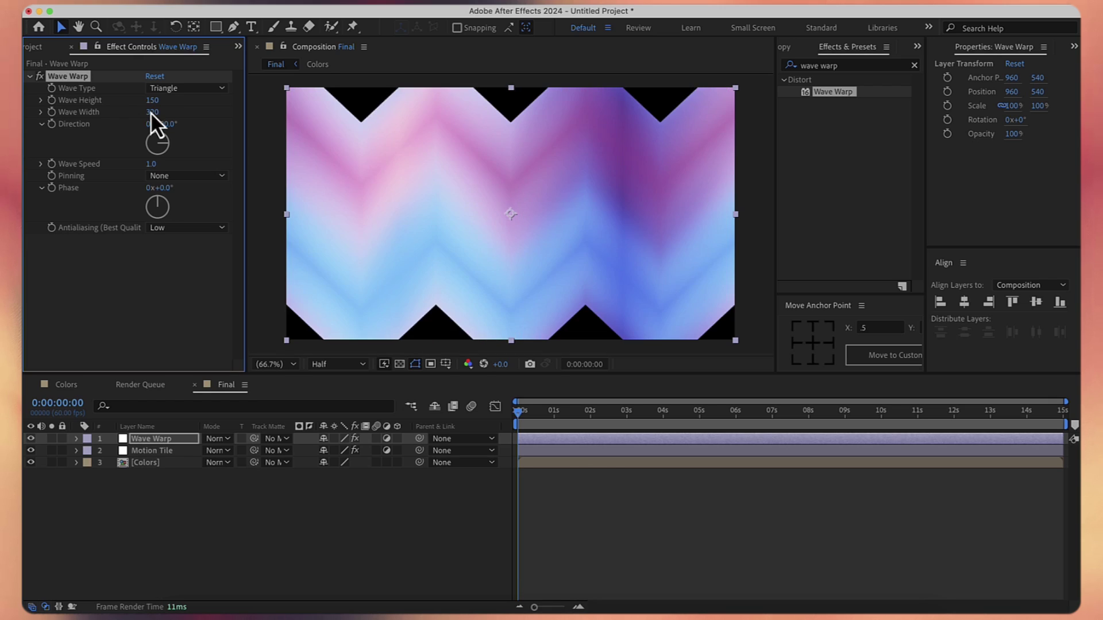
Step: Pin the warp at All Edges, set Direction to 45°, and edit Wave Speed
{"action": "left_click", "coordinate": [198, 174]}
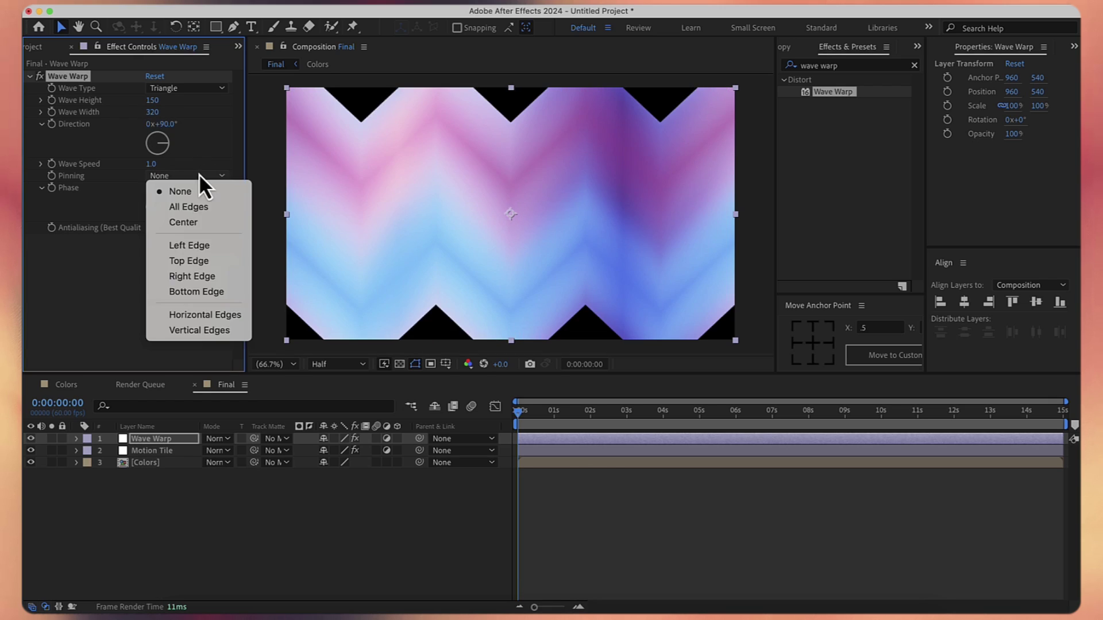
{"action": "left_click", "coordinate": [212, 207]}
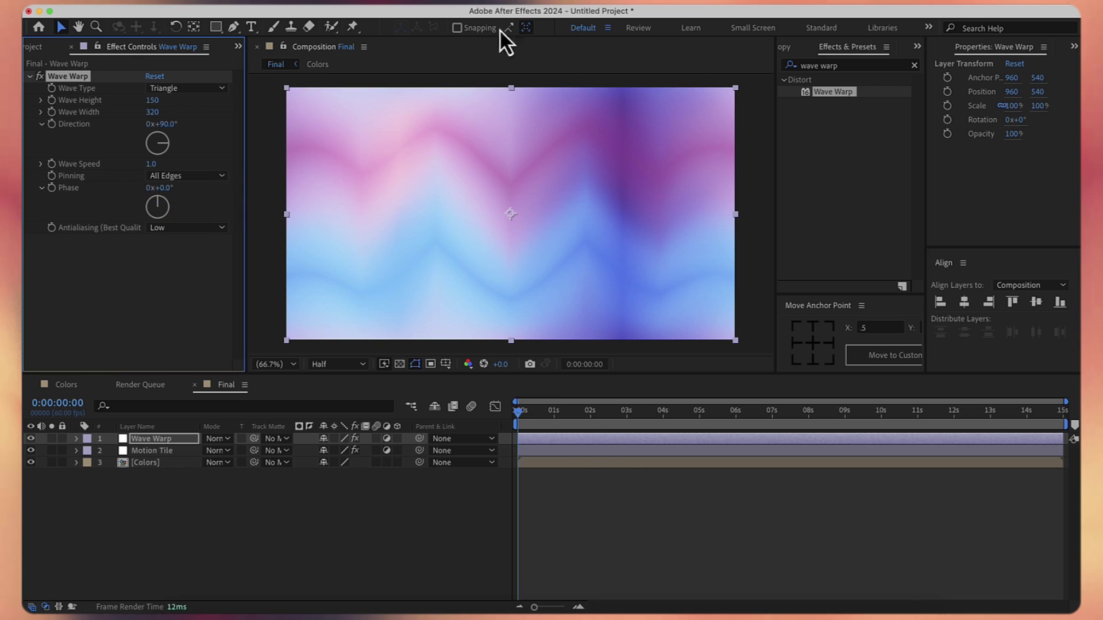
{"action": "left_click", "coordinate": [167, 124]}
{"action": "type", "text": "45"}
{"action": "key", "text": "Return"}
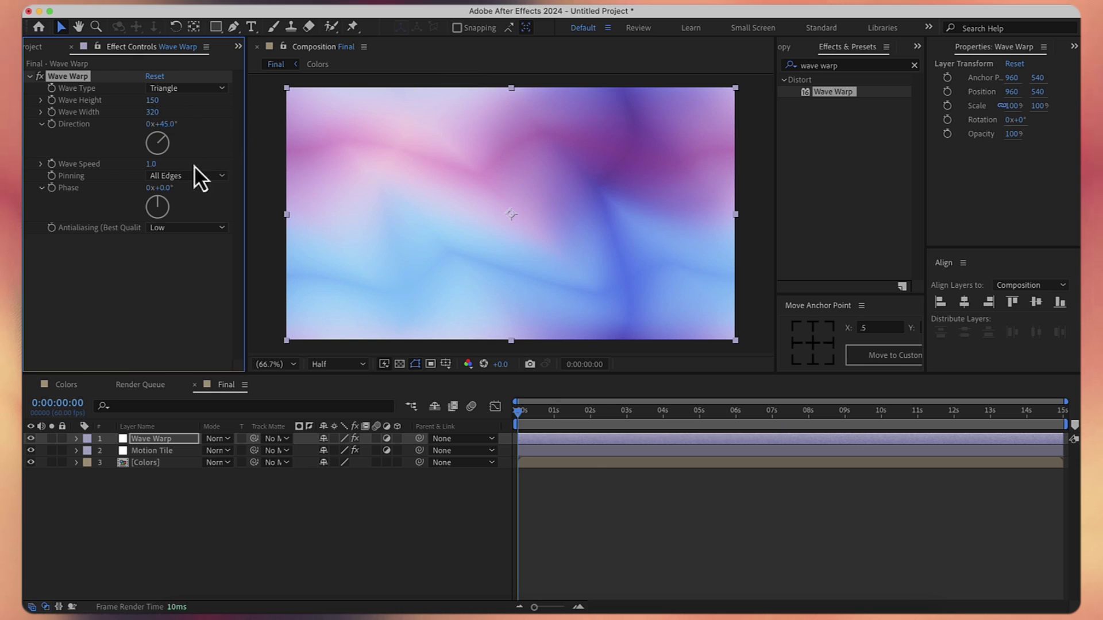
{"action": "left_click", "coordinate": [151, 164]}
Step: Add the expression time*5 to Wave Warp's Phase and preview the moving waves
{"action": "mouse_move", "coordinate": [529, 415]}
{"action": "left_mouse_down"}
{"action": "mouse_move", "coordinate": [969, 416]}
{"action": "mouse_move", "coordinate": [531, 412]}
{"action": "left_mouse_up"}
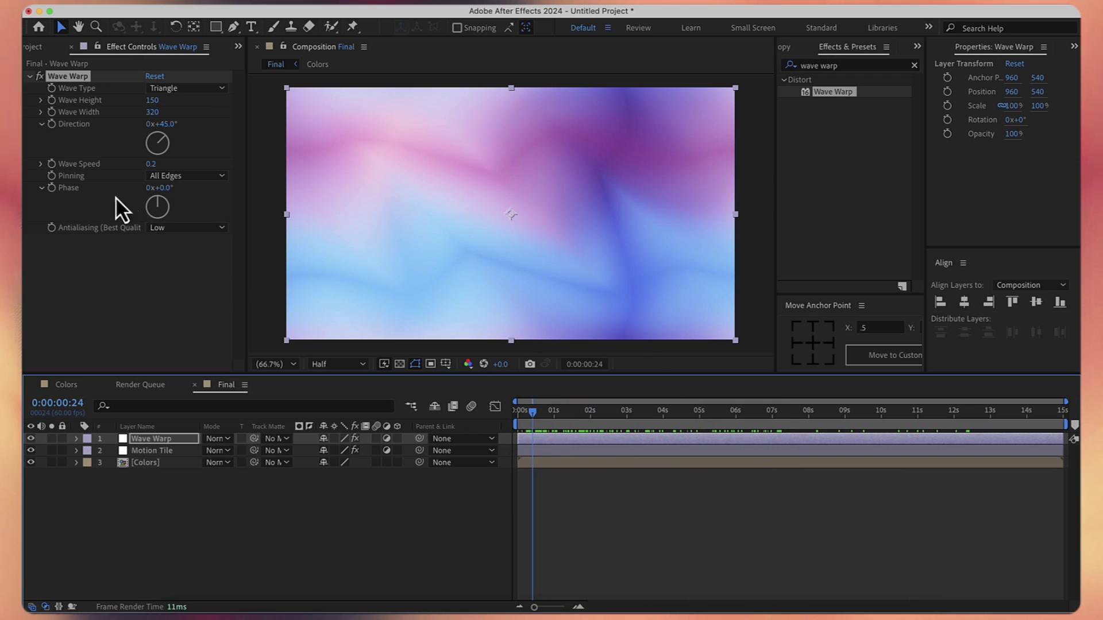
{"action": "left_click", "coordinate": [52, 188], "text": "alt"}
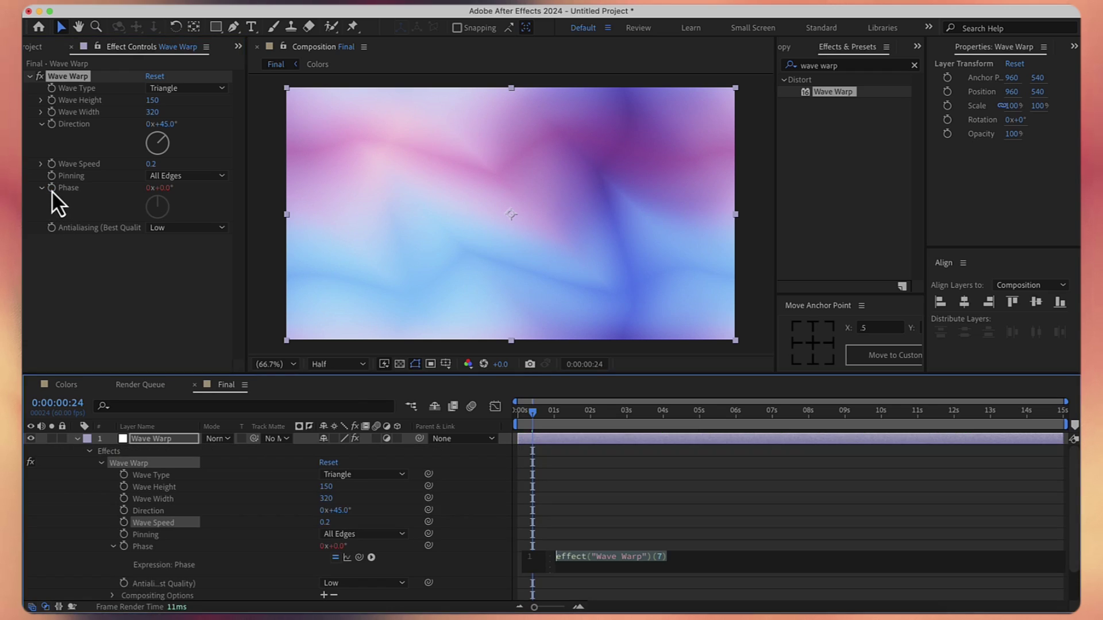
{"action": "type", "text": "time*"}
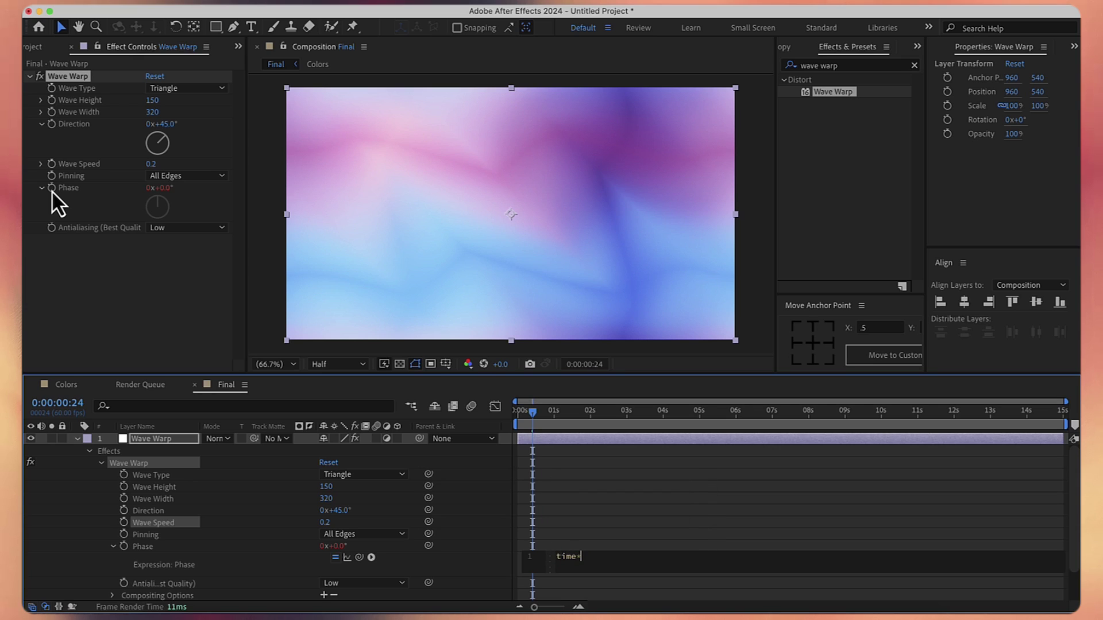
{"action": "type", "text": "5"}
{"action": "left_click", "coordinate": [473, 474]}
{"action": "key", "text": "space"}
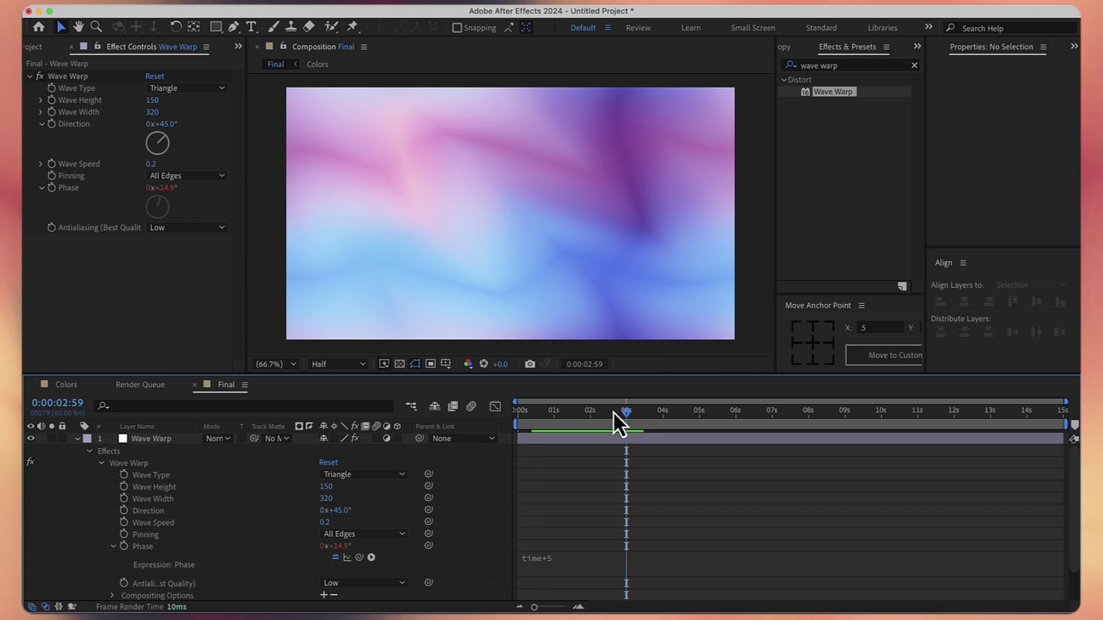
{"action": "key", "text": "space"}
Step: Duplicate the Wave Warp effect and rename the copy 'Wave Warp-Circle'
{"action": "left_click", "coordinate": [87, 77]}
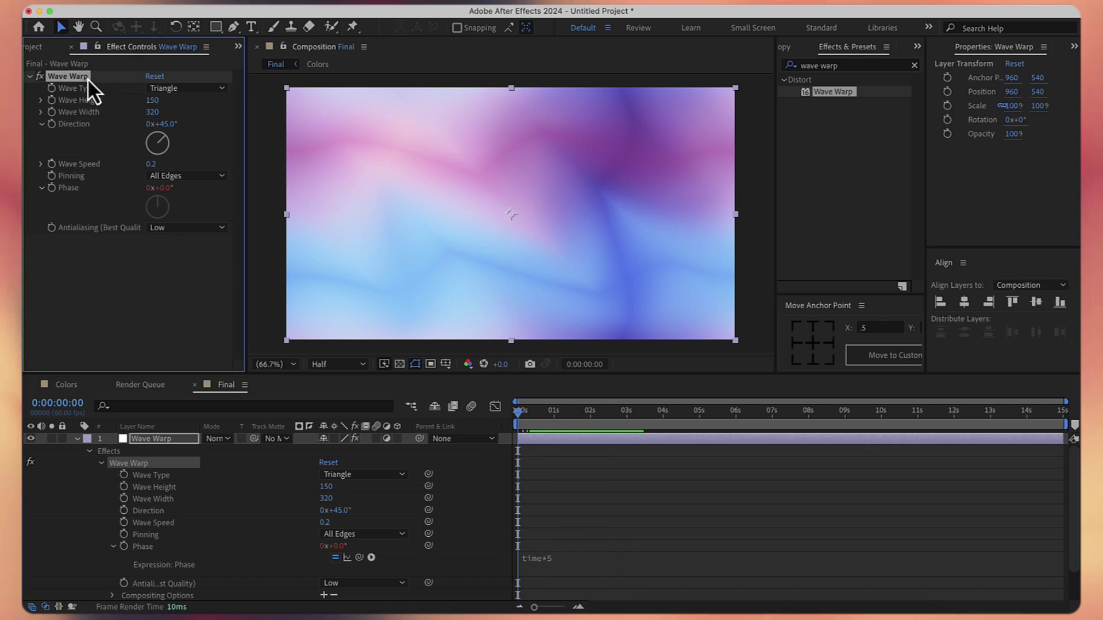
{"action": "key", "text": "super+d"}
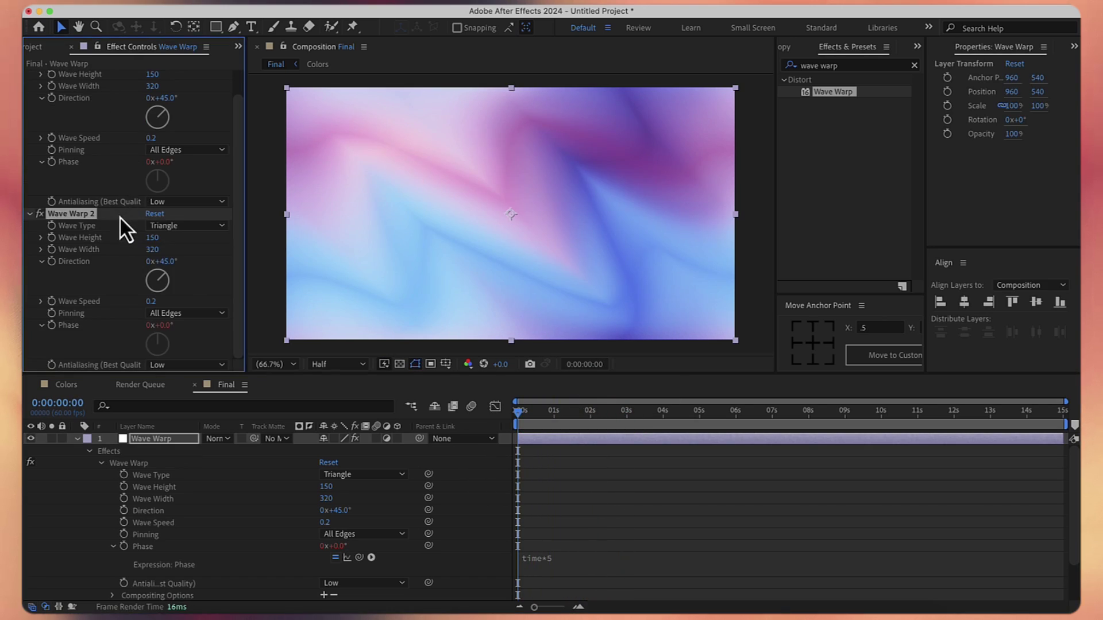
{"action": "key", "text": "Return"}
{"action": "key", "text": "BackSpace"}
{"action": "key", "text": "BackSpace"}
{"action": "type", "text": "-Circle"}
{"action": "key", "text": "Return"}
Step: Give Wave Warp-Circle Circle waves, height -170, width 600 and direction 130°
{"action": "left_click", "coordinate": [198, 228]}
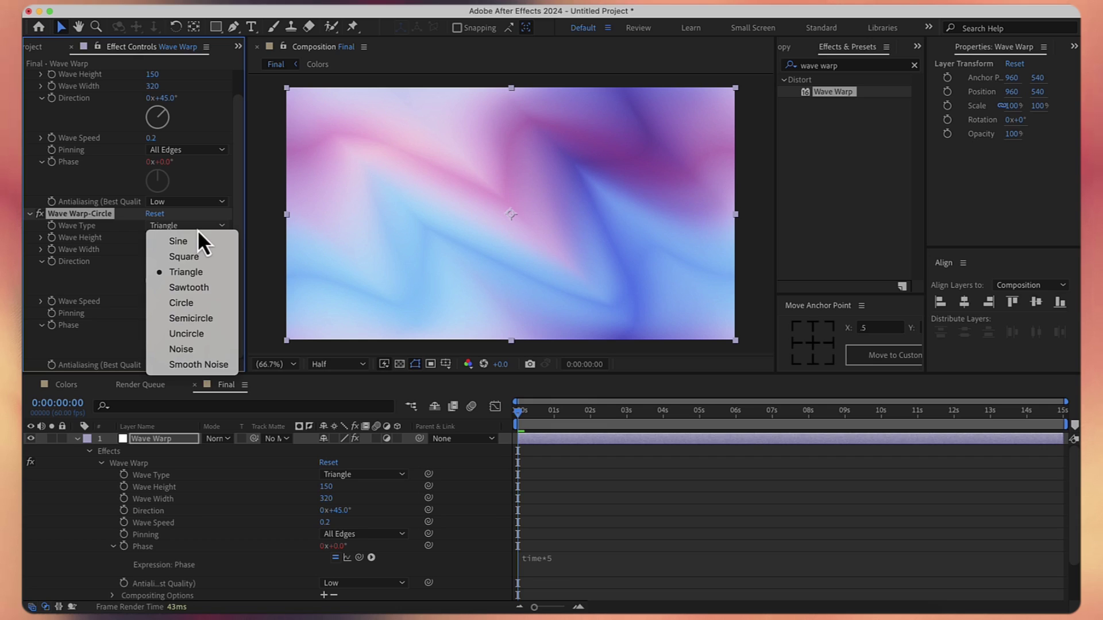
{"action": "left_click", "coordinate": [208, 302]}
{"action": "left_click", "coordinate": [157, 239]}
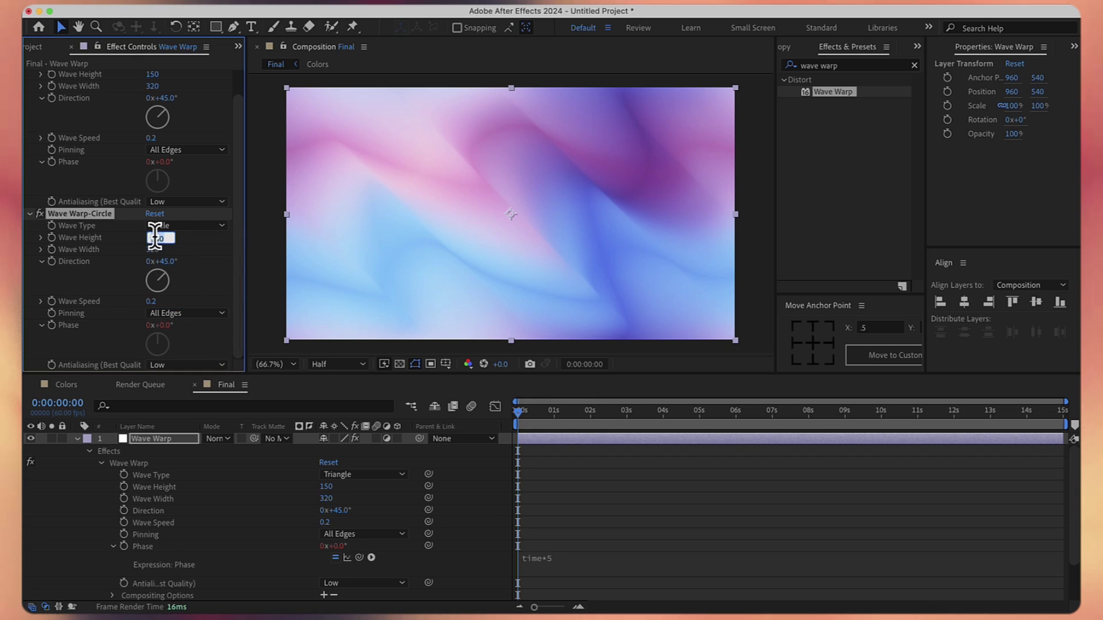
{"action": "type", "text": "30"}
{"action": "key", "text": "Return"}
{"action": "left_click", "coordinate": [152, 250]}
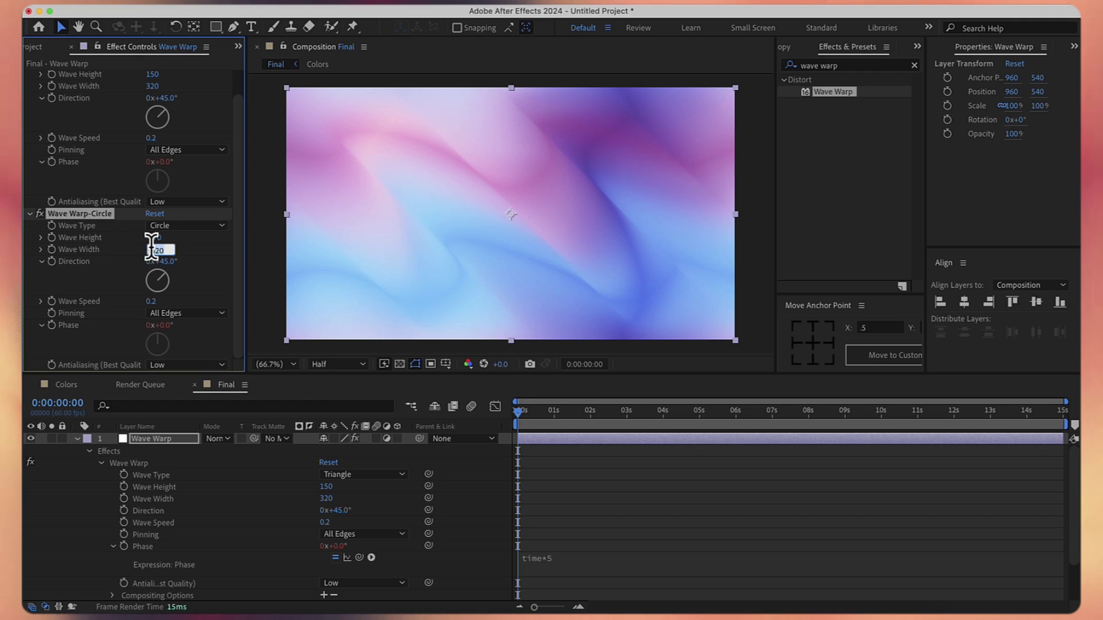
{"action": "left_click", "coordinate": [152, 249]}
{"action": "left_click_drag", "start_coordinate": [166, 263], "coordinate": [240, 262]}
{"action": "left_click_drag", "start_coordinate": [173, 262], "coordinate": [167, 262]}
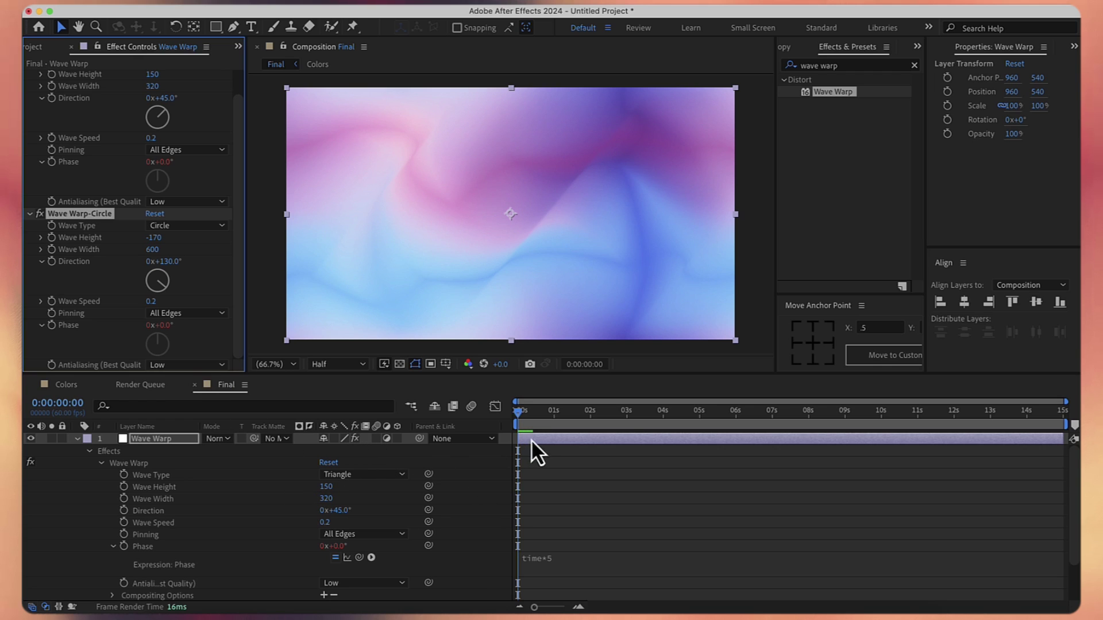
{"action": "left_click_drag", "start_coordinate": [527, 417], "coordinate": [501, 417]}
Step: Duplicate the Wave Warp layer and delete Wave Warp-Circle from the copy
{"action": "left_click", "coordinate": [187, 442]}
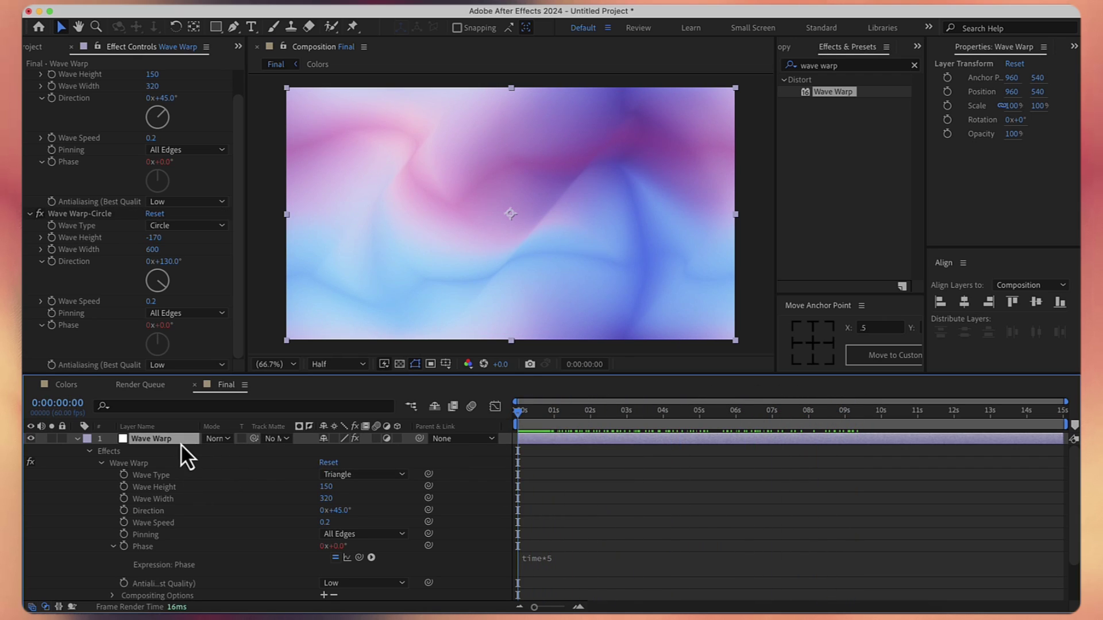
{"action": "key", "text": "super+d"}
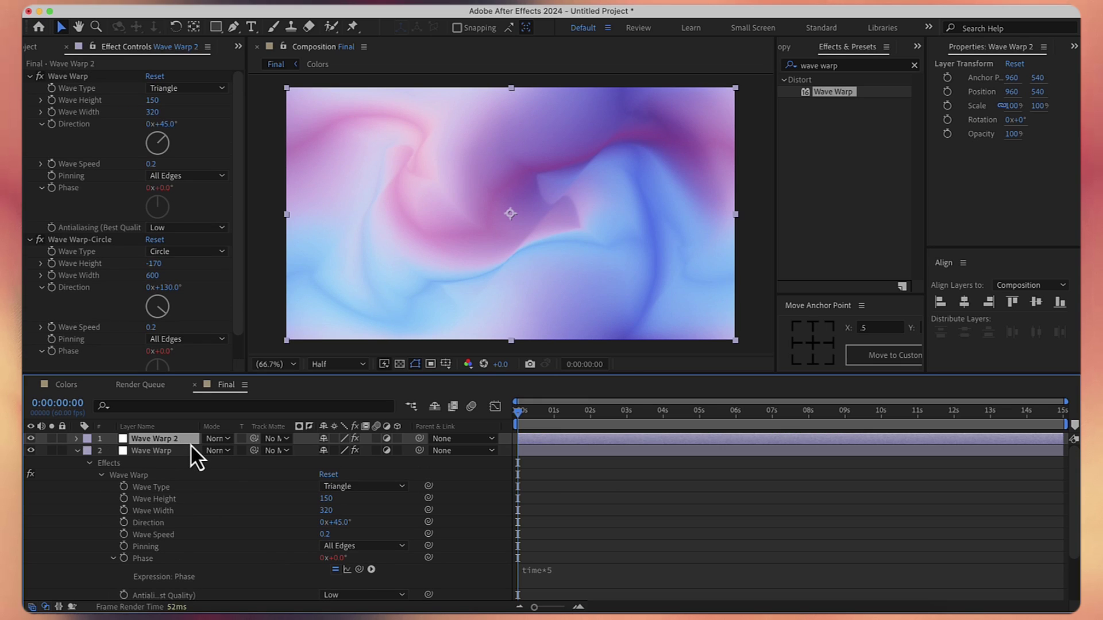
{"action": "left_click", "coordinate": [104, 240]}
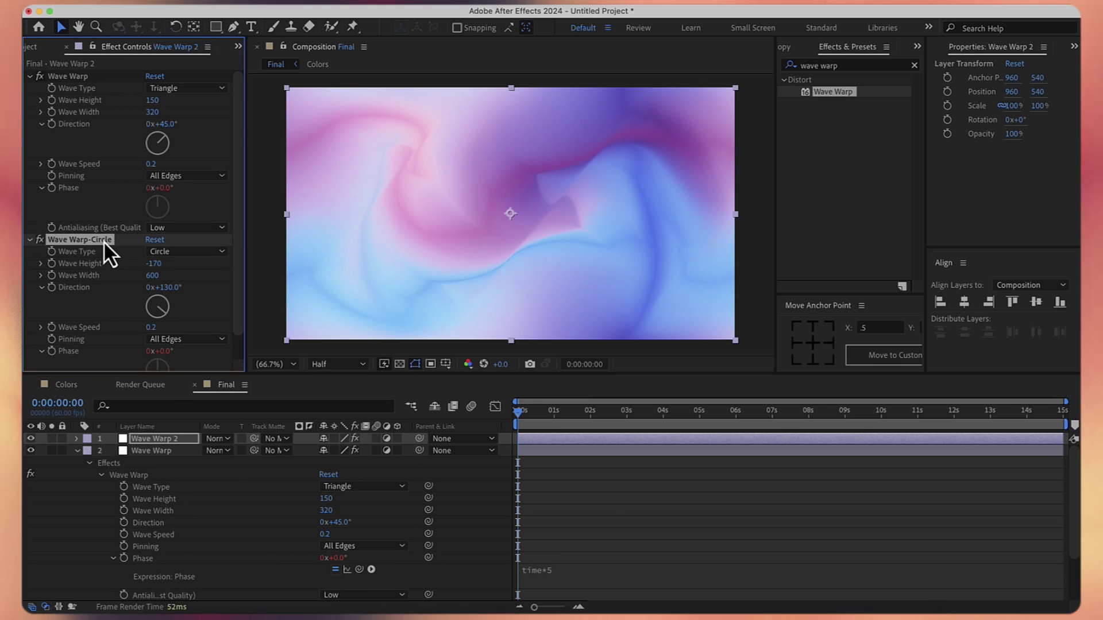
{"action": "key", "text": "Delete"}
Step: Rename the copy's remaining warp effect to 'Wave Warp-uncircle'
{"action": "left_click", "coordinate": [98, 81]}
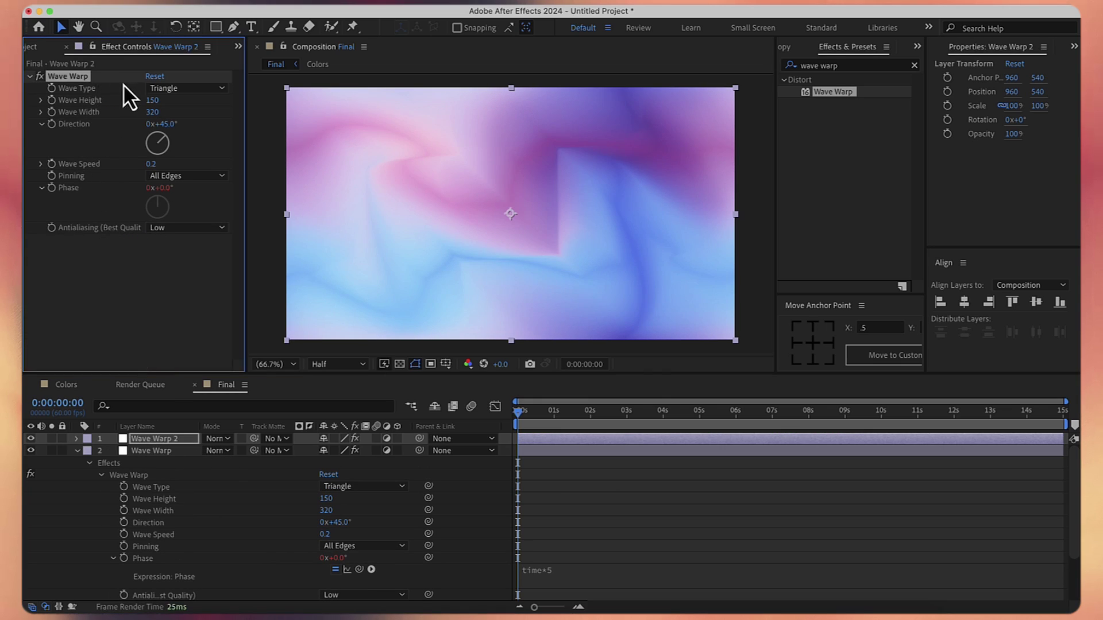
{"action": "key", "text": "Return"}
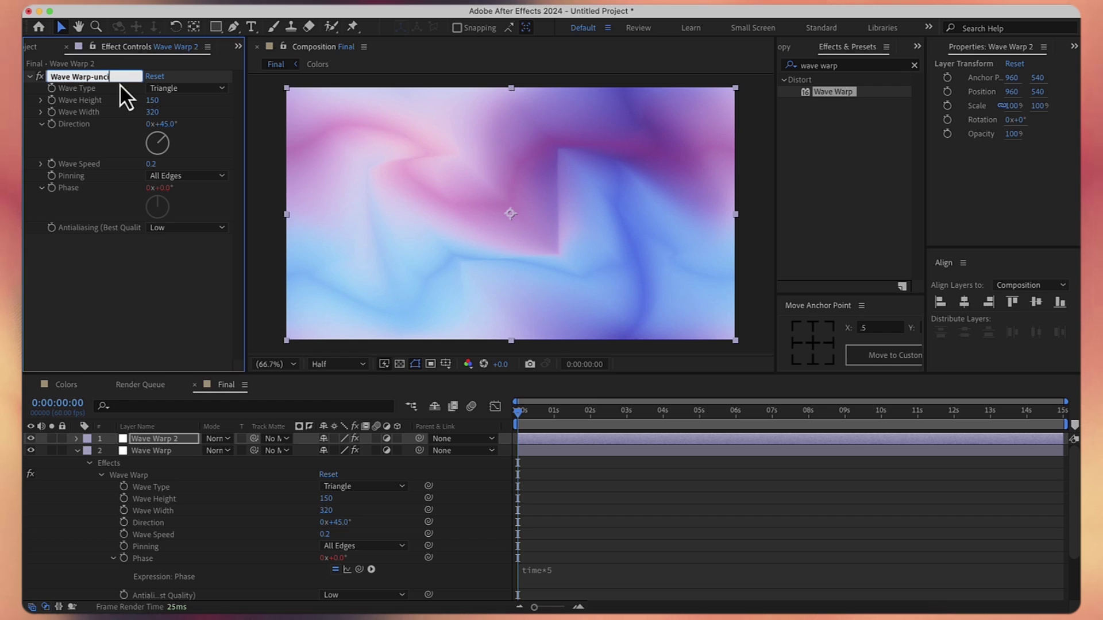
{"action": "type", "text": "-uncircle"}
{"action": "key", "text": "Return"}
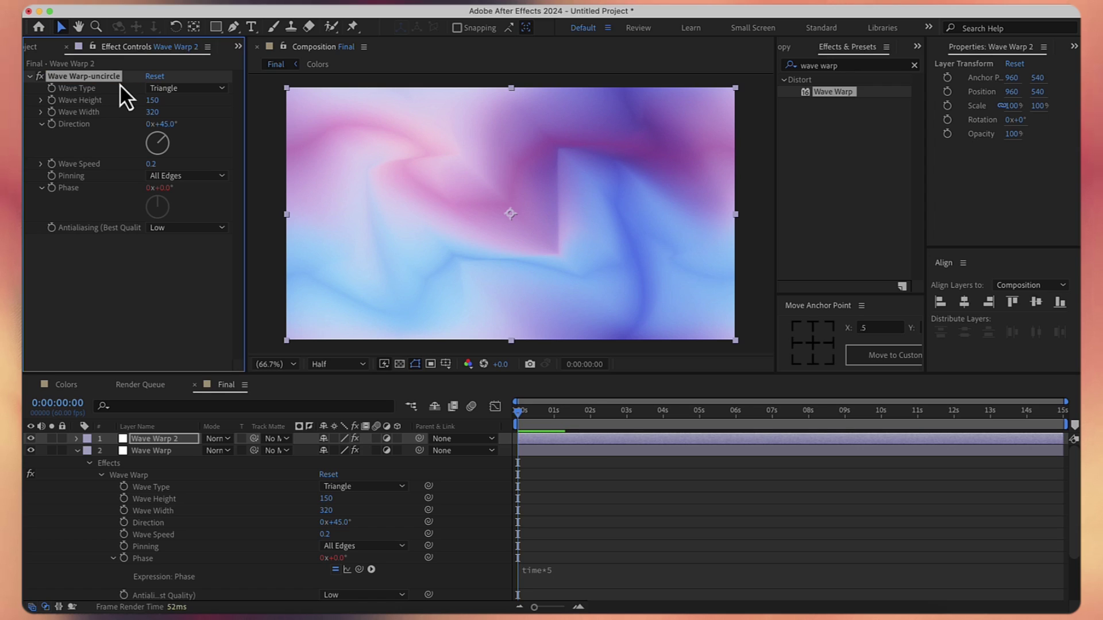
Step: Set Wave Warp-uncircle to Uncircle waves, height 200, width 1000, direction 45°
{"action": "left_click", "coordinate": [196, 91]}
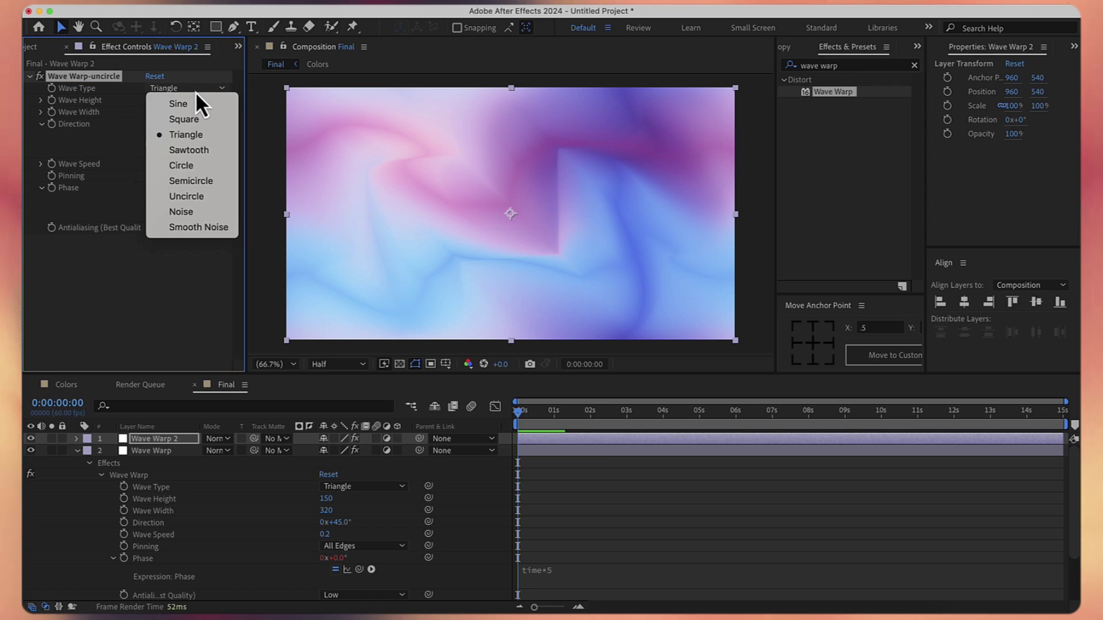
{"action": "left_click", "coordinate": [209, 196]}
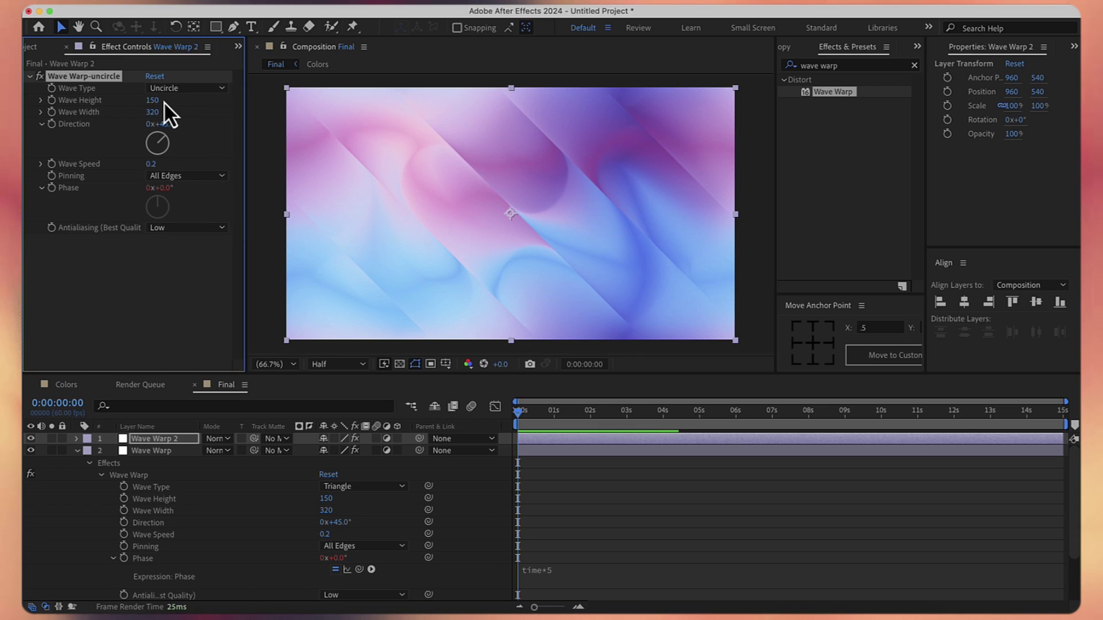
{"action": "left_click", "coordinate": [154, 102]}
{"action": "type", "text": "300"}
{"action": "key", "text": "Return"}
{"action": "left_click", "coordinate": [155, 112]}
{"action": "type", "text": "1000"}
{"action": "key", "text": "Return"}
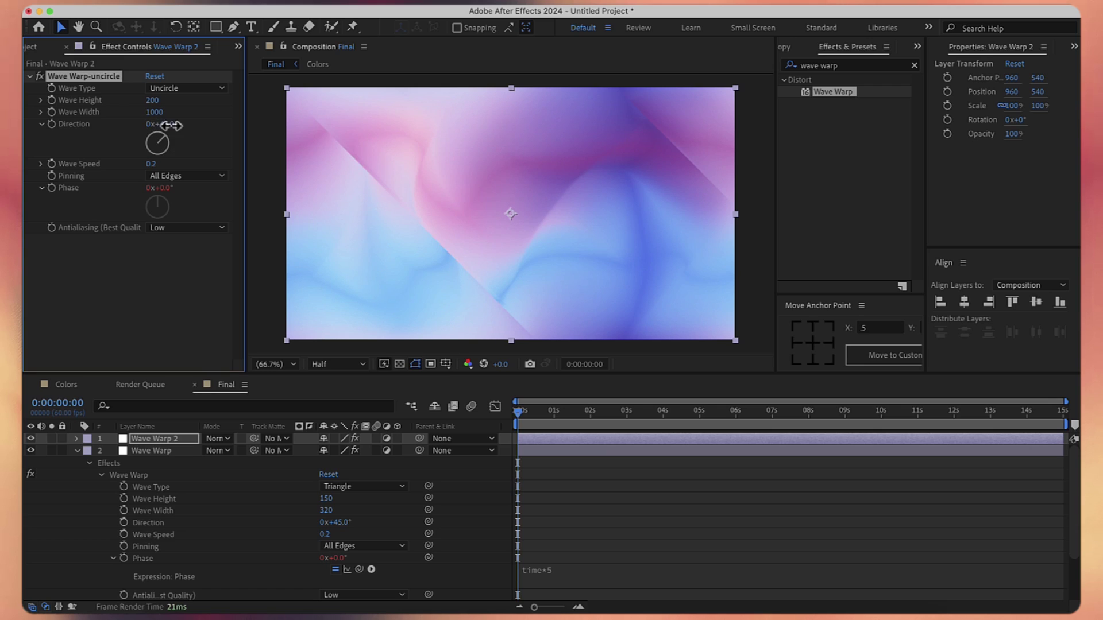
{"action": "left_click", "coordinate": [170, 124]}
{"action": "left_click", "coordinate": [184, 126]}
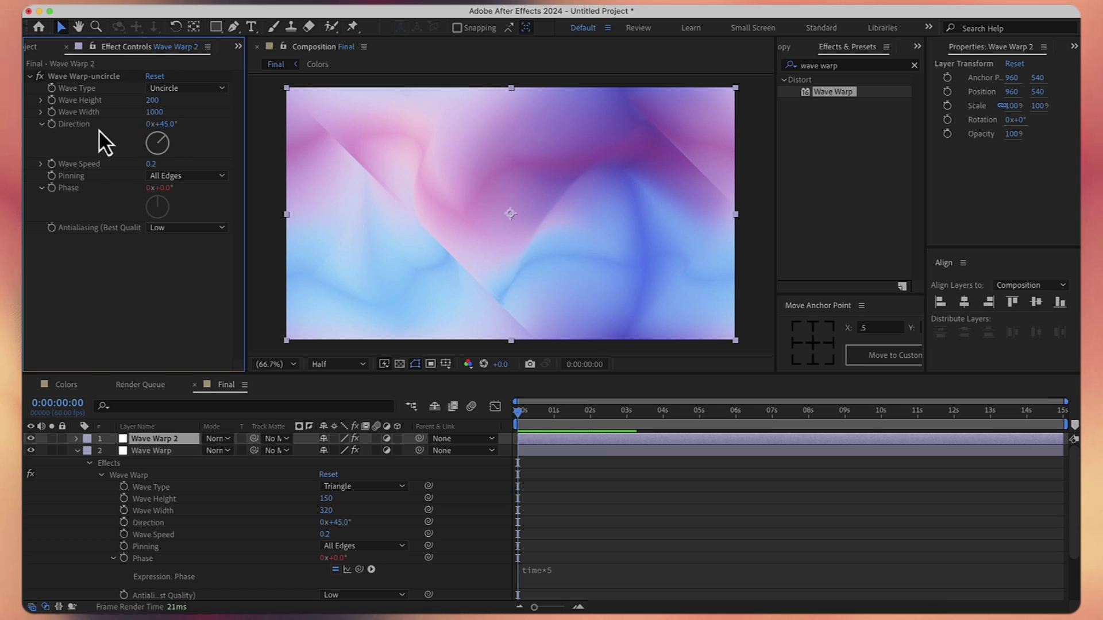
Step: Drive Direction with the expression time*10 and set Wave Speed to 0.1
{"action": "left_click", "coordinate": [52, 125], "text": "alt"}
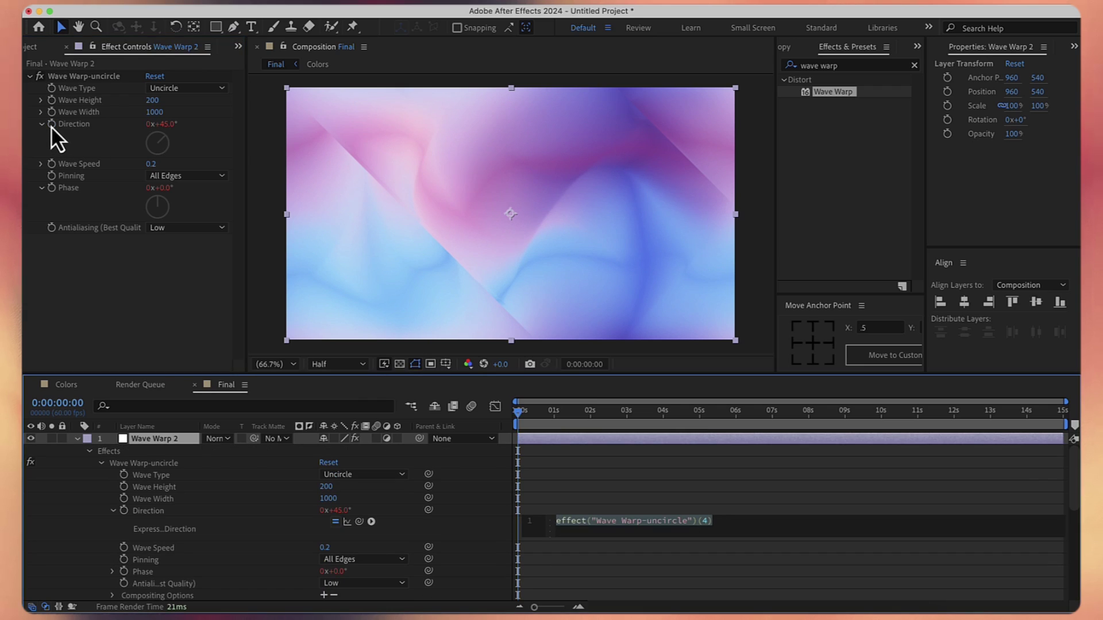
{"action": "type", "text": "time*"}
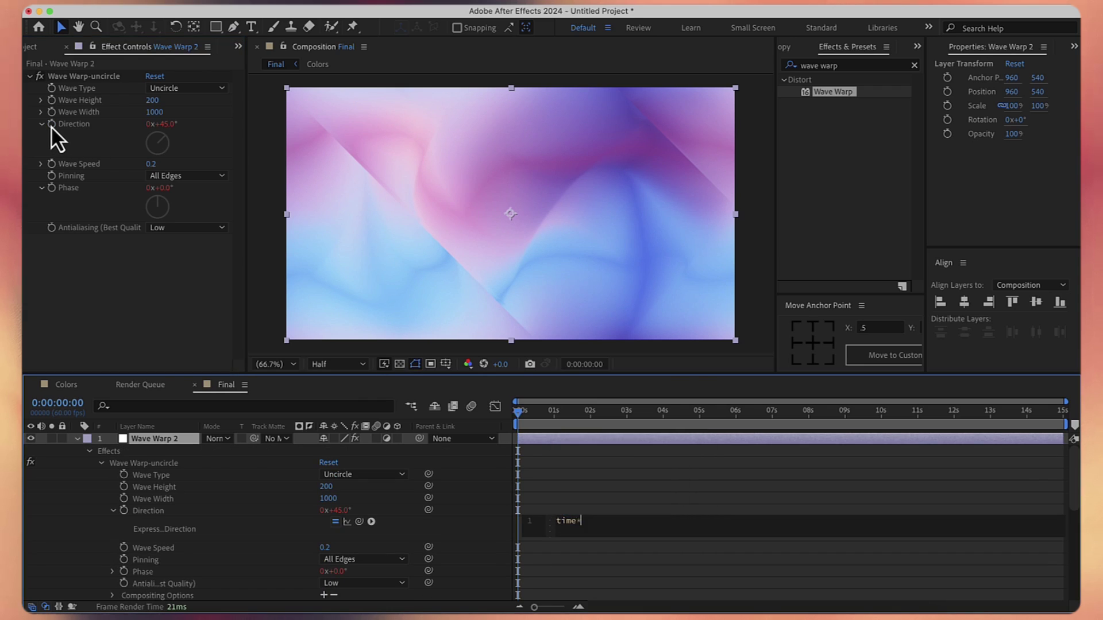
{"action": "type", "text": "10"}
{"action": "left_click", "coordinate": [487, 426]}
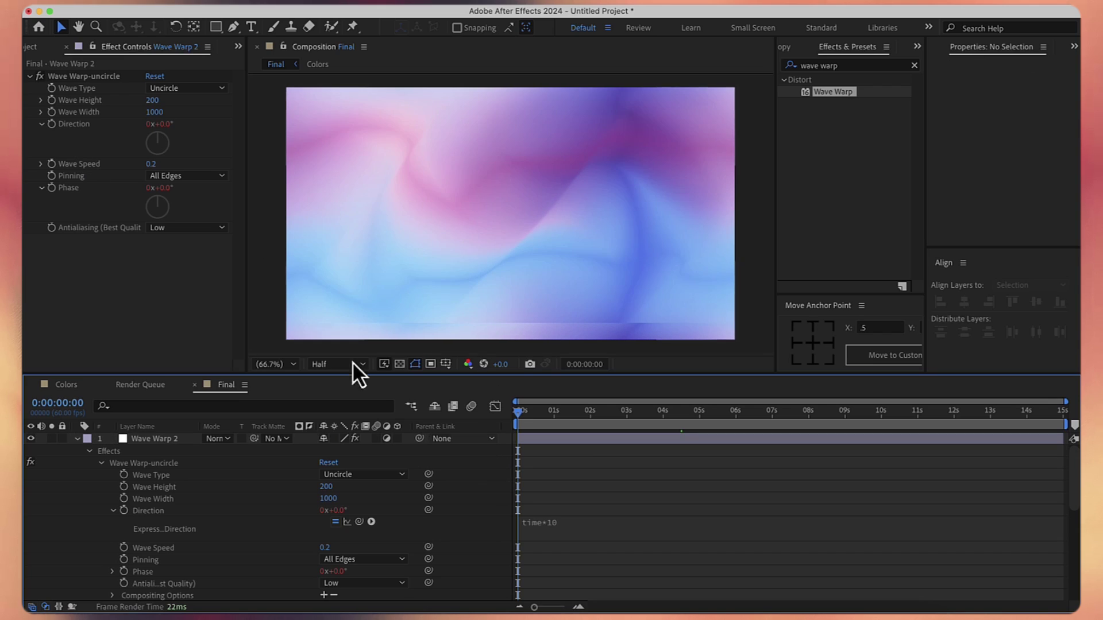
{"action": "left_click", "coordinate": [151, 164]}
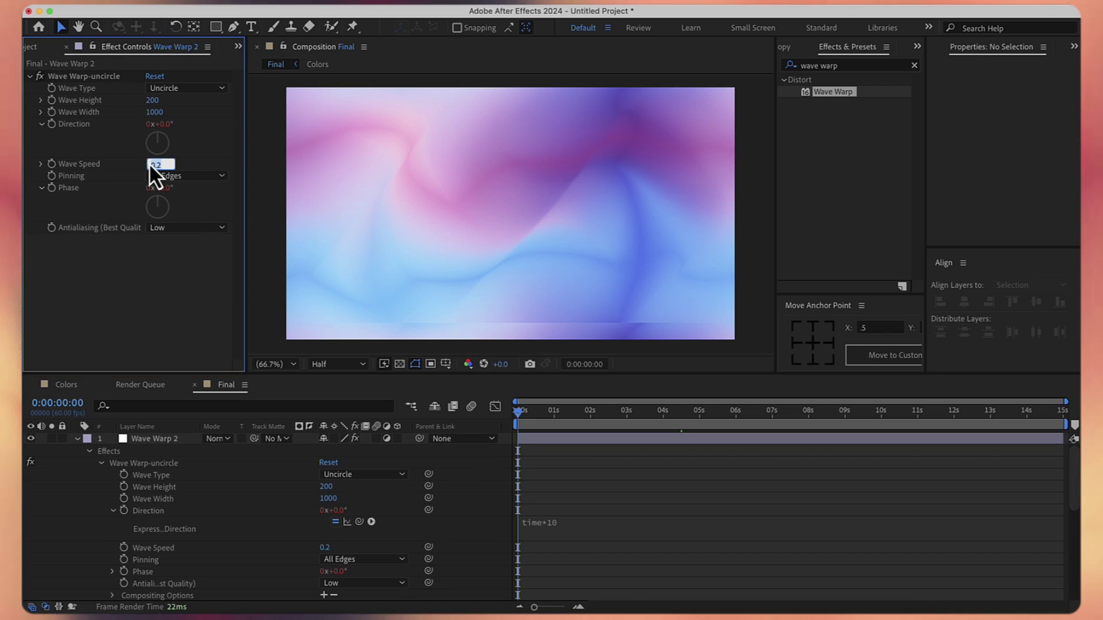
{"action": "type", "text": "0.1"}
{"action": "left_click", "coordinate": [125, 157]}
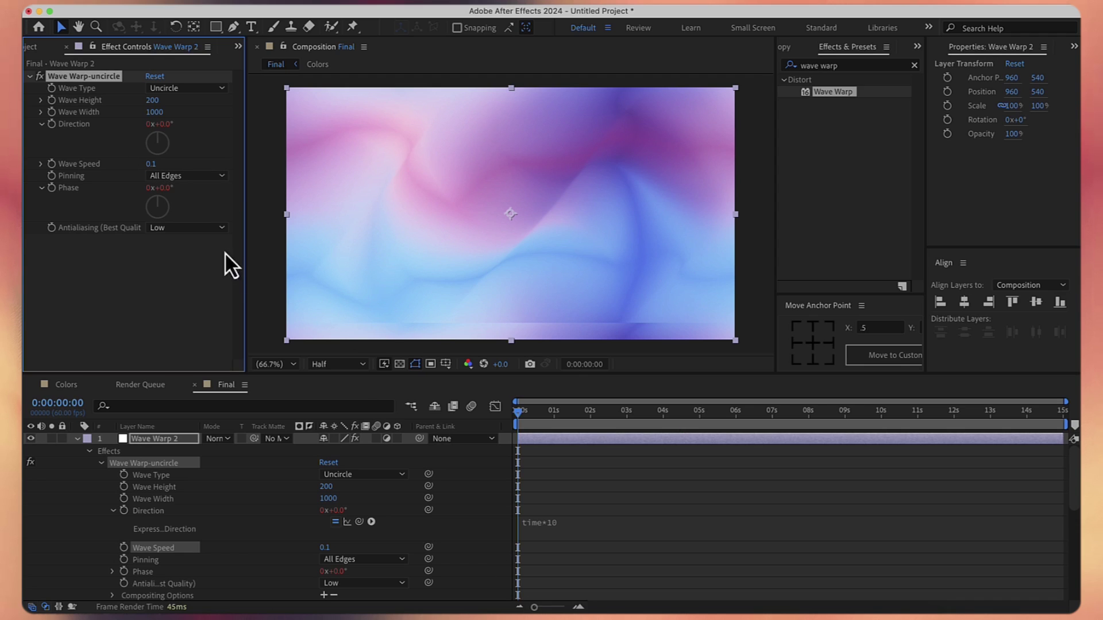
Step: Check the Phase expression time*5 and scrub the timeline to preview the animation
{"action": "scroll", "coordinate": [346, 488], "scroll_direction": "down", "scroll_amount": 4}
{"action": "left_click", "coordinate": [140, 523]}
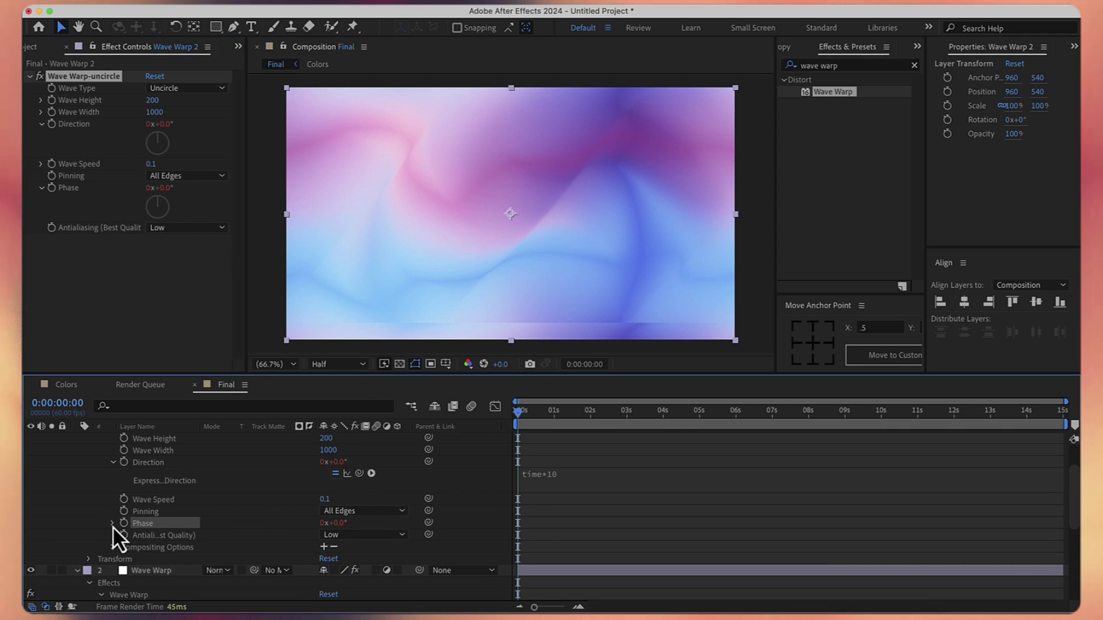
{"action": "left_click", "coordinate": [112, 524]}
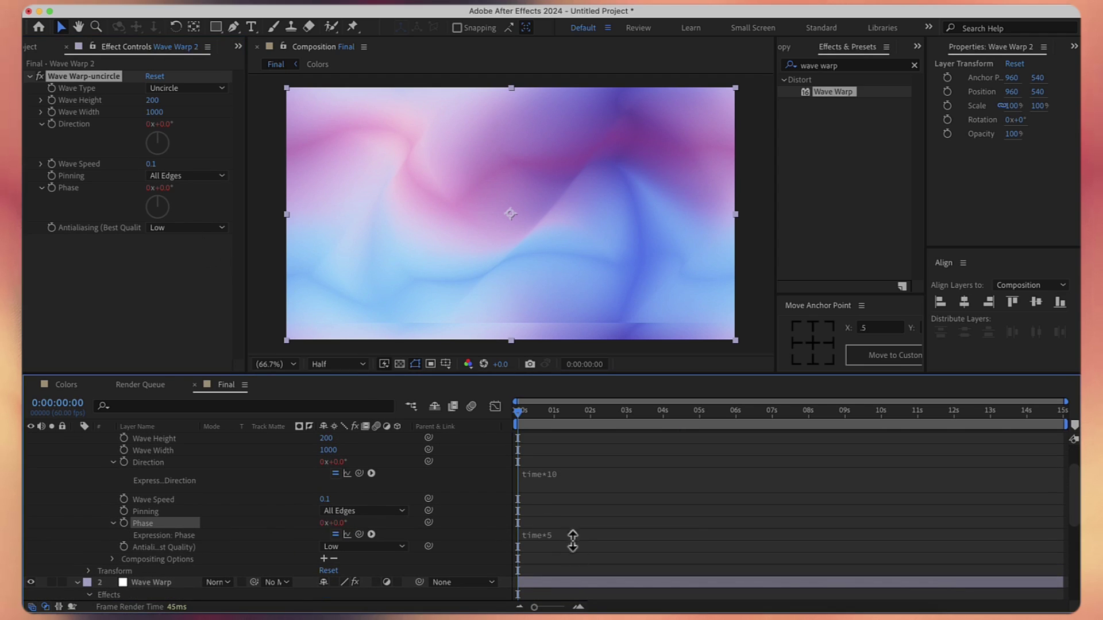
{"action": "left_click", "coordinate": [489, 518]}
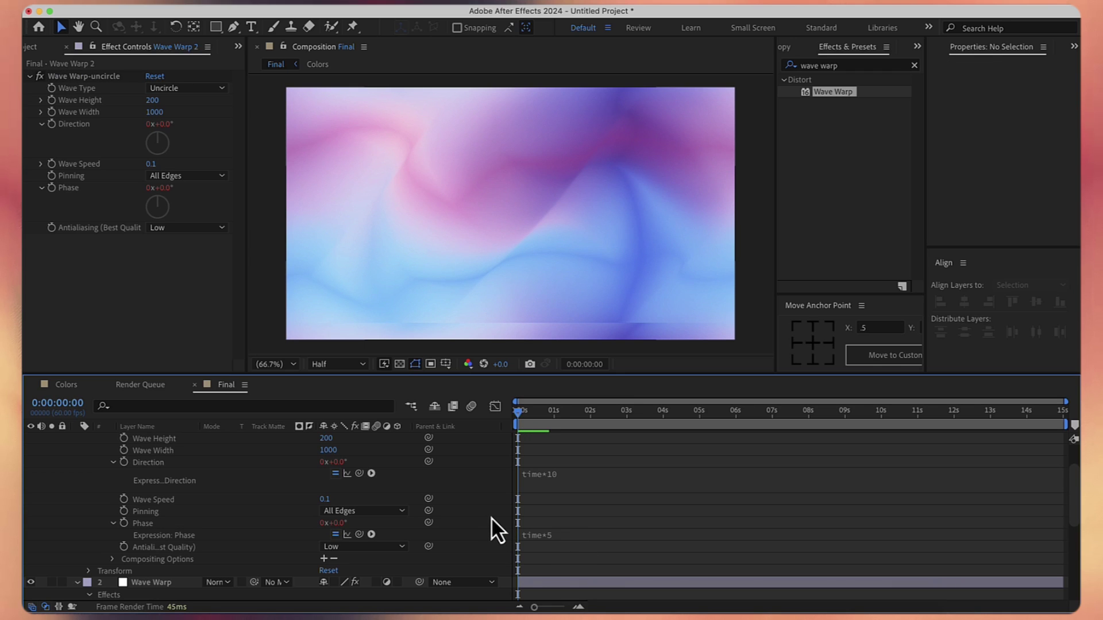
{"action": "scroll", "coordinate": [491, 517], "scroll_direction": "up", "scroll_amount": 2}
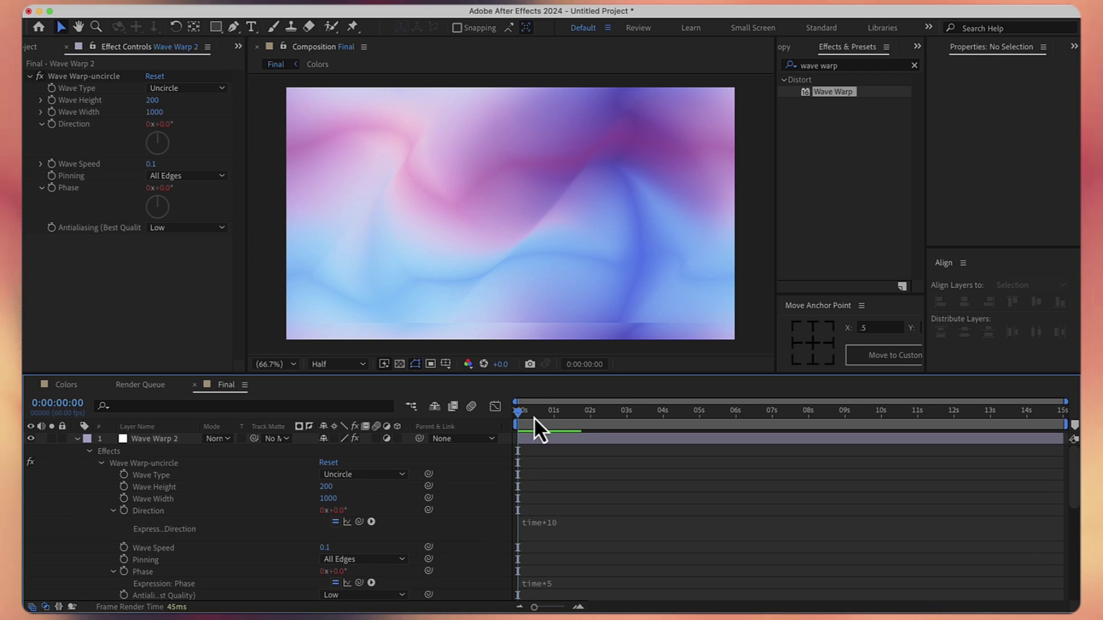
{"action": "left_click_drag", "start_coordinate": [533, 417], "coordinate": [722, 408]}
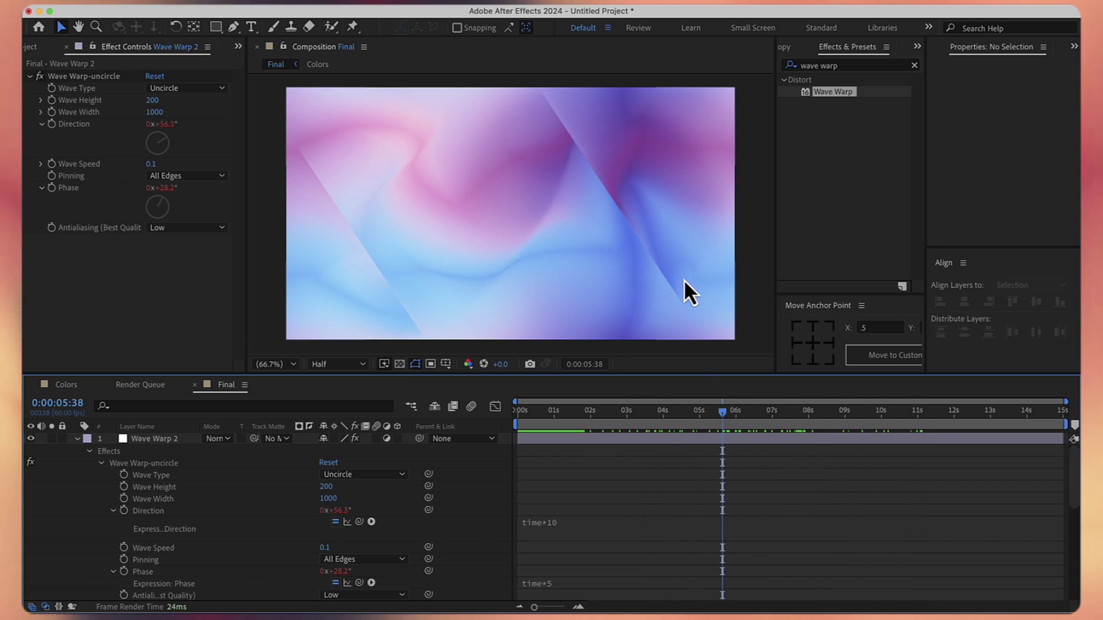
{"action": "left_click_drag", "start_coordinate": [726, 415], "coordinate": [646, 415]}
Step: Add a new adjustment layer named 'Find Edges'
{"action": "right_click", "coordinate": [486, 475]}
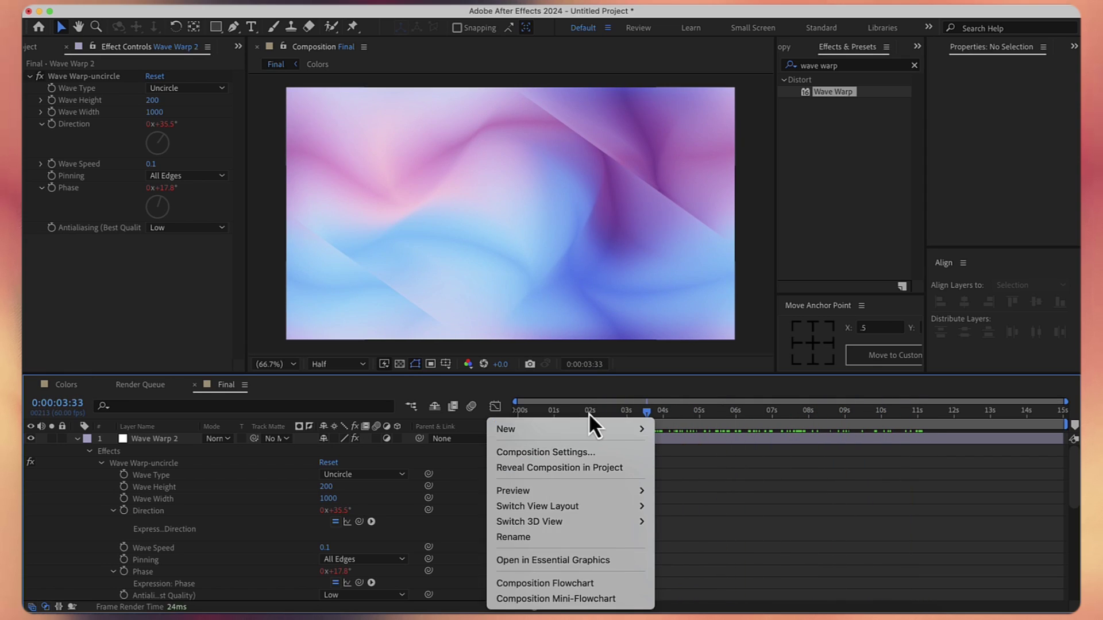
{"action": "mouse_move", "coordinate": [591, 426]}
{"action": "left_click", "coordinate": [740, 543]}
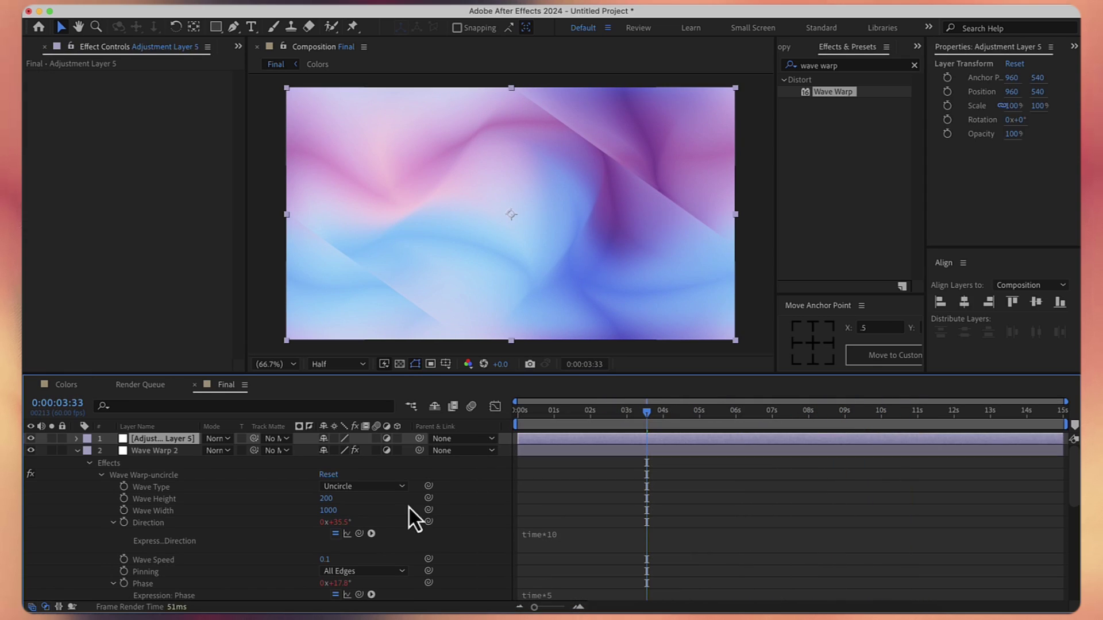
{"action": "key", "text": "Return"}
{"action": "type", "text": "Fin"}
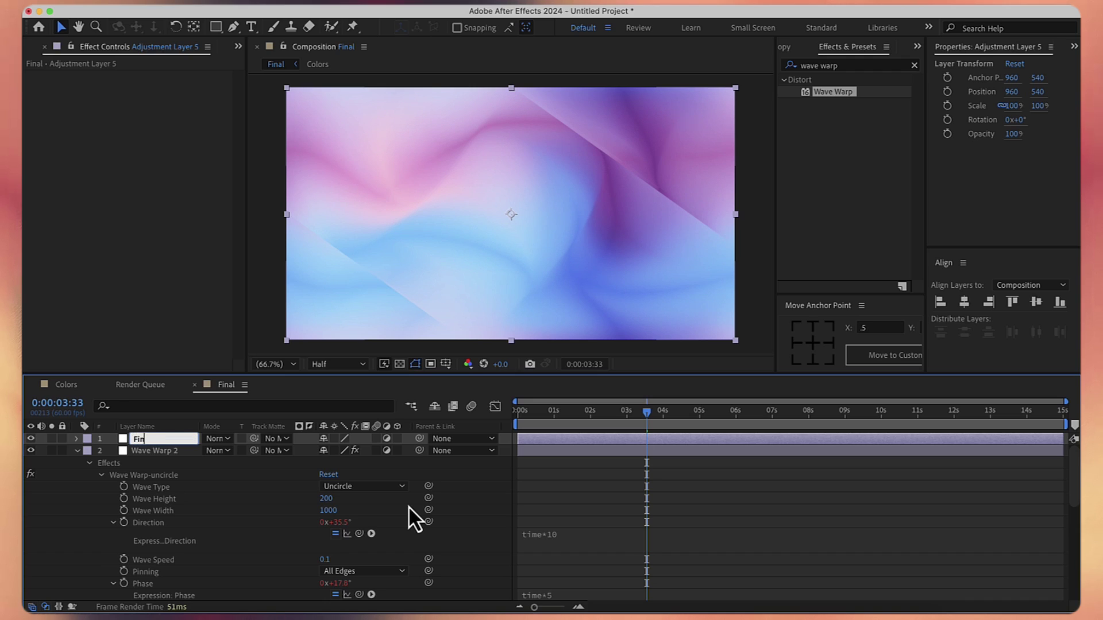
{"action": "type", "text": "d Edges"}
{"action": "key", "text": "Return"}
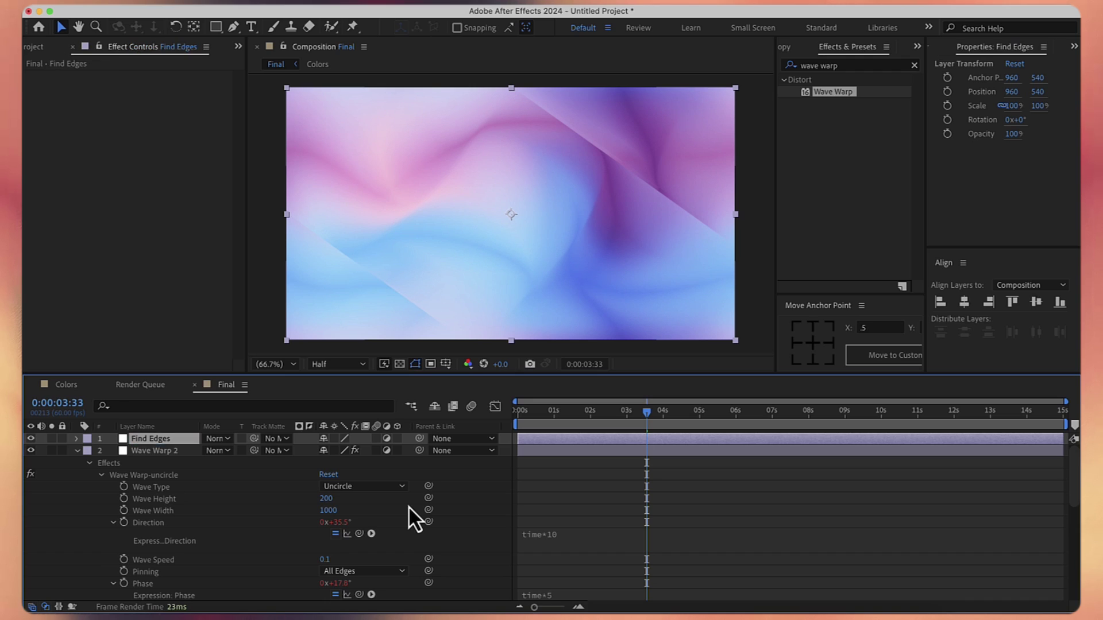
Step: Apply the Find Edges effect, set the layer to Multiply and preview the edge lines
{"action": "left_click", "coordinate": [875, 64]}
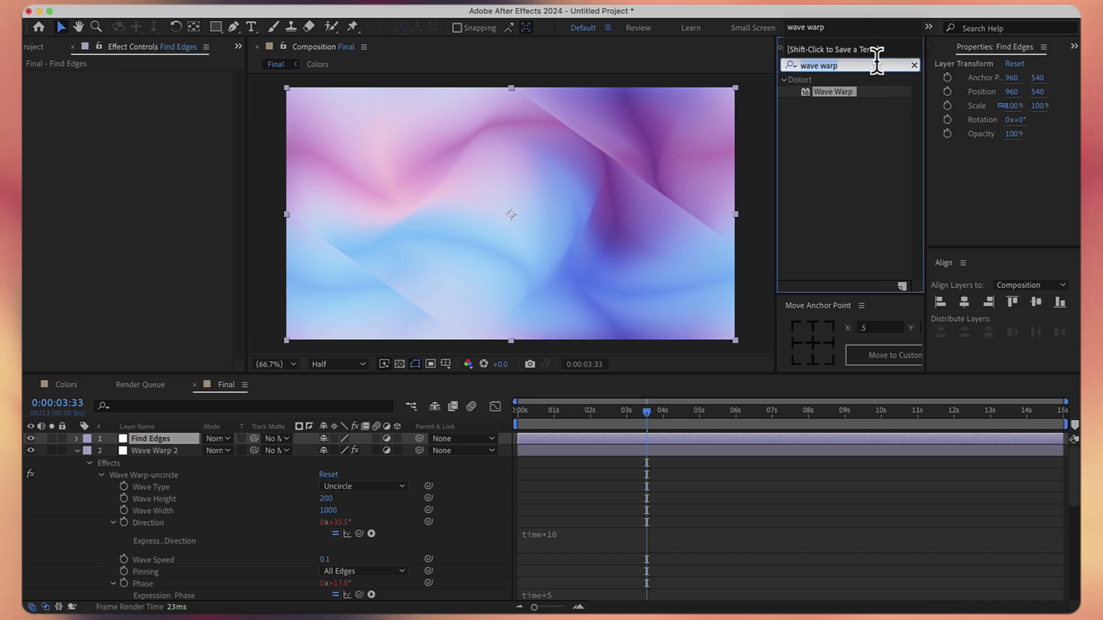
{"action": "type", "text": "find e"}
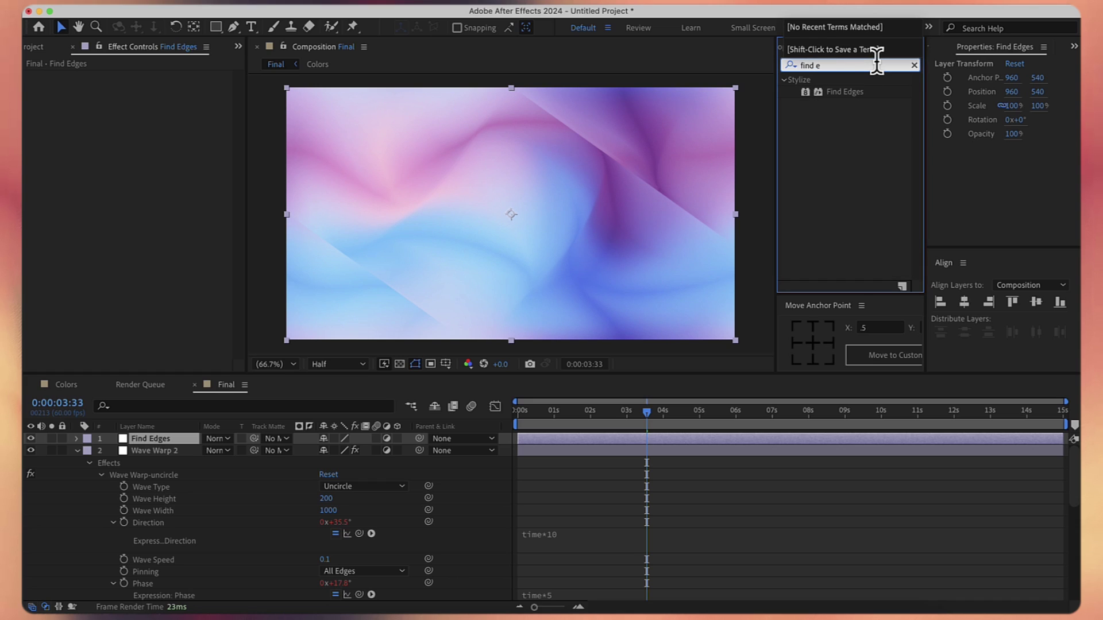
{"action": "double_click", "coordinate": [856, 94]}
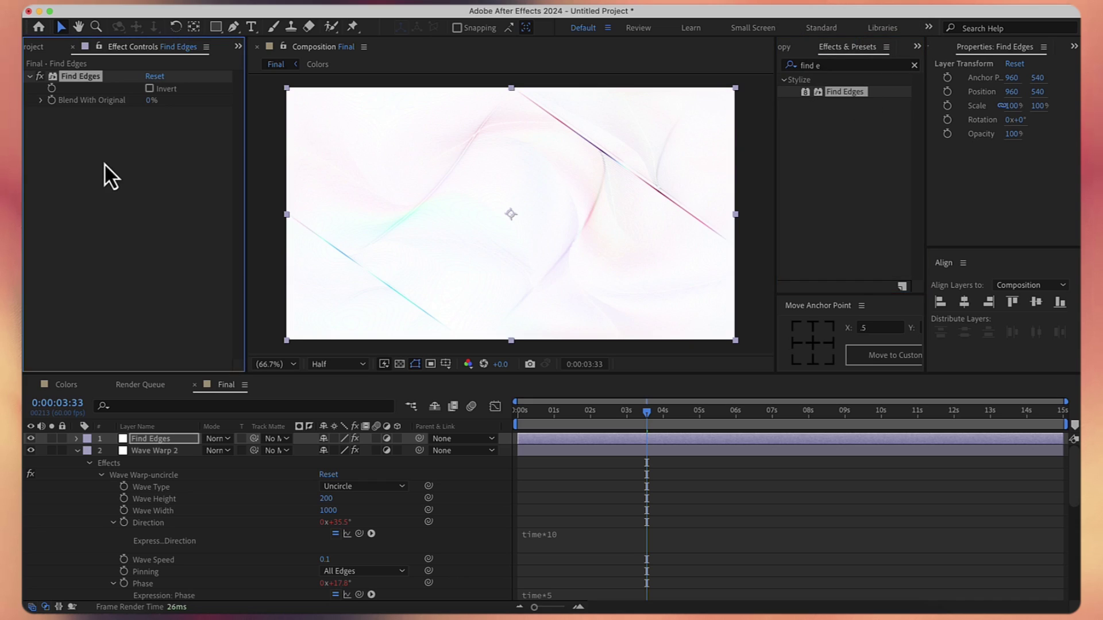
{"action": "left_click", "coordinate": [222, 438]}
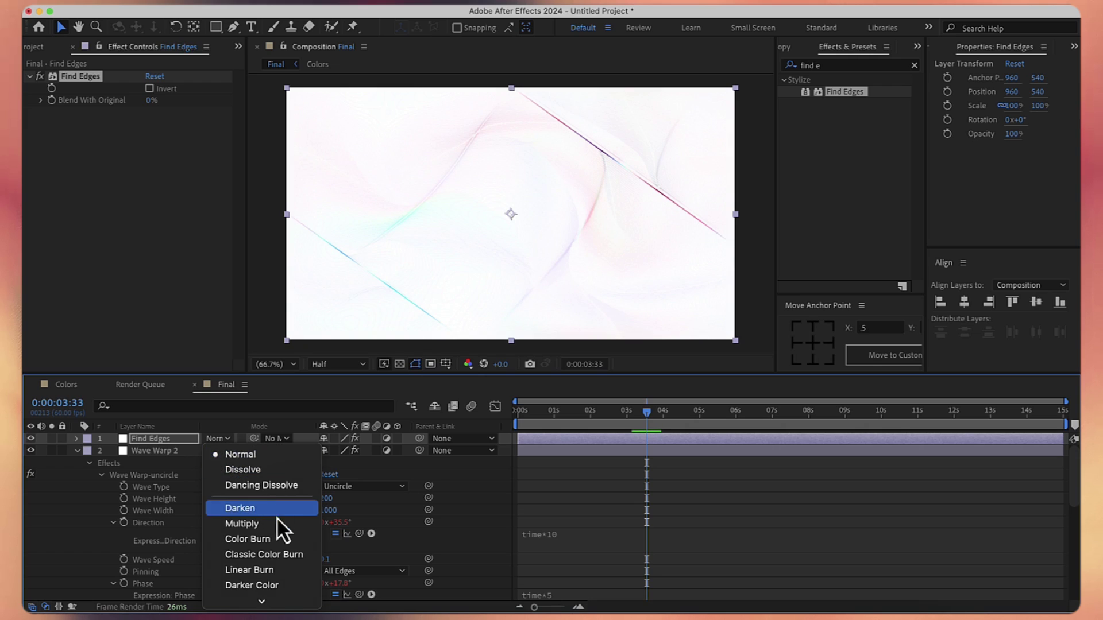
{"action": "left_click", "coordinate": [277, 520]}
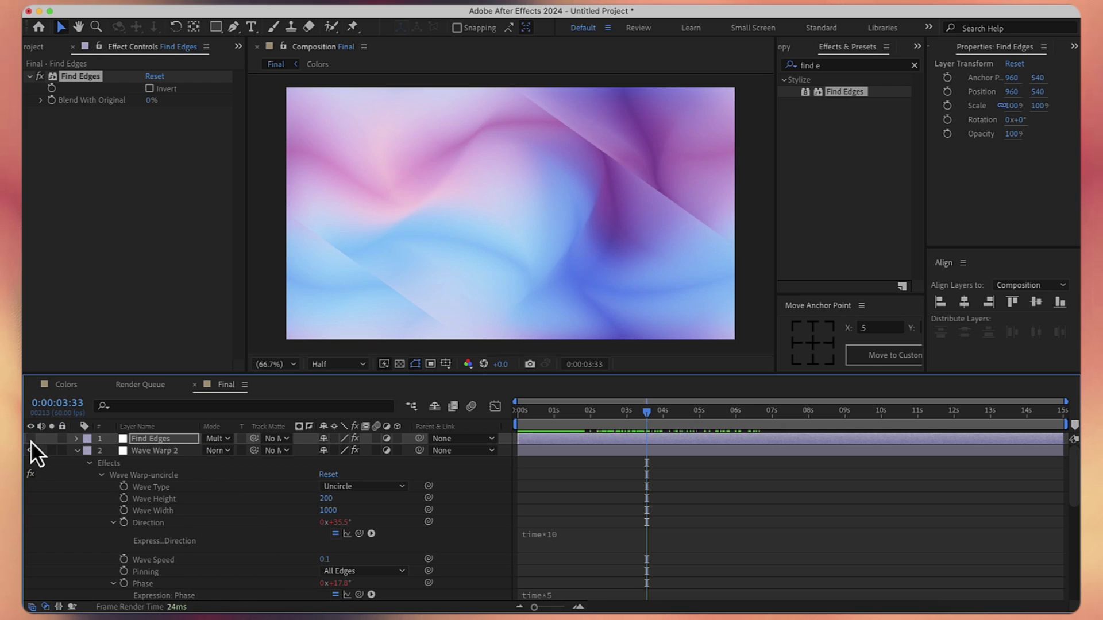
{"action": "left_click_drag", "start_coordinate": [639, 411], "coordinate": [568, 426]}
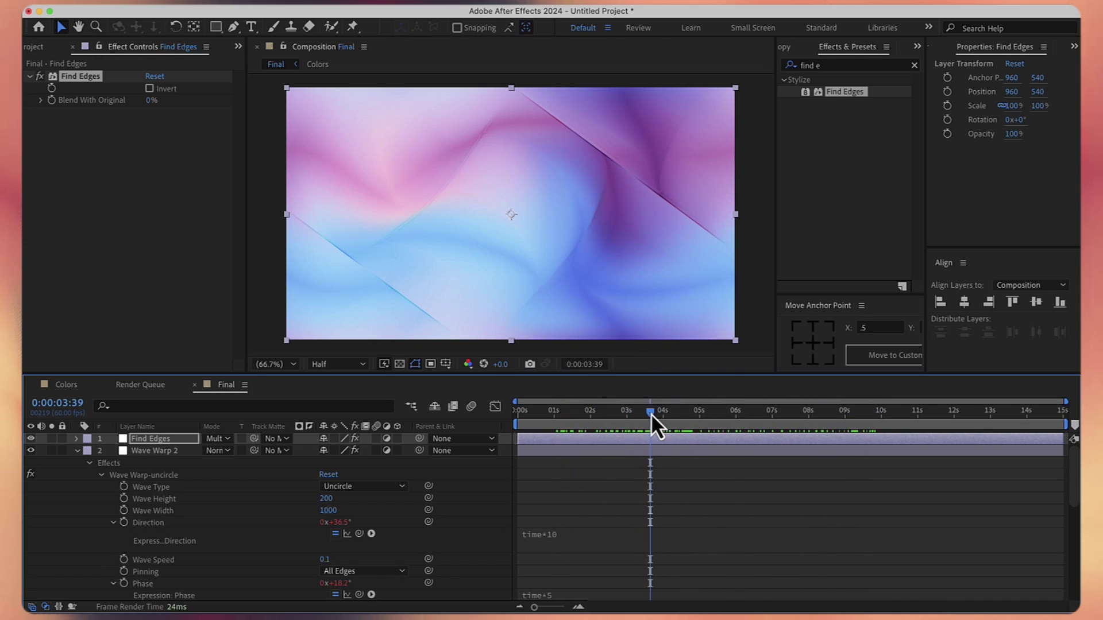
{"action": "left_click_drag", "start_coordinate": [650, 412], "coordinate": [608, 412]}
Step: Add a new adjustment layer named 'Turbulent Displace'
{"action": "right_click", "coordinate": [474, 481]}
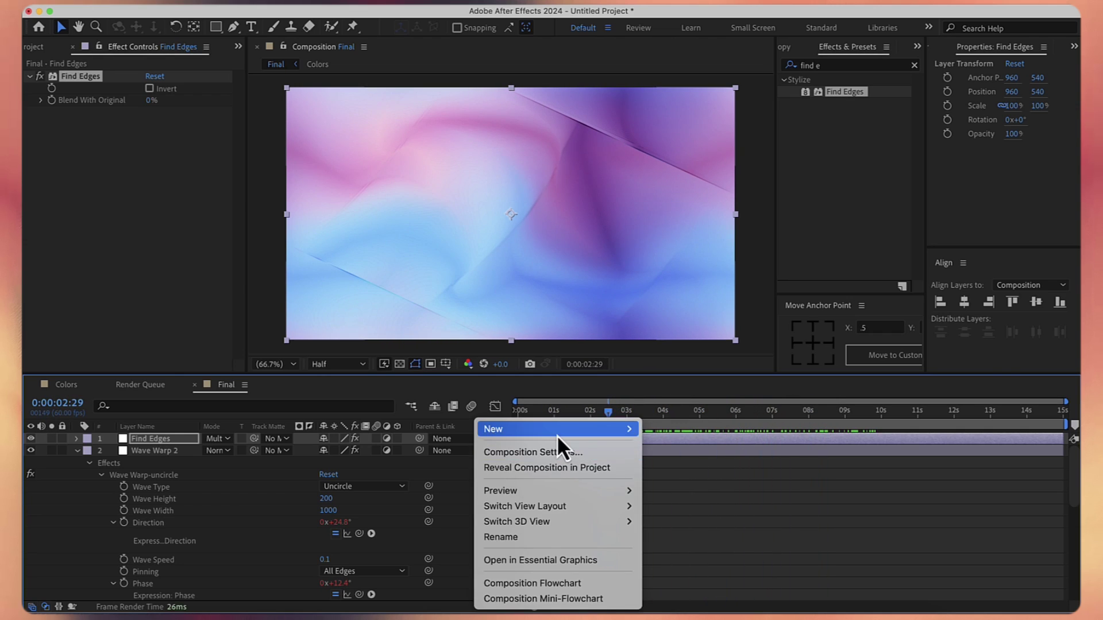
{"action": "mouse_move", "coordinate": [557, 432]}
{"action": "left_click", "coordinate": [720, 545]}
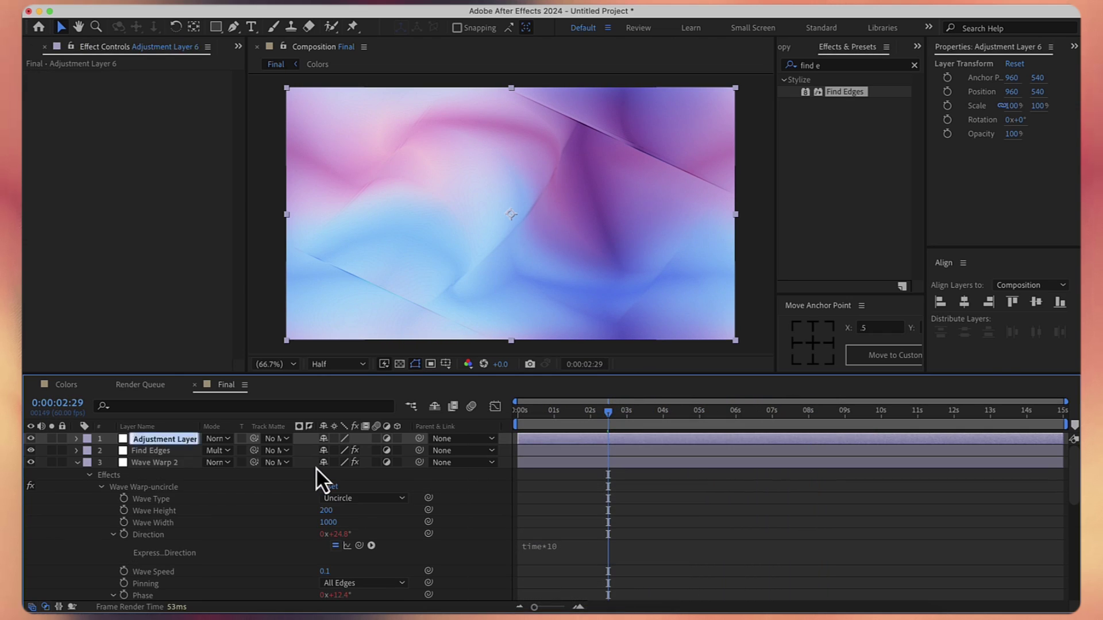
{"action": "type", "text": "Tur"}
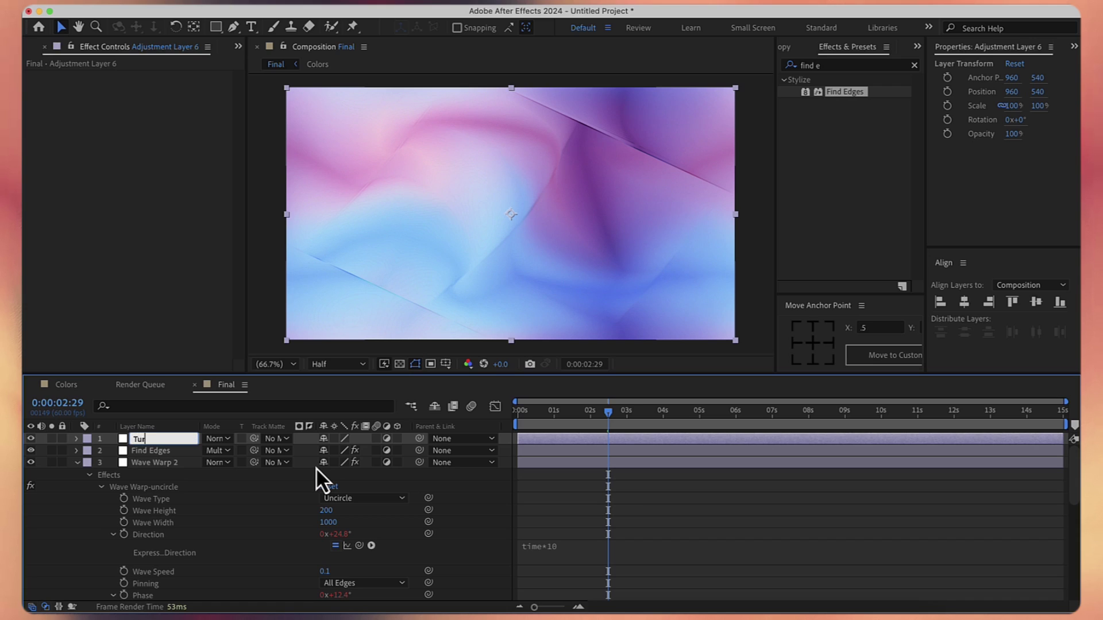
{"action": "type", "text": "bulent Displace"}
{"action": "key", "text": "Return"}
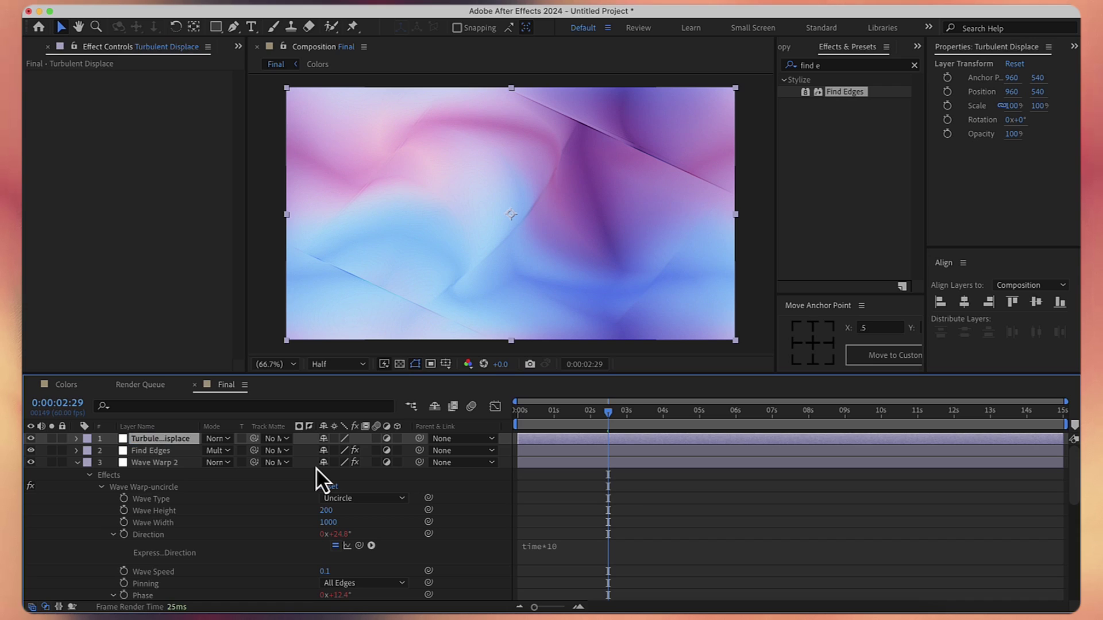
Step: Apply Turbulent Displace with Twist displacement, Amount 37 and Size 370
{"action": "left_click", "coordinate": [875, 65]}
{"action": "type", "text": "turbu"}
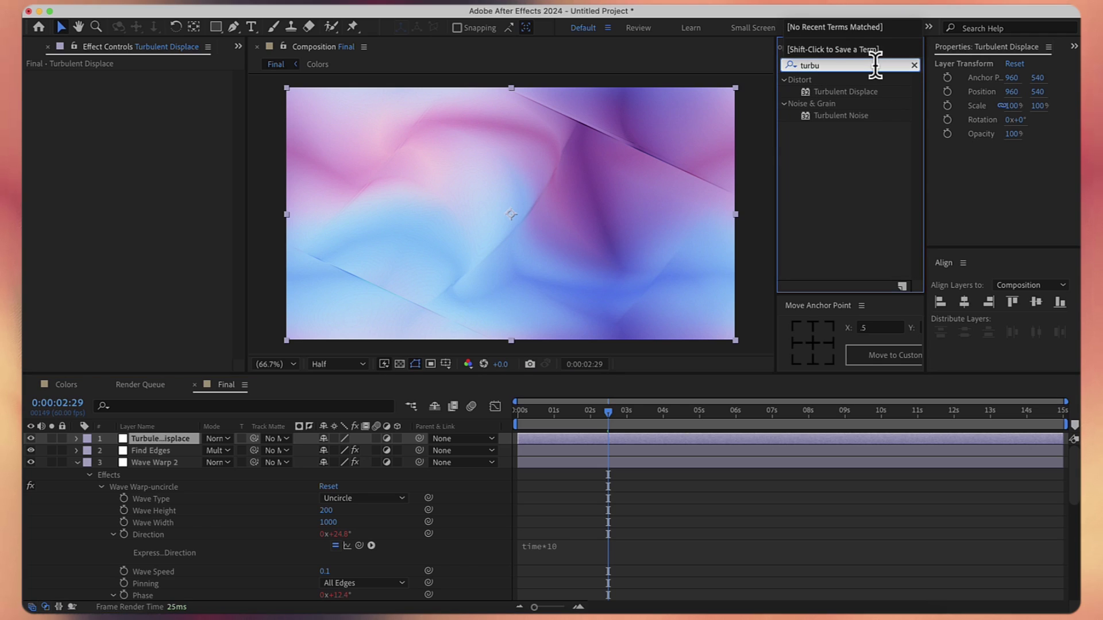
{"action": "double_click", "coordinate": [871, 95]}
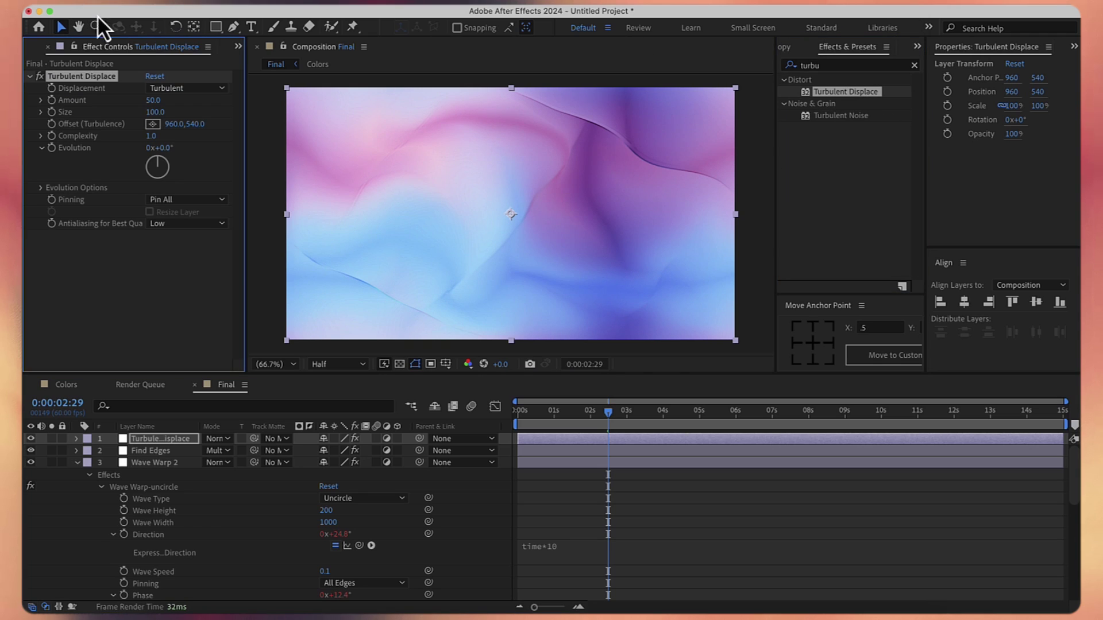
{"action": "left_click", "coordinate": [187, 87]}
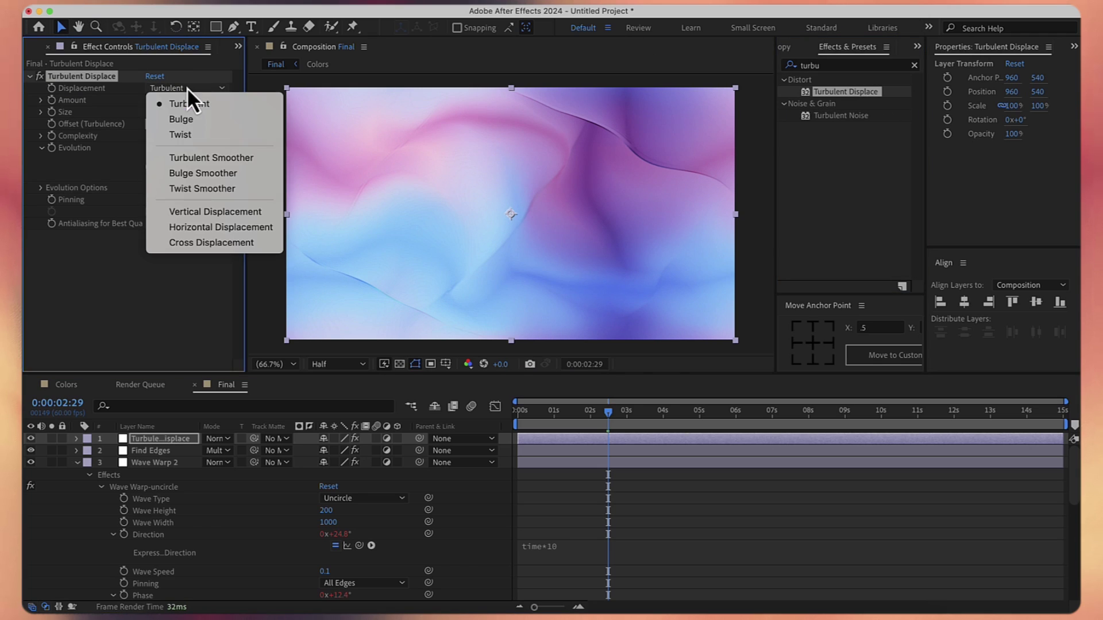
{"action": "left_click", "coordinate": [200, 135]}
{"action": "left_click", "coordinate": [154, 101]}
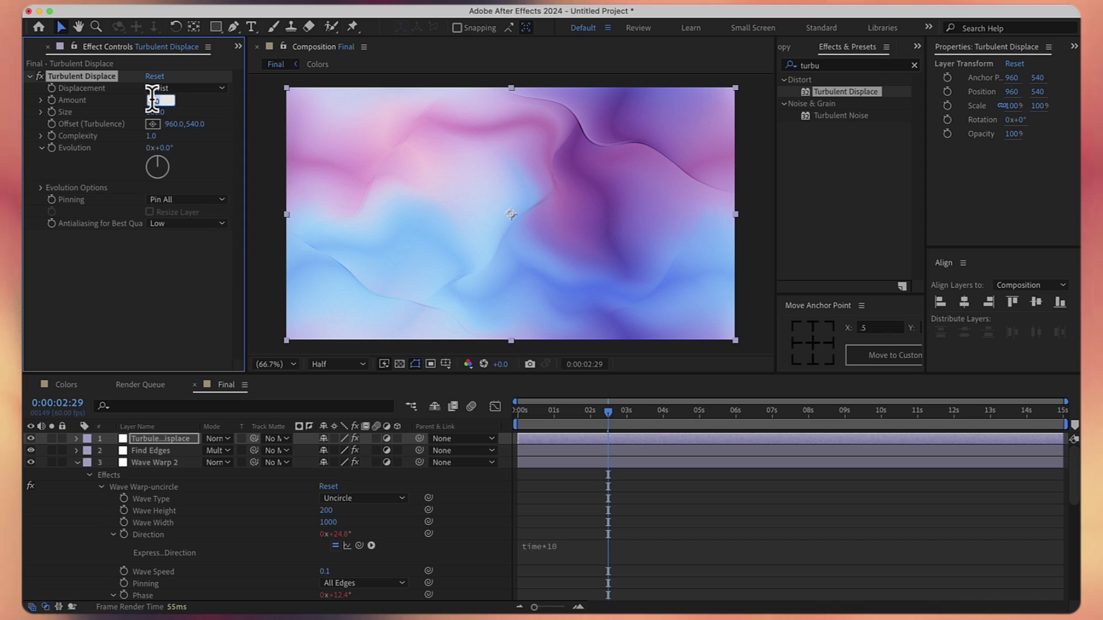
{"action": "left_click", "coordinate": [155, 111]}
{"action": "key", "text": "BackSpace"}
{"action": "type", "text": "370"}
{"action": "key", "text": "Return"}
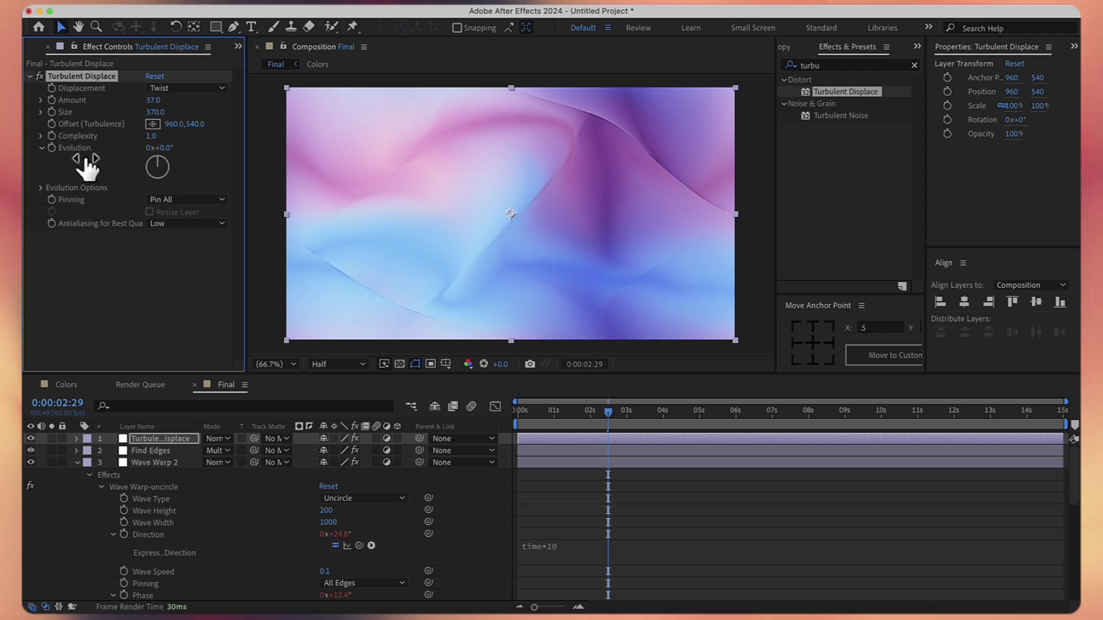
Step: Animate Evolution with the expression time*50 and preview the twist
{"action": "left_click", "coordinate": [52, 147], "text": "alt"}
{"action": "type", "text": "time*50"}
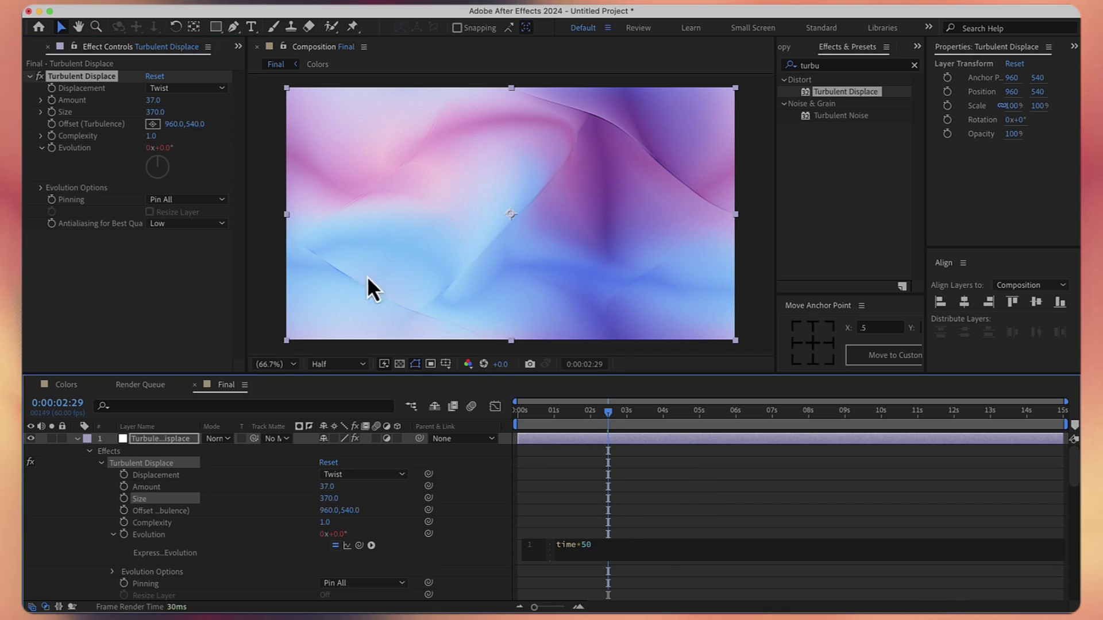
{"action": "left_click", "coordinate": [460, 484]}
{"action": "left_click_drag", "start_coordinate": [526, 422], "coordinate": [595, 411]}
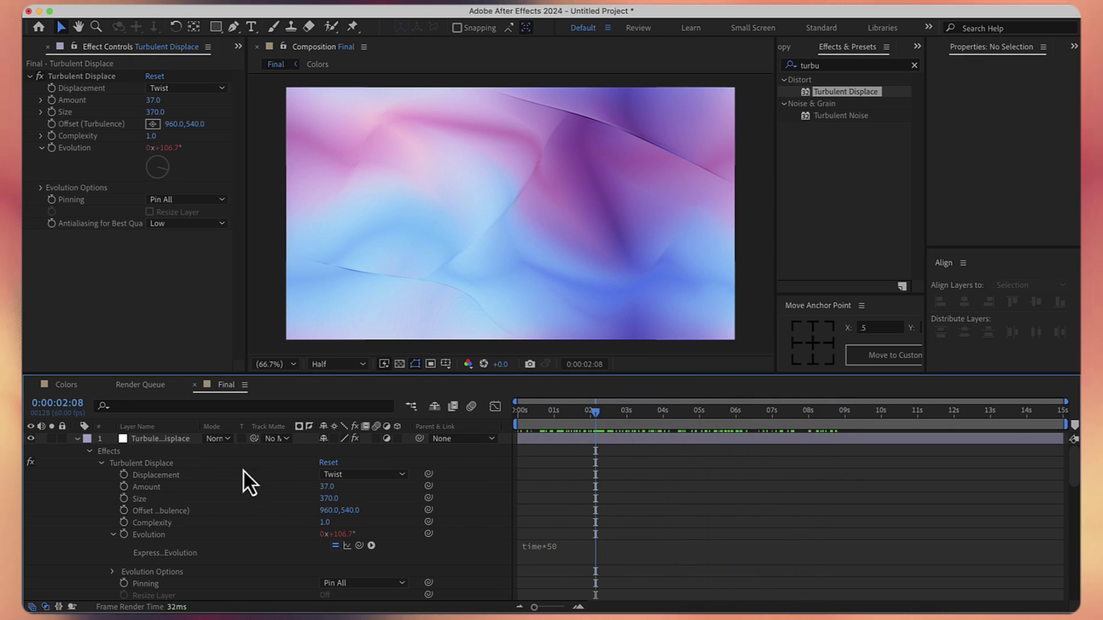
Step: Duplicate the Turbulent Displace layer and preview the doubled twist
{"action": "left_click", "coordinate": [155, 443]}
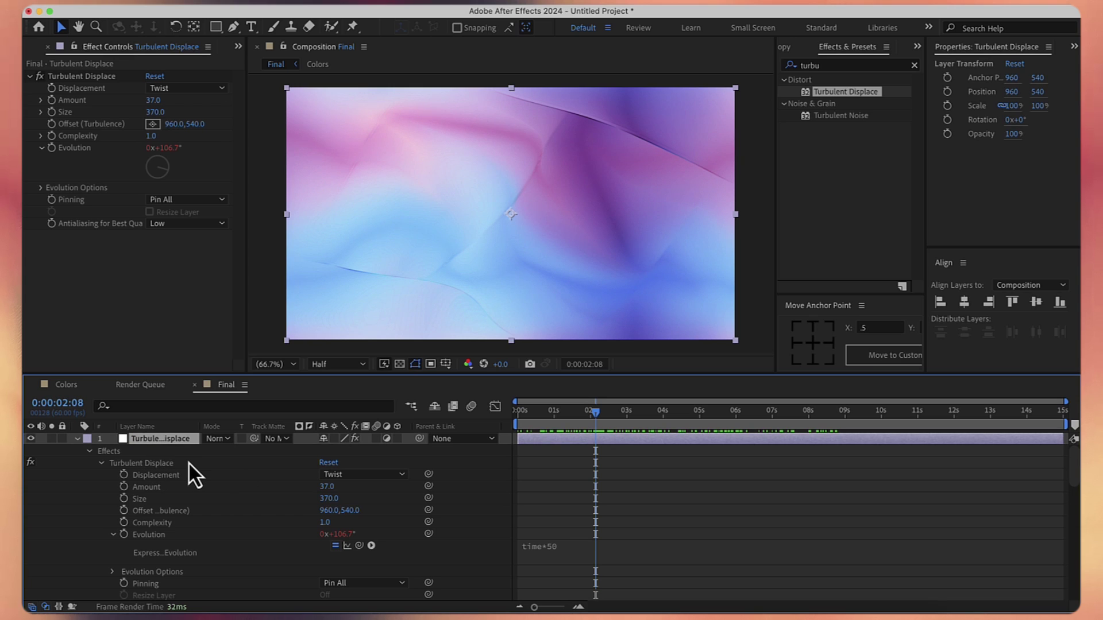
{"action": "key", "text": "super+d"}
{"action": "mouse_move", "coordinate": [566, 418]}
{"action": "left_mouse_down"}
{"action": "mouse_move", "coordinate": [780, 423]}
{"action": "mouse_move", "coordinate": [782, 414]}
{"action": "mouse_move", "coordinate": [585, 417]}
{"action": "left_mouse_up"}
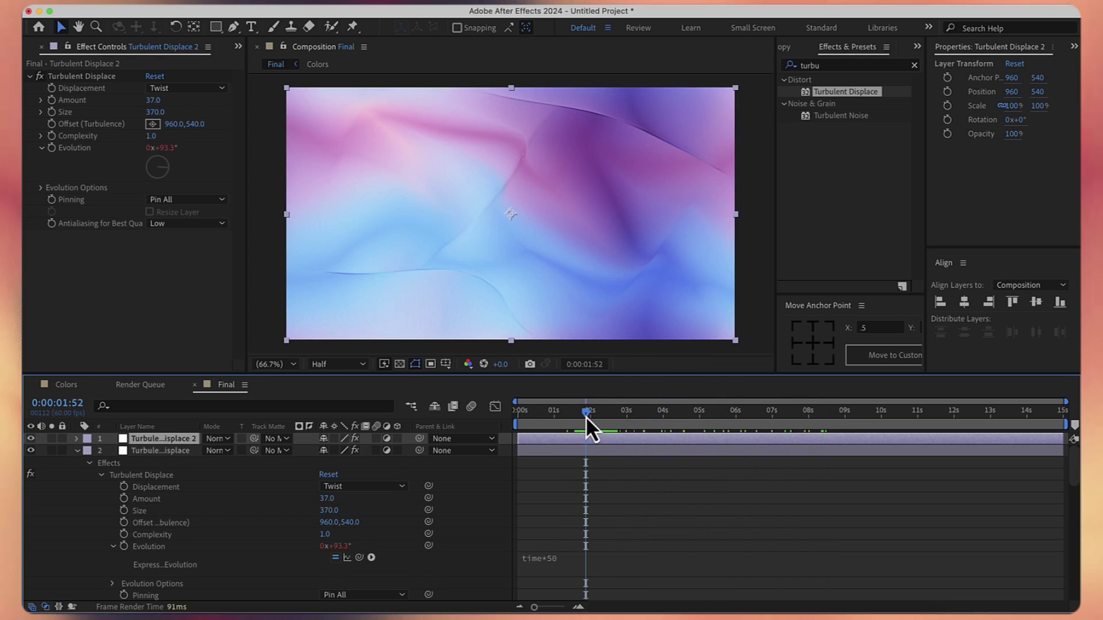
Step: Add a new adjustment layer named 'Color Adj'
{"action": "right_click", "coordinate": [464, 484]}
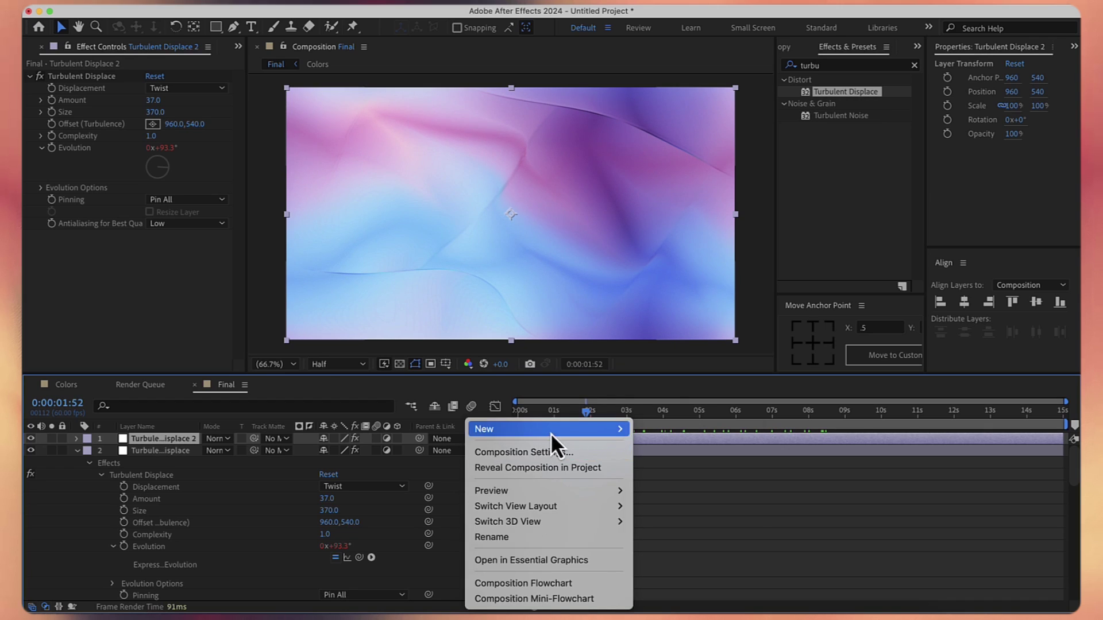
{"action": "mouse_move", "coordinate": [550, 431]}
{"action": "left_click", "coordinate": [684, 545]}
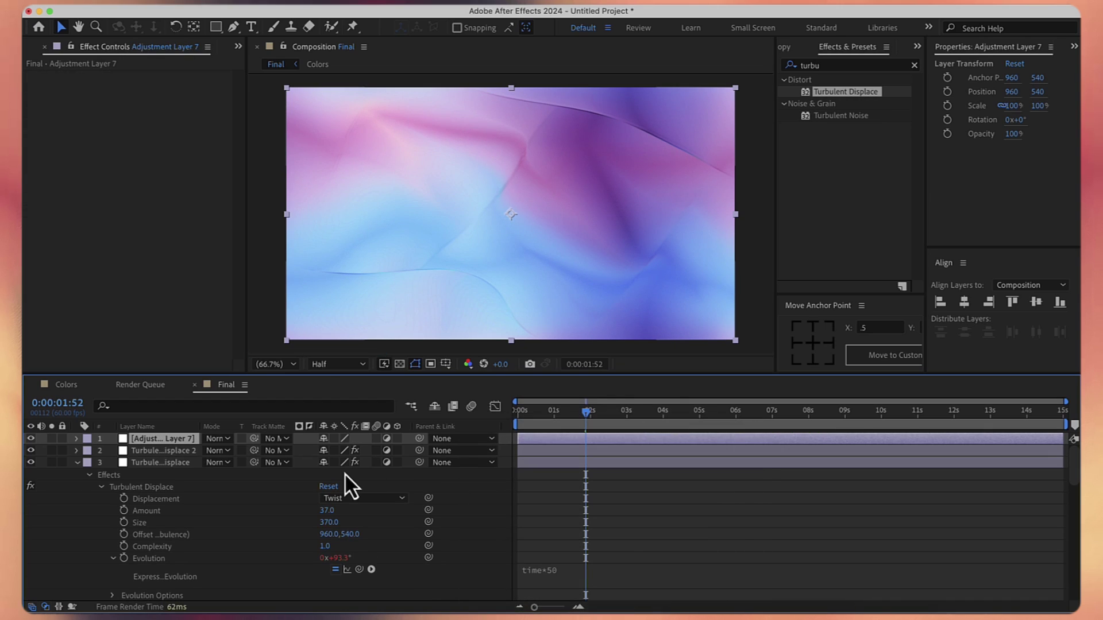
{"action": "key", "text": "Return"}
{"action": "type", "text": "Color Adj"}
{"action": "key", "text": "Return"}
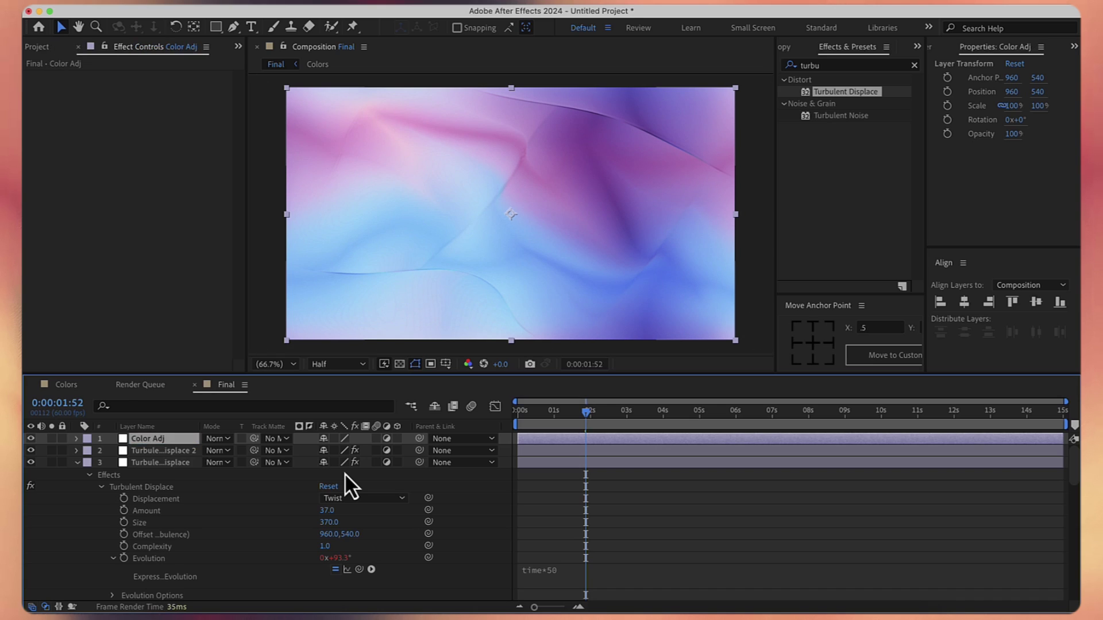
Step: Apply Vibrance to Color Adj with Vibrance 100
{"action": "left_click", "coordinate": [843, 65]}
{"action": "double_click", "coordinate": [842, 64]}
{"action": "type", "text": "vi"}
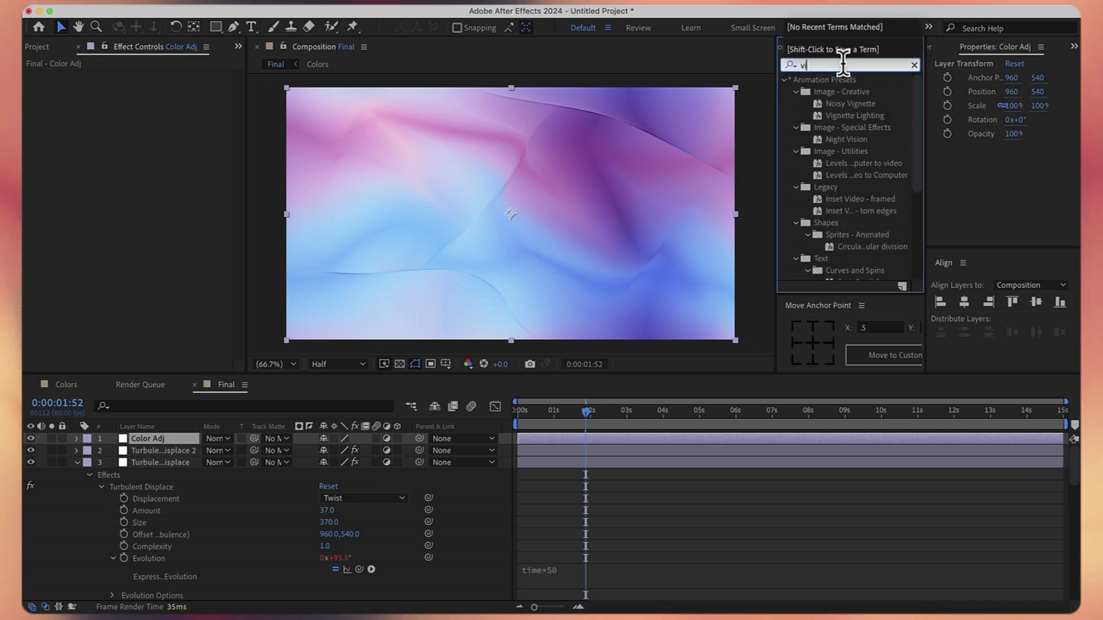
{"action": "type", "text": "bra"}
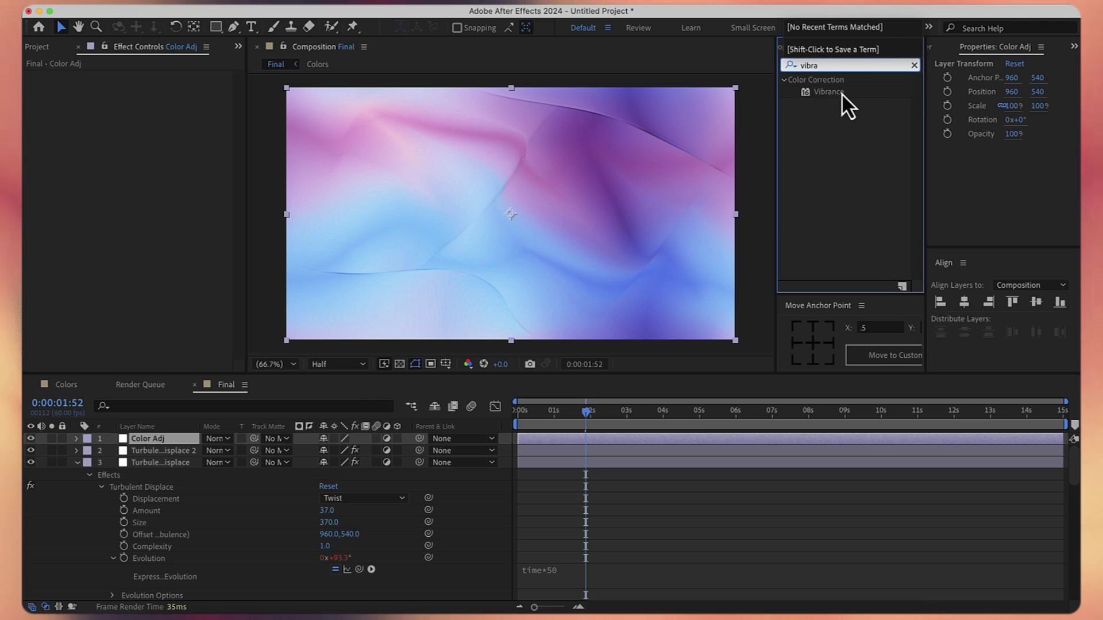
{"action": "double_click", "coordinate": [841, 93]}
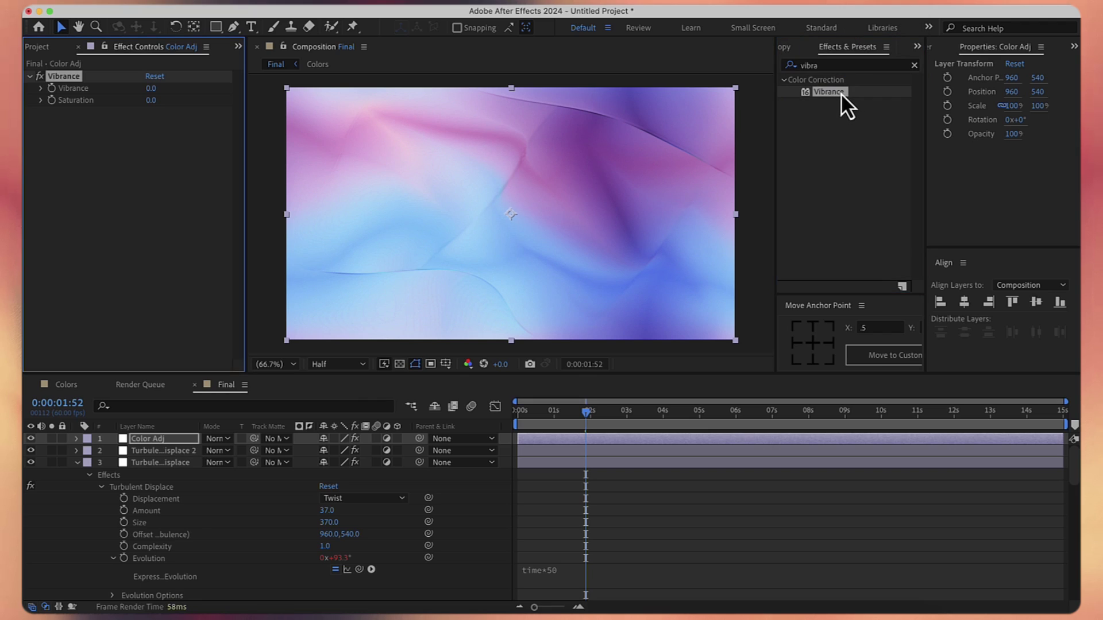
{"action": "left_click", "coordinate": [151, 90]}
{"action": "type", "text": "100"}
{"action": "key", "text": "Return"}
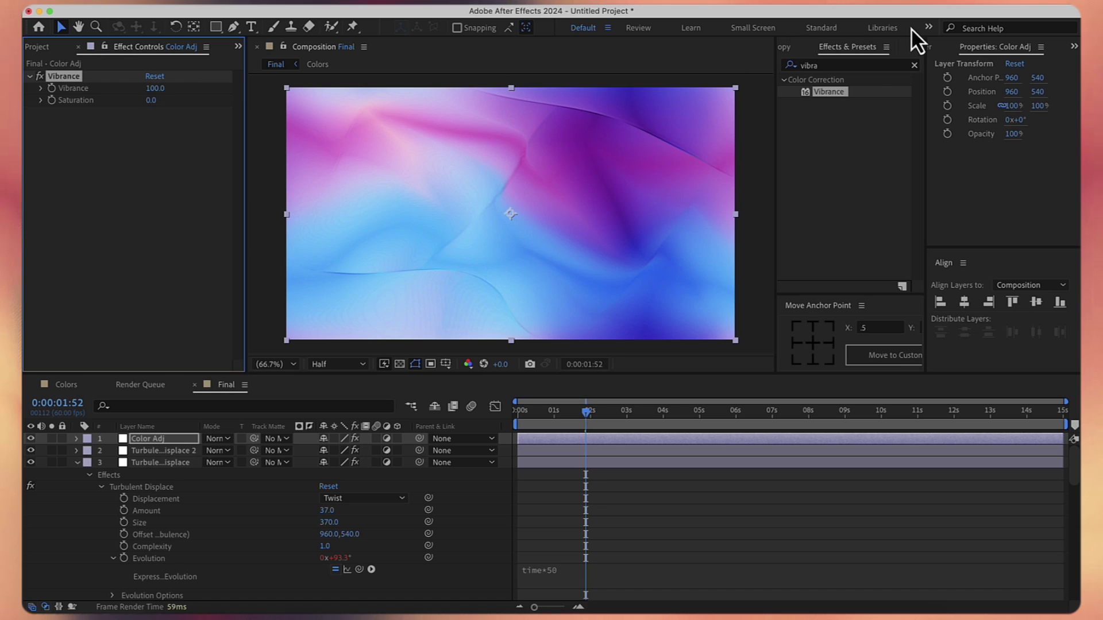
Step: Apply Brightness & Contrast with Brightness -40 and Contrast 100
{"action": "left_click", "coordinate": [852, 65]}
{"action": "type", "text": "contrast"}
{"action": "double_click", "coordinate": [860, 151]}
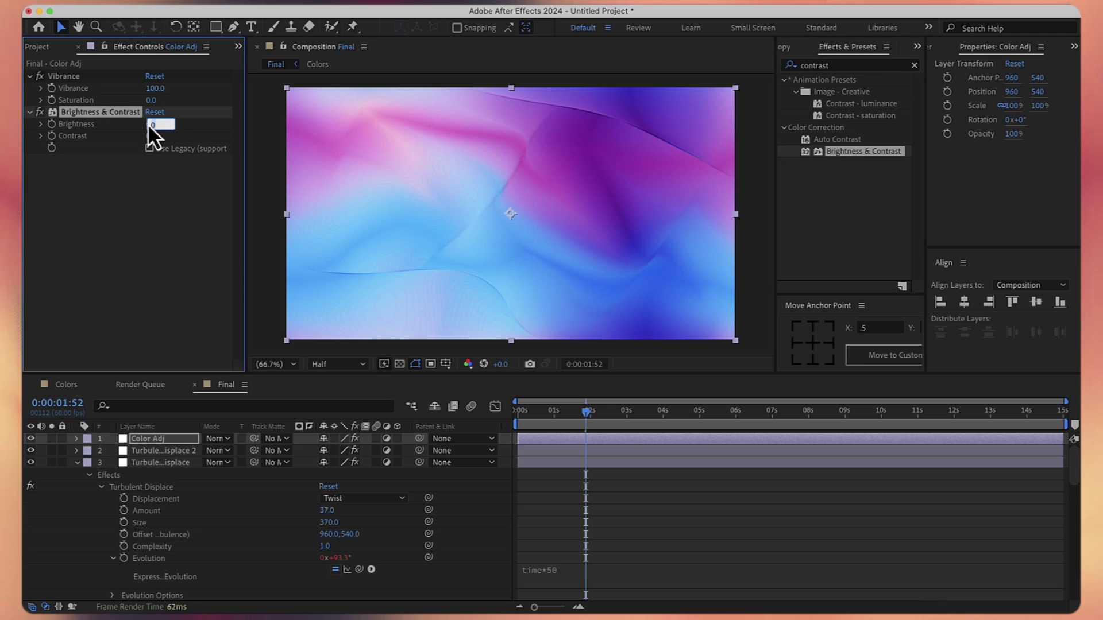
{"action": "left_click", "coordinate": [148, 178]}
{"action": "left_click_drag", "start_coordinate": [148, 124], "coordinate": [133, 124]}
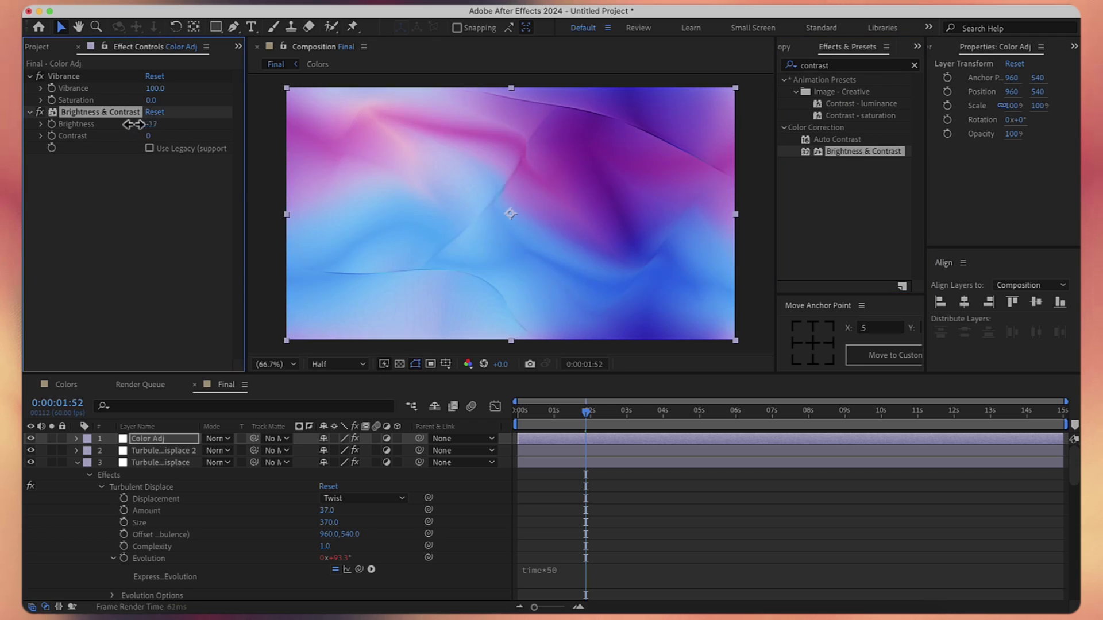
{"action": "left_click", "coordinate": [150, 125]}
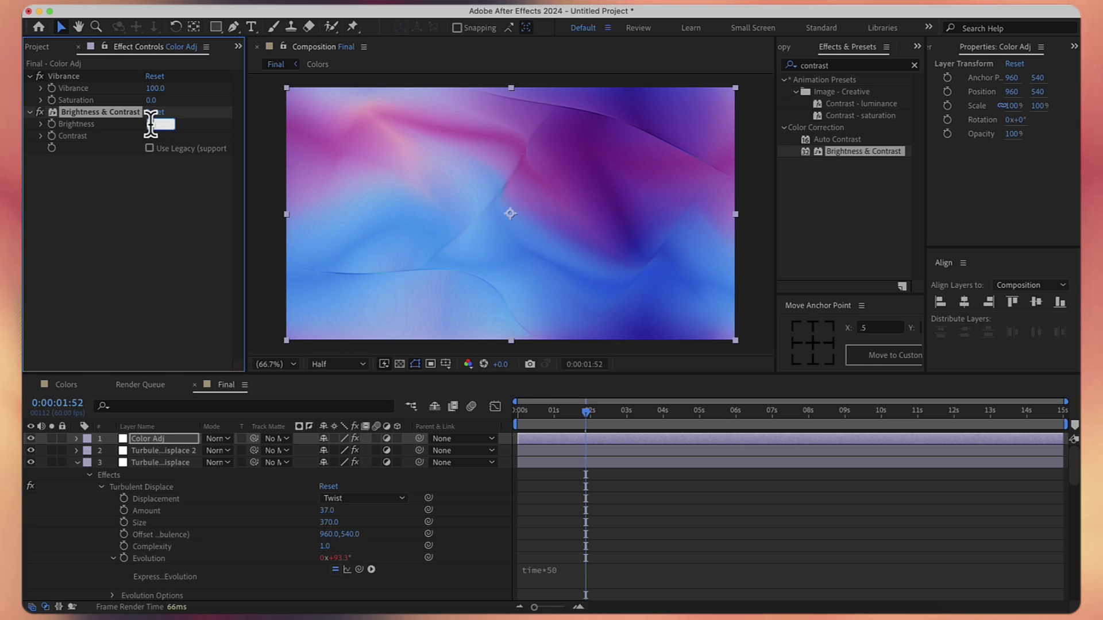
{"action": "type", "text": "-40"}
{"action": "key", "text": "Return"}
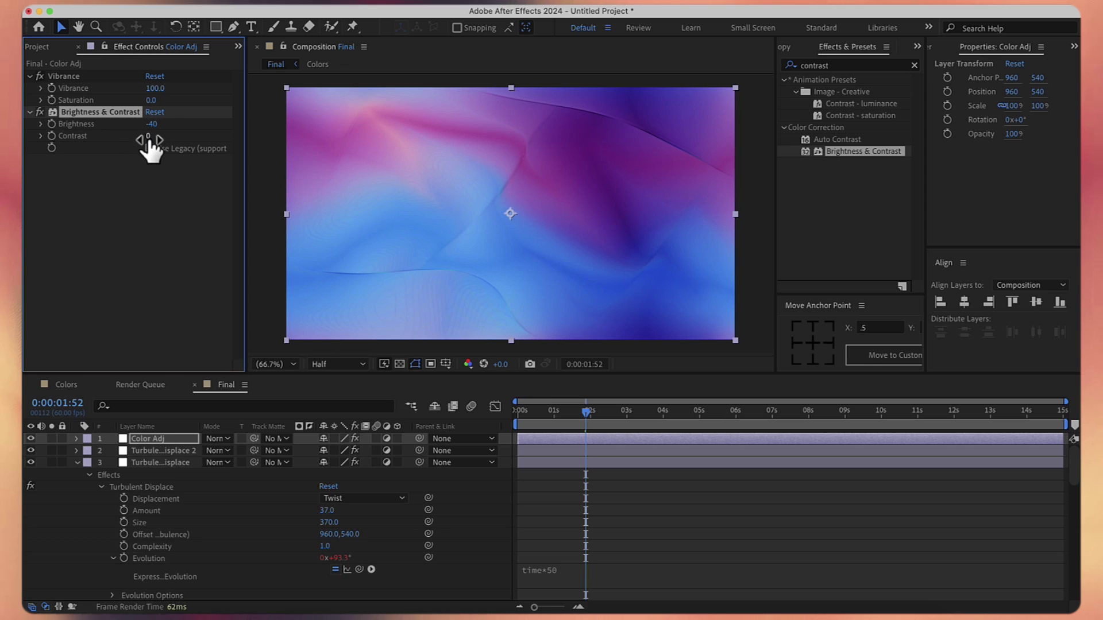
{"action": "left_click_drag", "start_coordinate": [148, 140], "coordinate": [266, 139]}
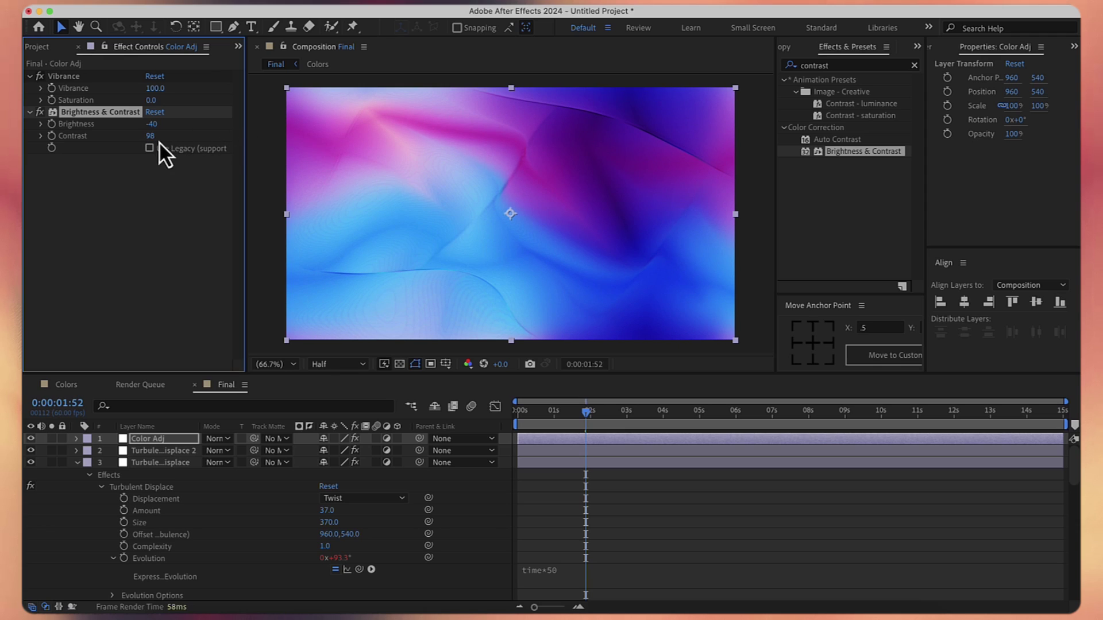
{"action": "left_click_drag", "start_coordinate": [158, 140], "coordinate": [184, 139]}
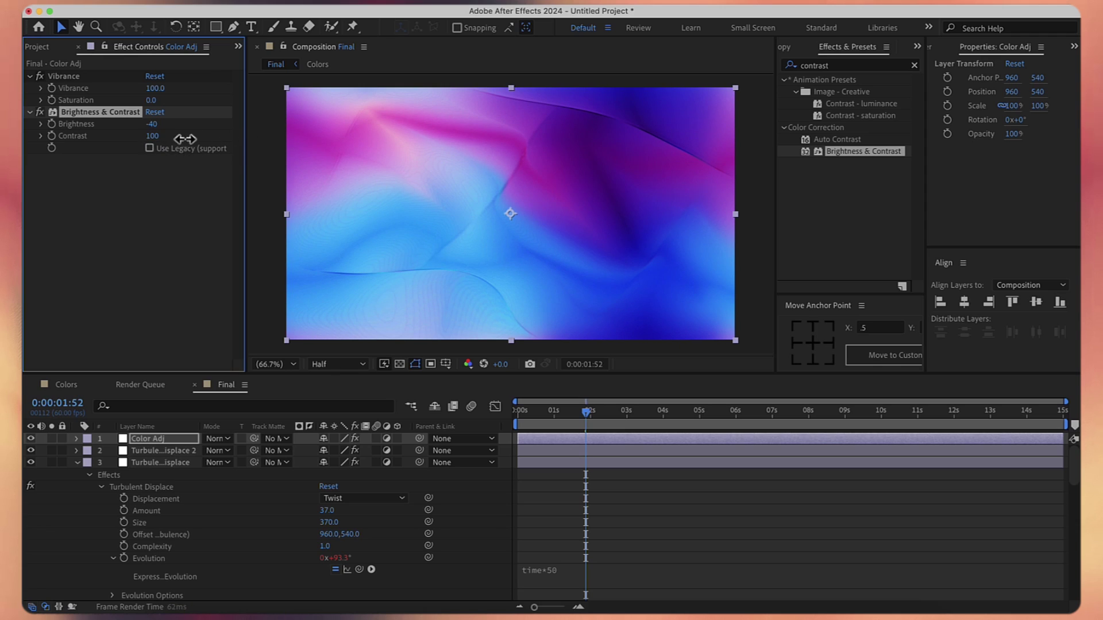
Step: Set the Color Adj layer's opacity to 60% and preview at 0:00:02:15
{"action": "left_click", "coordinate": [181, 440]}
{"action": "key", "text": "t"}
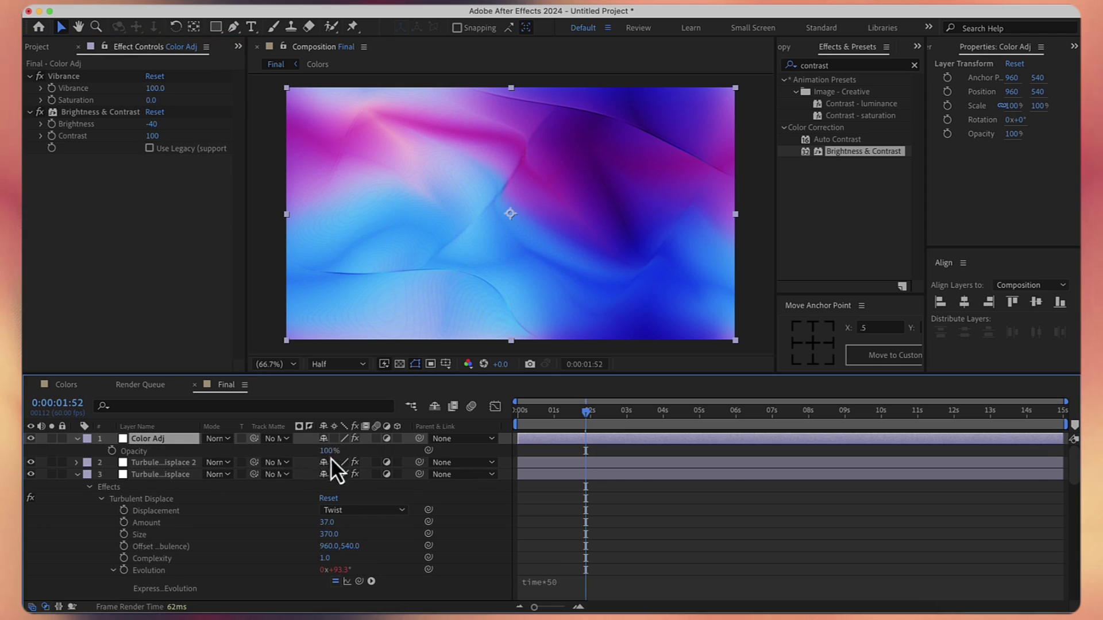
{"action": "left_click", "coordinate": [327, 452]}
{"action": "type", "text": "50"}
{"action": "key", "text": "Return"}
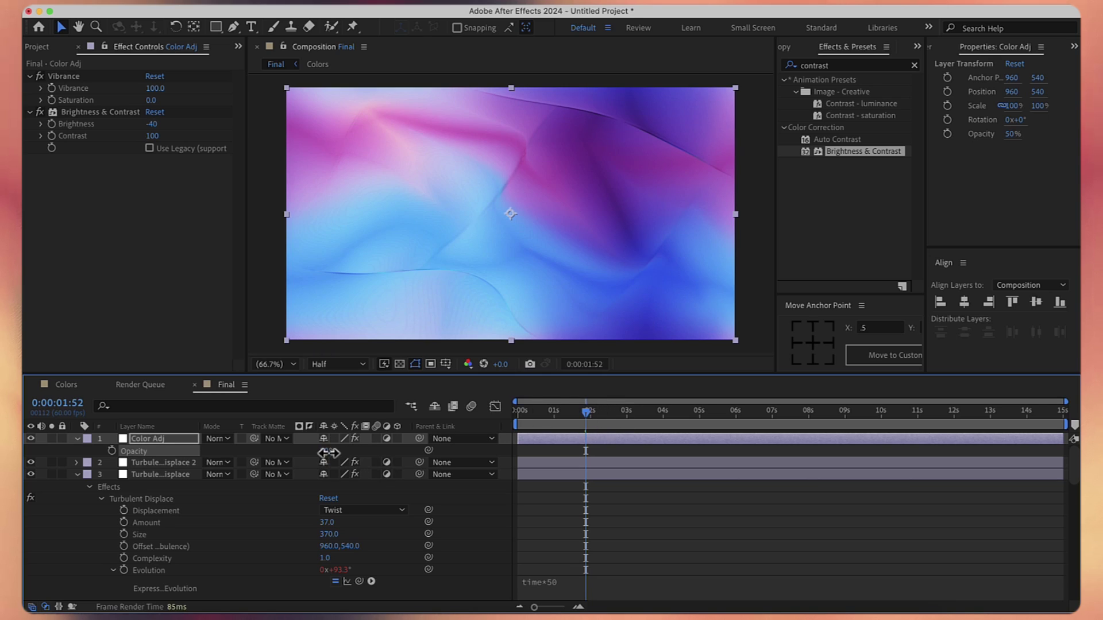
{"action": "left_click", "coordinate": [329, 452]}
{"action": "mouse_move", "coordinate": [590, 412]}
{"action": "left_mouse_down"}
{"action": "mouse_move", "coordinate": [683, 411]}
{"action": "mouse_move", "coordinate": [600, 411]}
{"action": "left_mouse_up"}
Step: Add a new adjustment layer named 'Noise'
{"action": "left_click", "coordinate": [479, 507]}
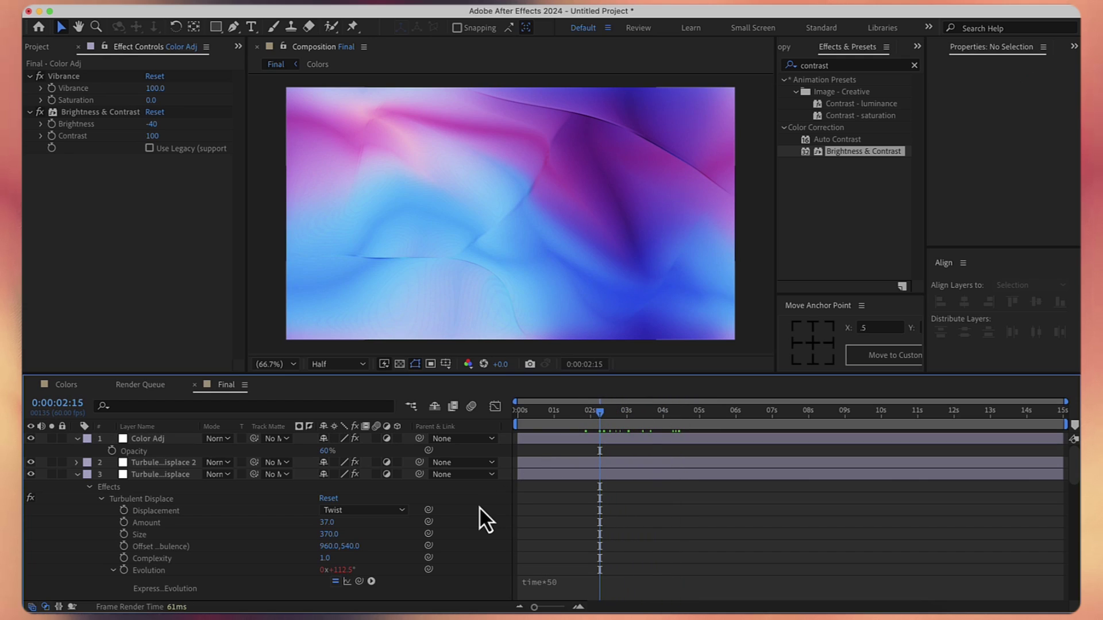
{"action": "right_click", "coordinate": [479, 507]}
{"action": "mouse_move", "coordinate": [618, 430]}
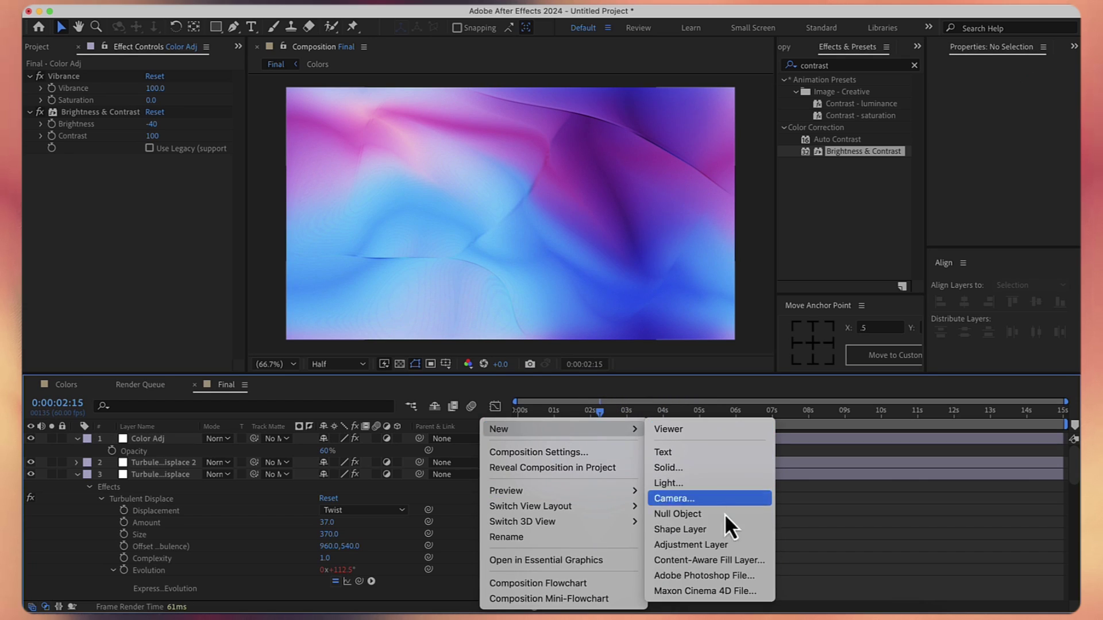
{"action": "left_click", "coordinate": [691, 545]}
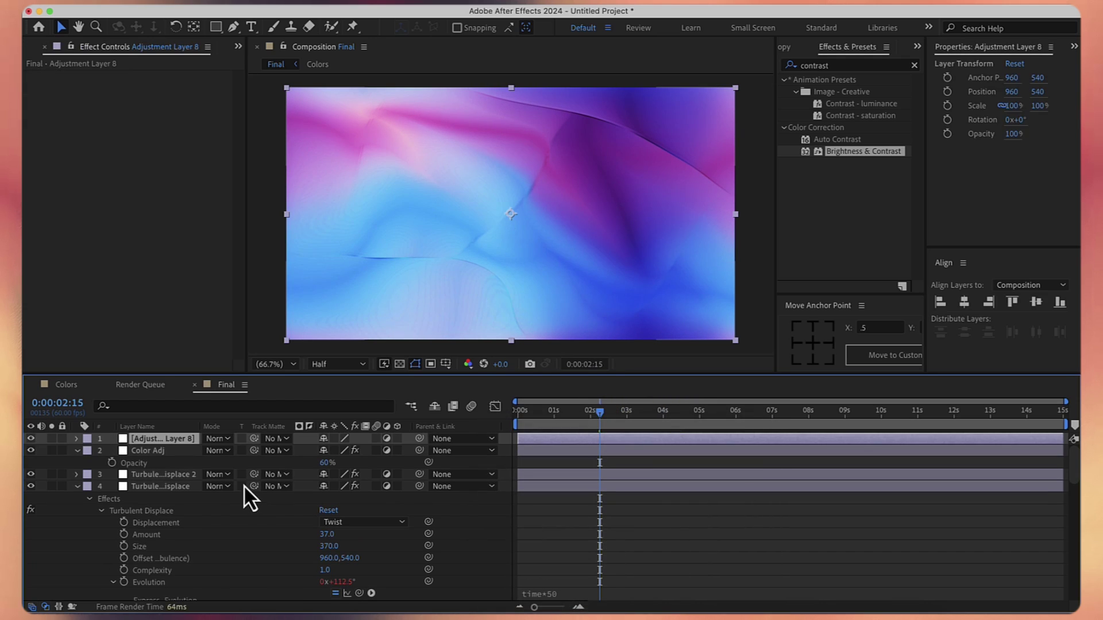
{"action": "key", "text": "Return"}
{"action": "type", "text": "Noise"}
{"action": "key", "text": "Return"}
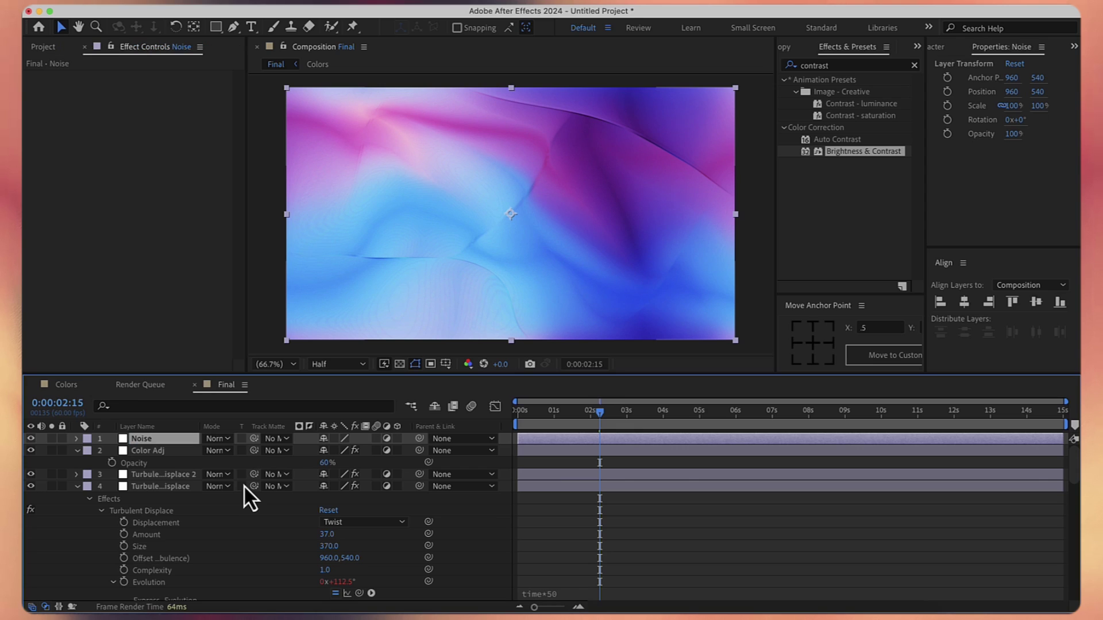
Step: Apply the Noise effect at 10% with Use Color Noise off, then preview
{"action": "left_click", "coordinate": [836, 69]}
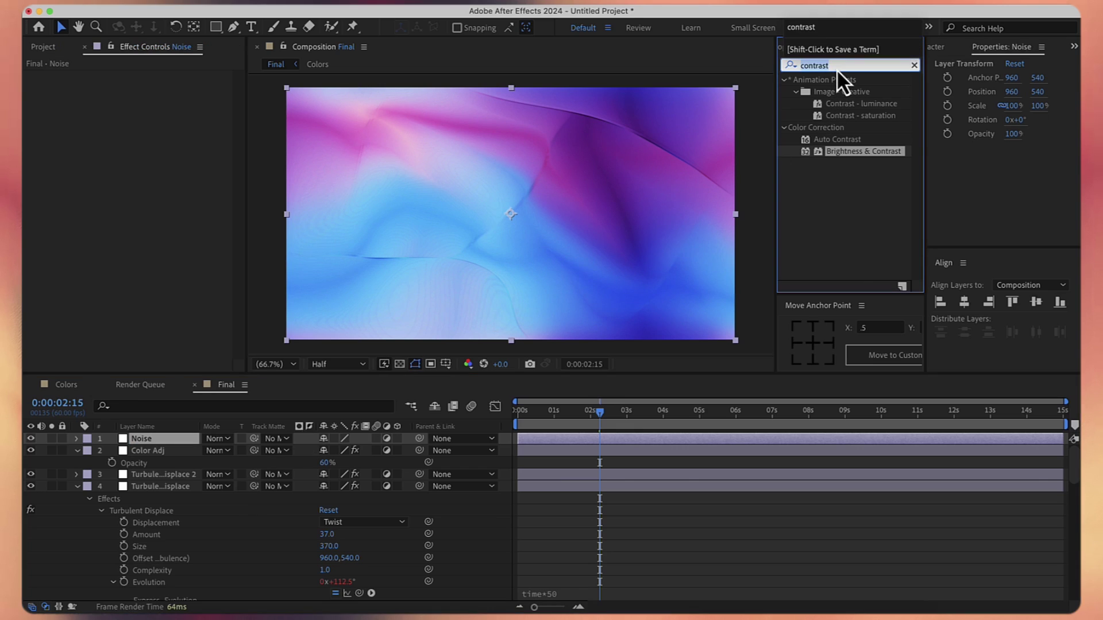
{"action": "type", "text": "Noise"}
{"action": "double_click", "coordinate": [840, 141]}
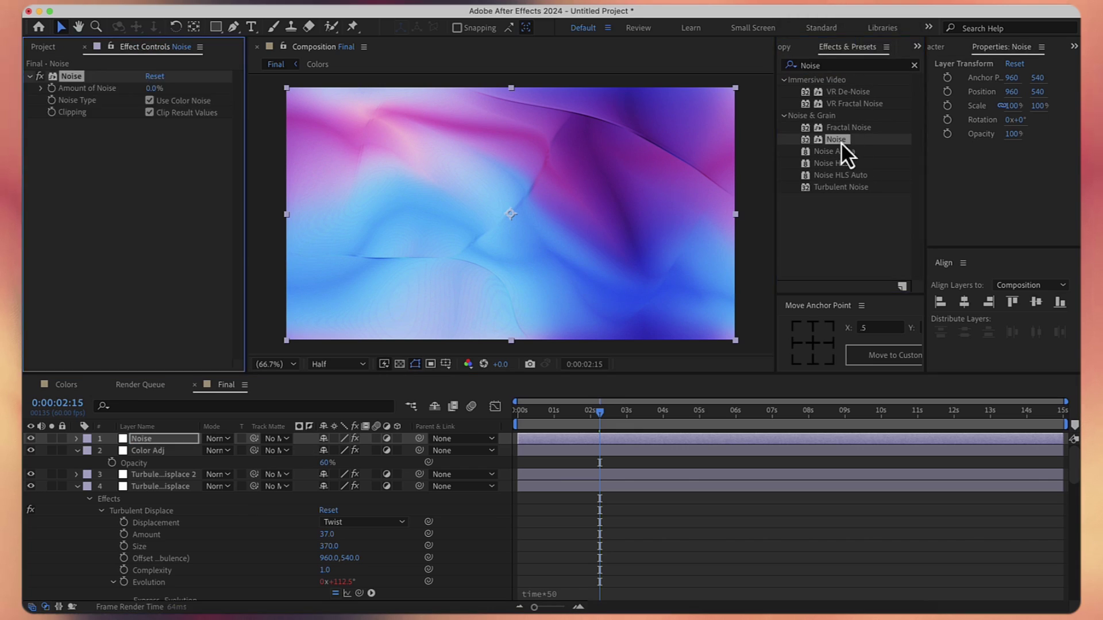
{"action": "left_click", "coordinate": [153, 89]}
{"action": "left_click", "coordinate": [150, 101]}
{"action": "mouse_move", "coordinate": [595, 420]}
{"action": "left_mouse_down"}
{"action": "mouse_move", "coordinate": [513, 421]}
{"action": "mouse_move", "coordinate": [615, 412]}
{"action": "left_mouse_up"}
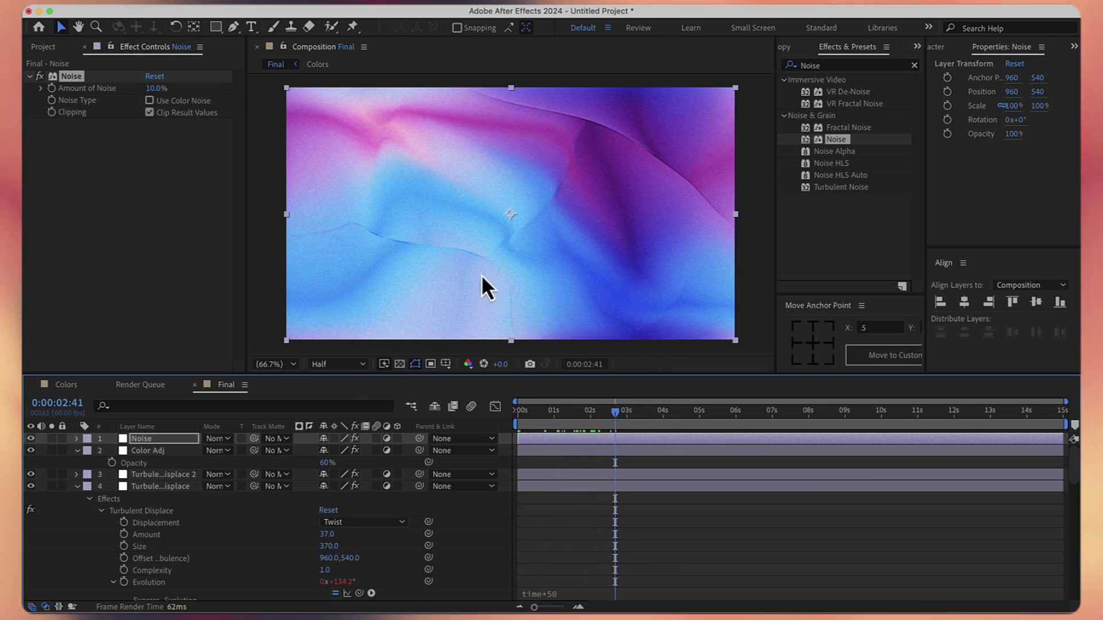
Step: Set the composition preview resolution to Full in the maximized viewer
{"action": "key", "text": "grave"}
{"action": "key", "text": "grave"}
{"action": "key", "text": "grave"}
{"action": "left_click", "coordinate": [118, 604]}
{"action": "left_click", "coordinate": [128, 526]}
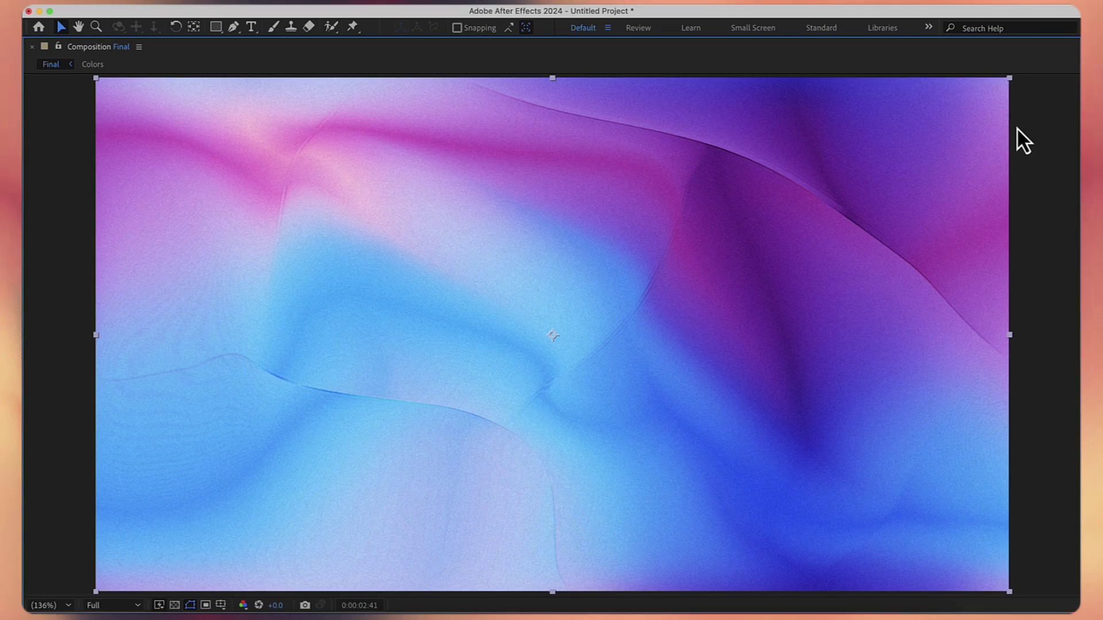
{"action": "key", "text": "grave"}
Step: Zoom in to 200% around 0:00:09 and pan to the composition's left edge
{"action": "mouse_move", "coordinate": [867, 416]}
{"action": "left_mouse_down"}
{"action": "mouse_move", "coordinate": [843, 418]}
{"action": "mouse_move", "coordinate": [870, 421]}
{"action": "mouse_move", "coordinate": [857, 415]}
{"action": "left_mouse_up"}
{"action": "scroll", "coordinate": [380, 123], "scroll_direction": "up", "scroll_amount": 3}
{"action": "key", "text": "h"}
{"action": "left_click_drag", "start_coordinate": [372, 111], "coordinate": [552, 224]}
{"action": "left_click_drag", "start_coordinate": [421, 154], "coordinate": [652, 254]}
{"action": "left_click_drag", "start_coordinate": [532, 197], "coordinate": [551, 239]}
{"action": "key", "text": "v"}
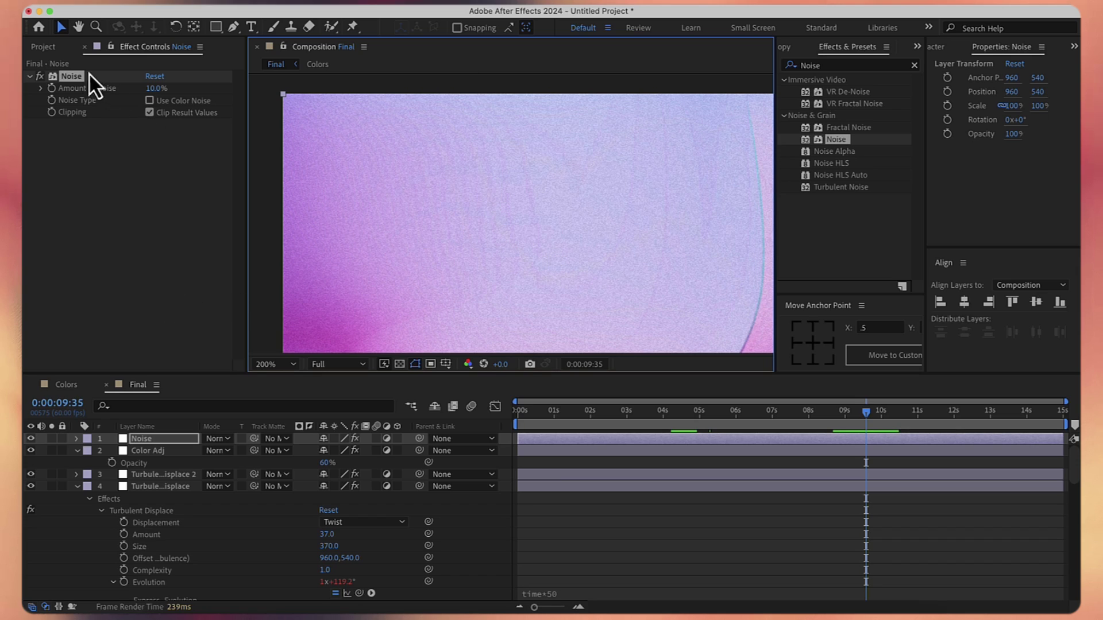
Step: Change the project bit depth from 8 bpc to 32 bits per channel (float) in Project Settings
{"action": "left_click", "coordinate": [60, 50]}
{"action": "left_click", "coordinate": [111, 365]}
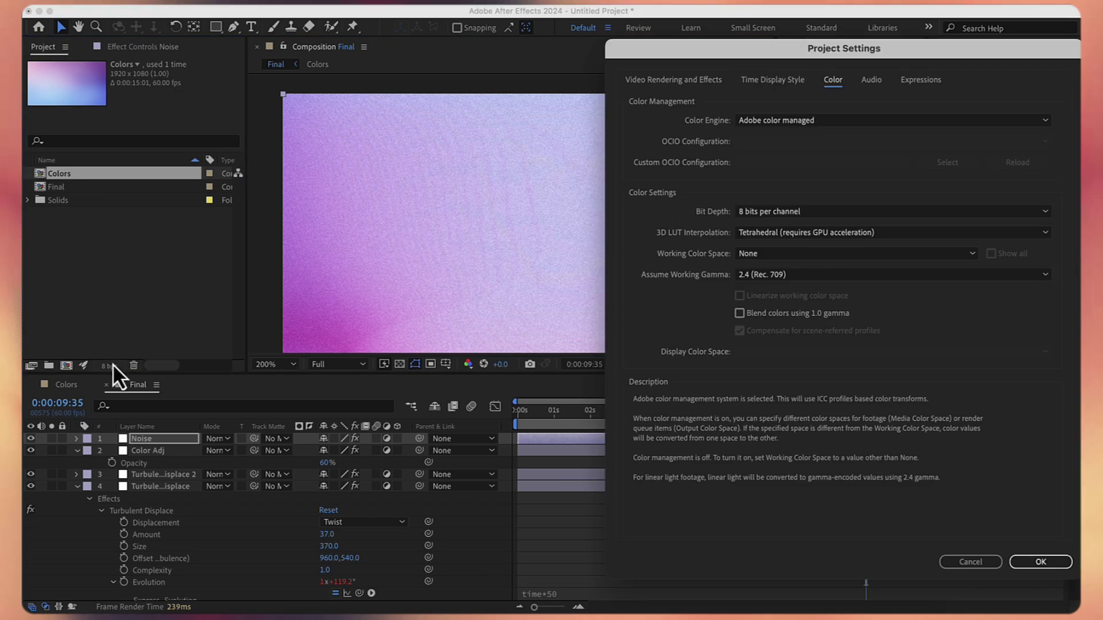
{"action": "left_click", "coordinate": [786, 210]}
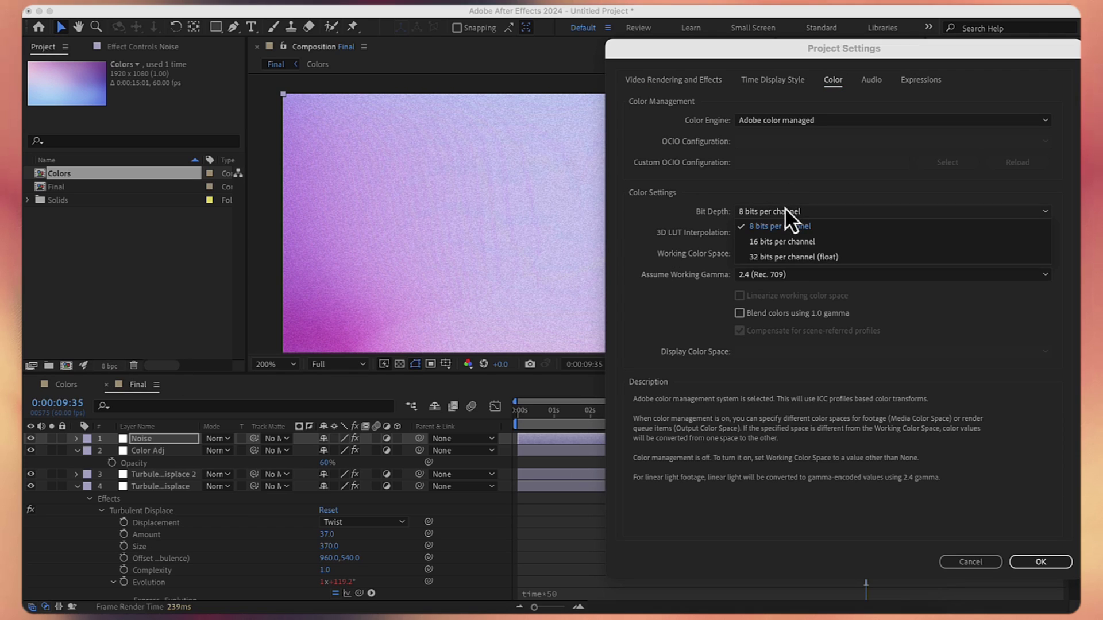
{"action": "left_click", "coordinate": [812, 256]}
{"action": "left_click", "coordinate": [1030, 562]}
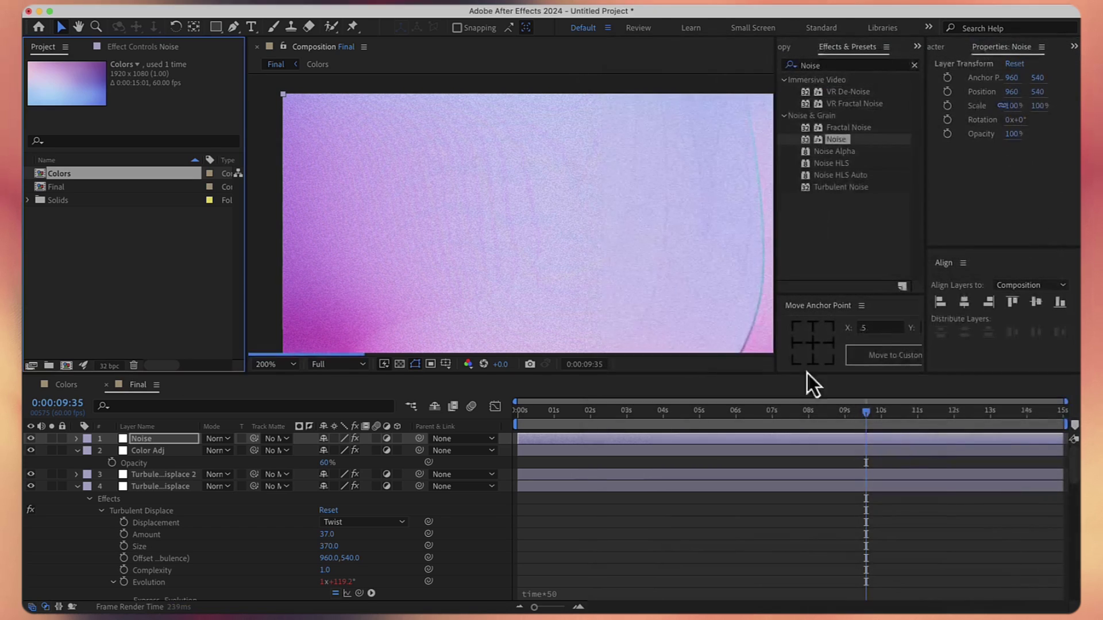